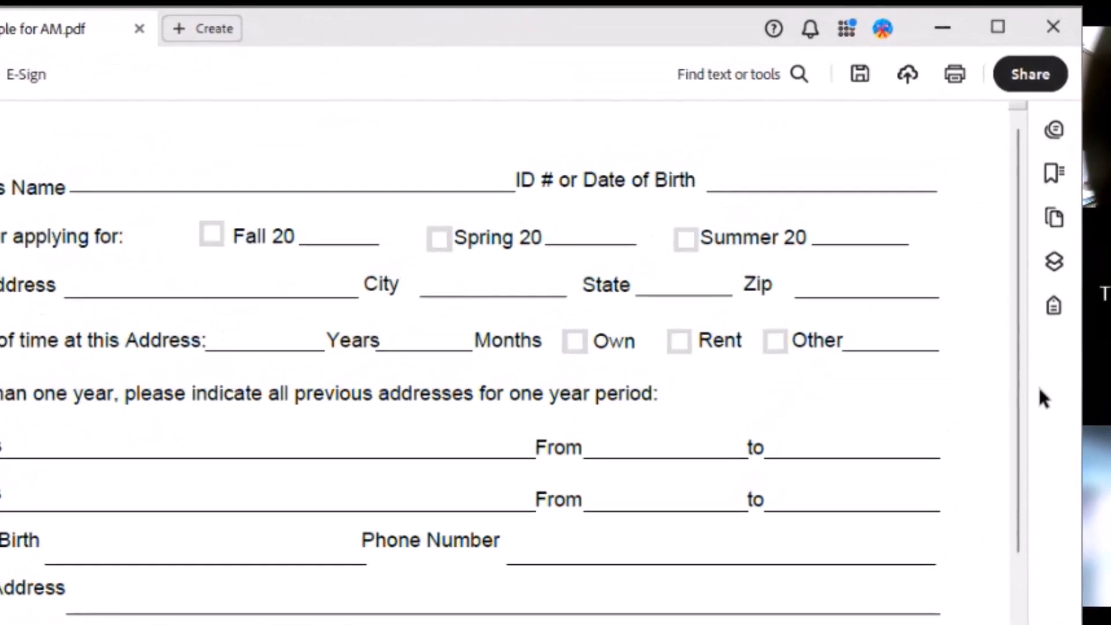
Briefly view the document's accessibility tags, then remove the Accessibility tags shortcut from the side panel
click(1055, 307)
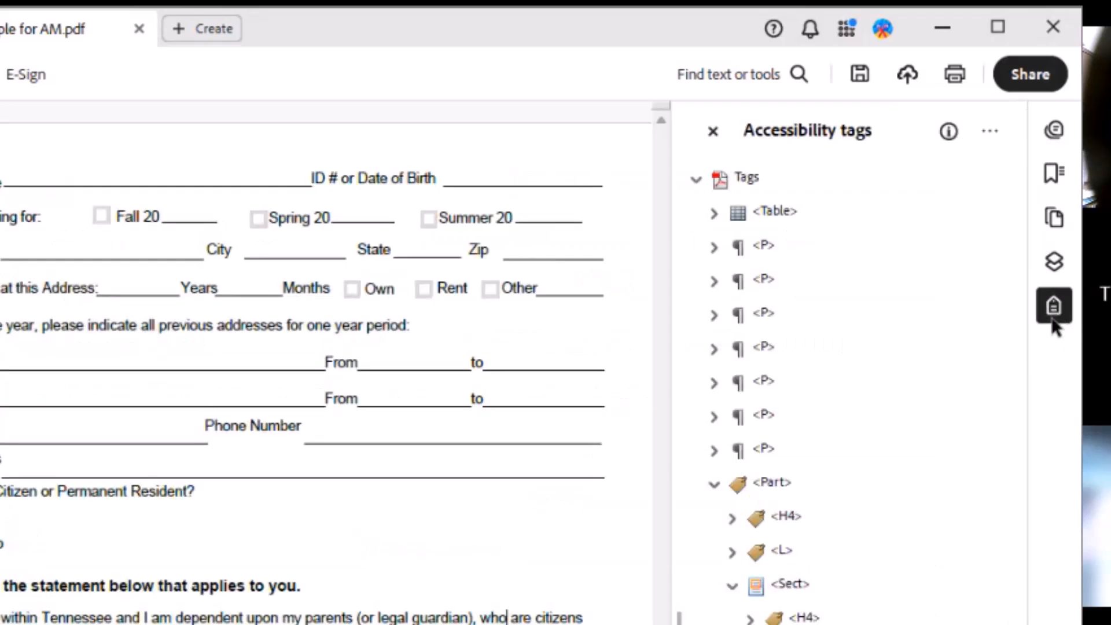
click(714, 131)
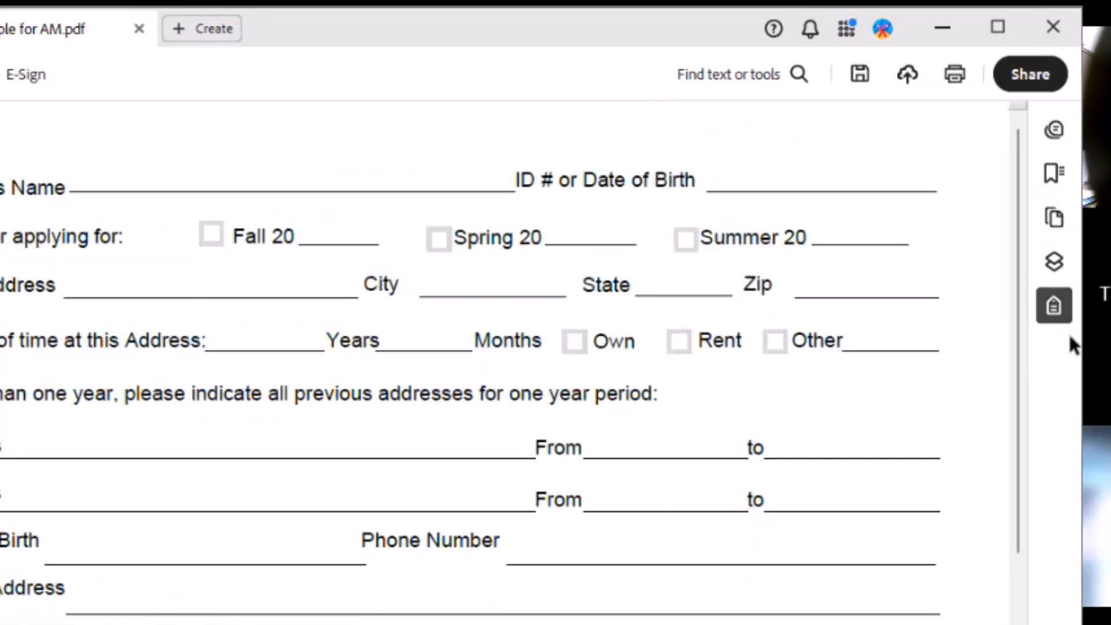
right_click(1051, 360)
click(974, 473)
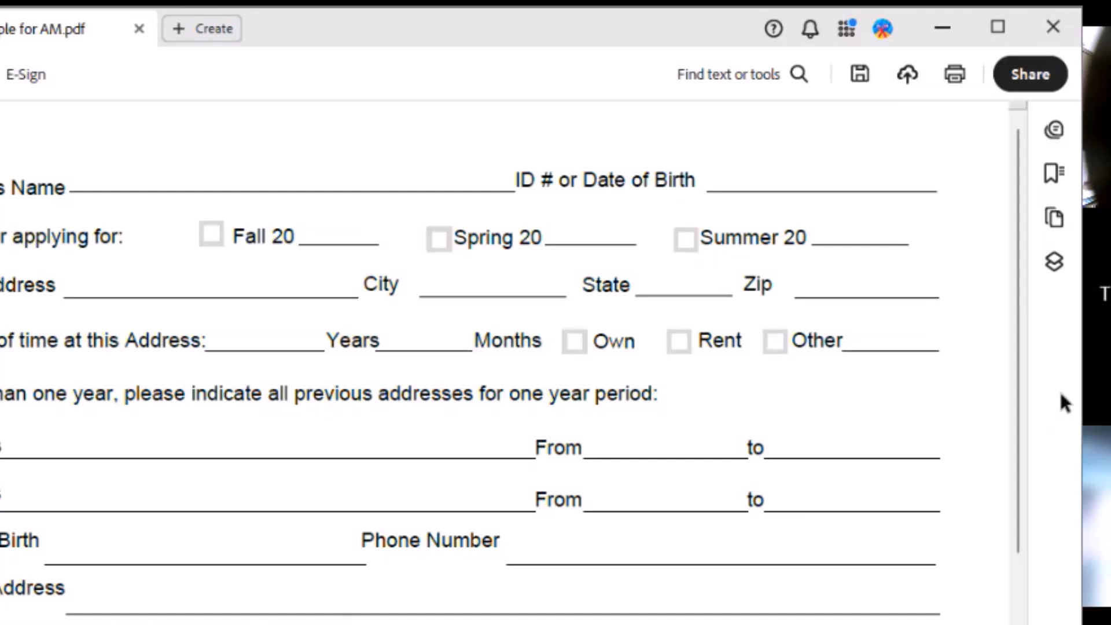
Restore the Accessibility tags panel and delete the root Tags entry so all of the document's tags are removed
right_click(1050, 360)
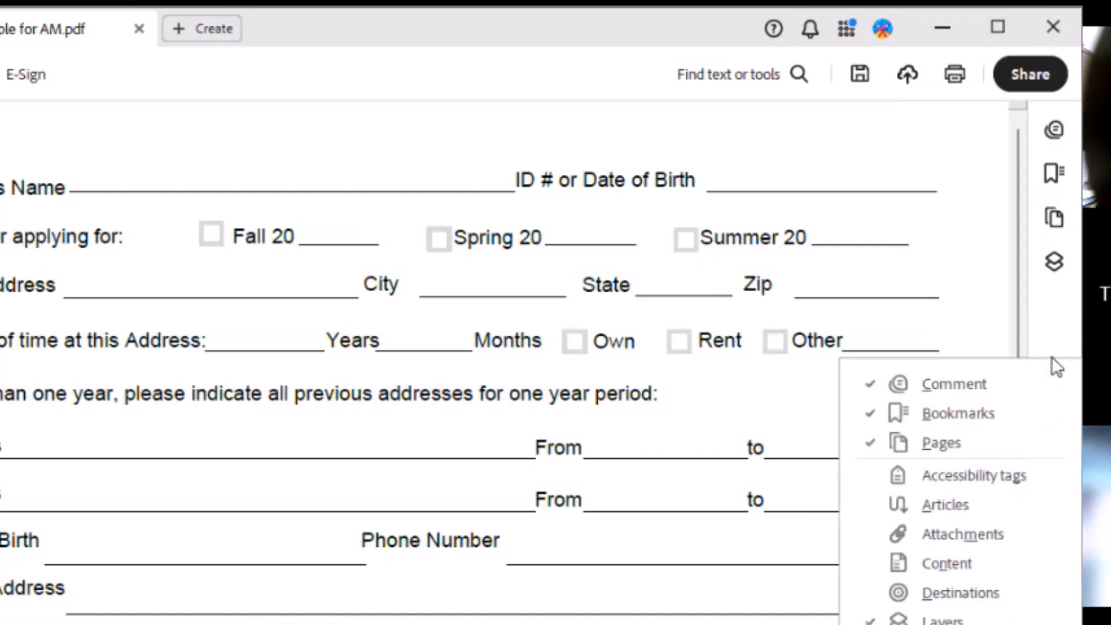
click(1037, 471)
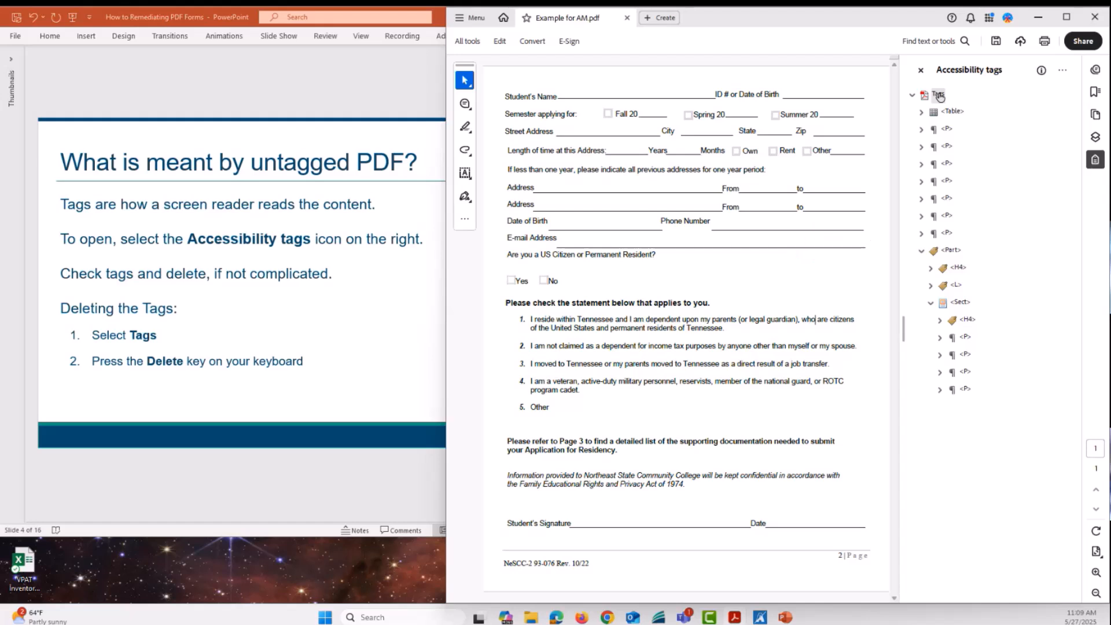
right_click(938, 95)
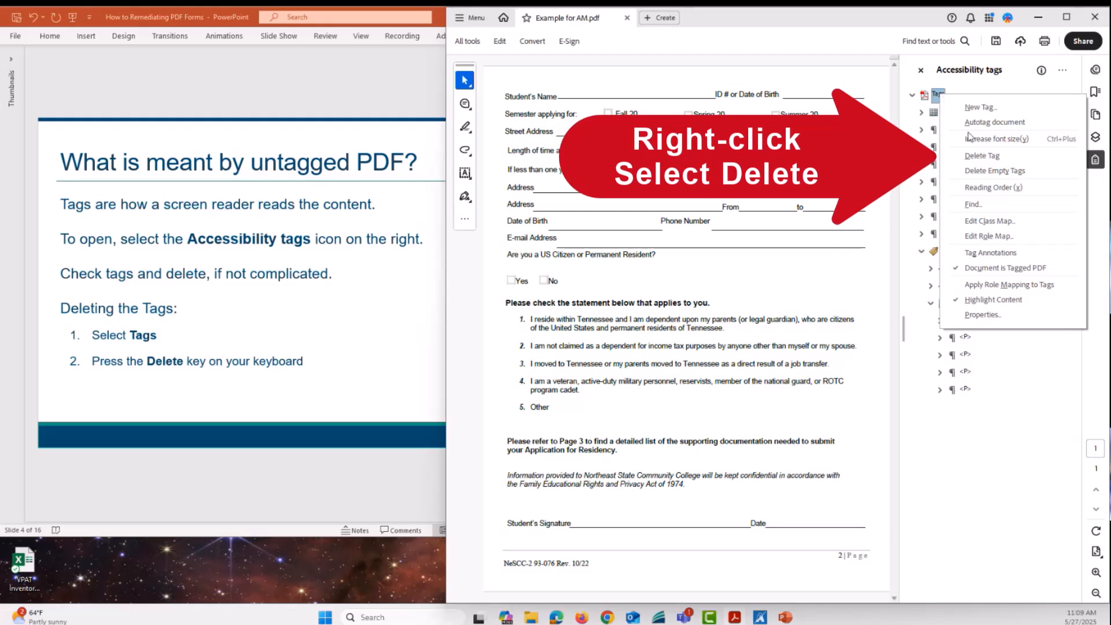
click(973, 156)
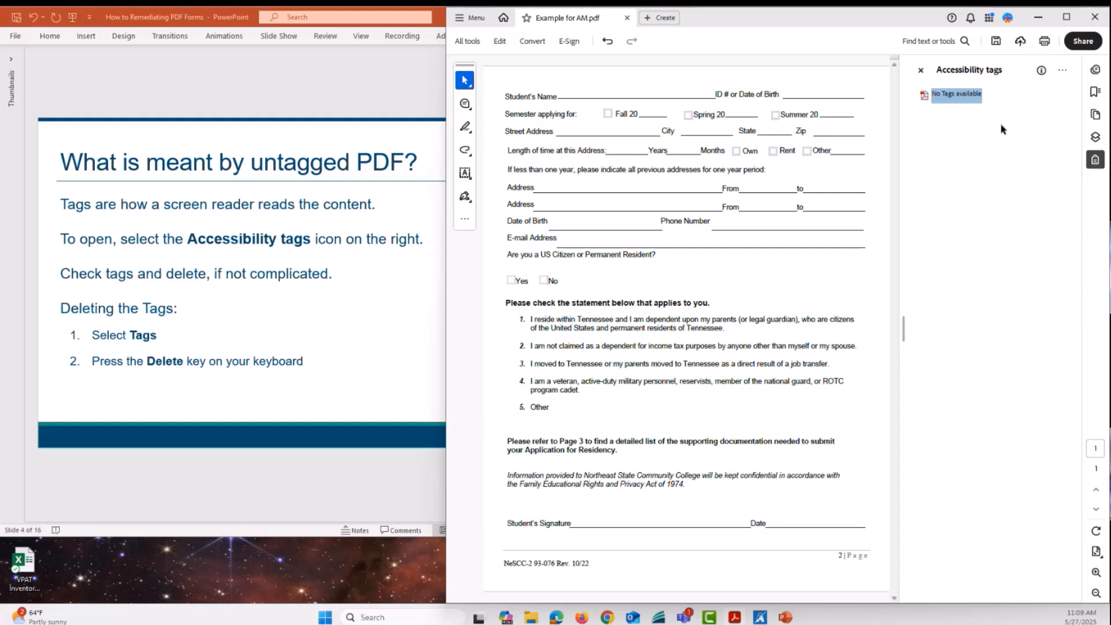
click(919, 77)
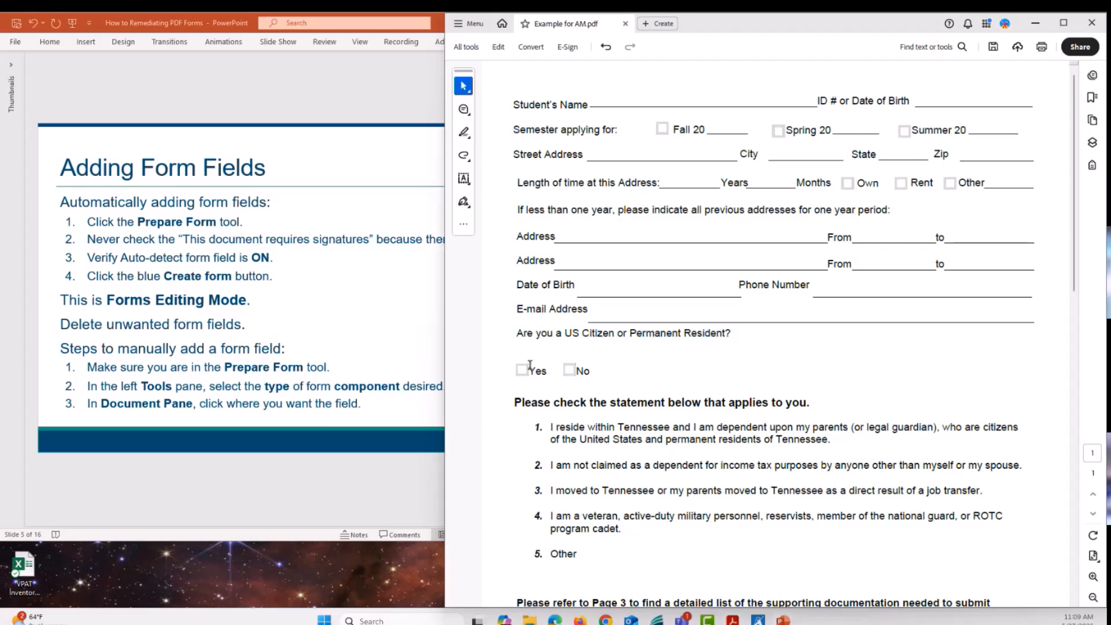
Prepare a form from Example for AM.pdf with field auto-detection on and no required signatures, replacing the existing file
click(465, 47)
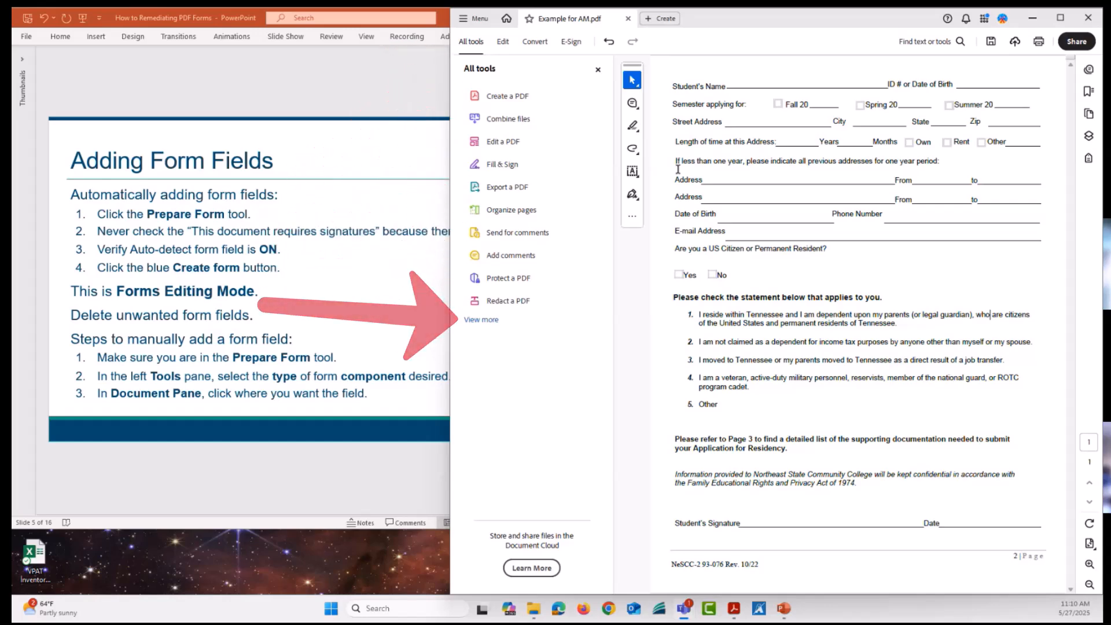
click(481, 320)
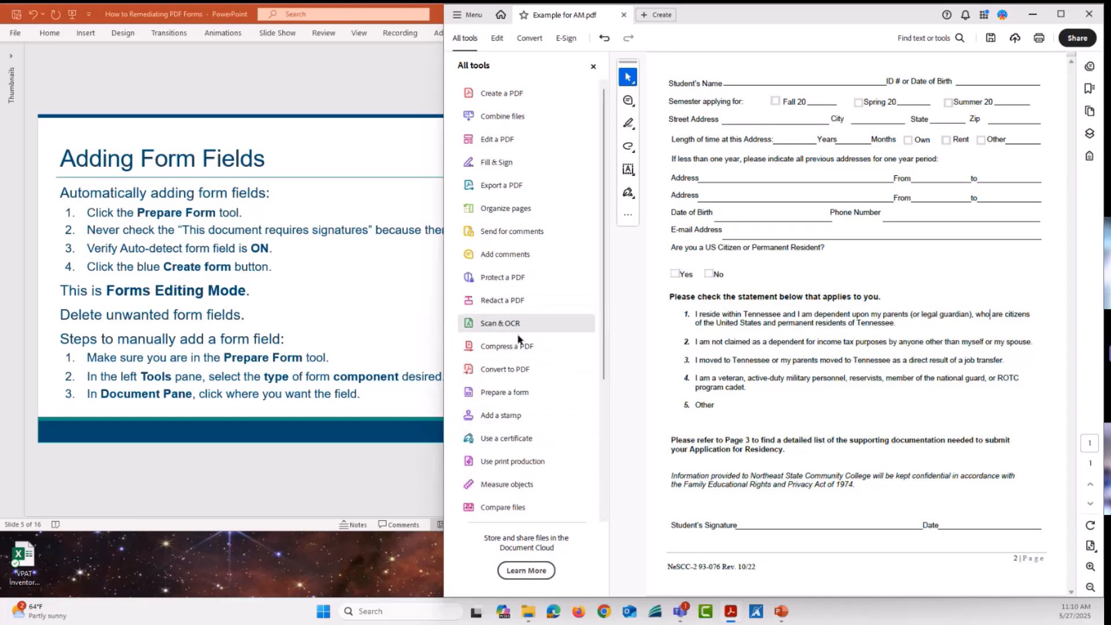
click(504, 392)
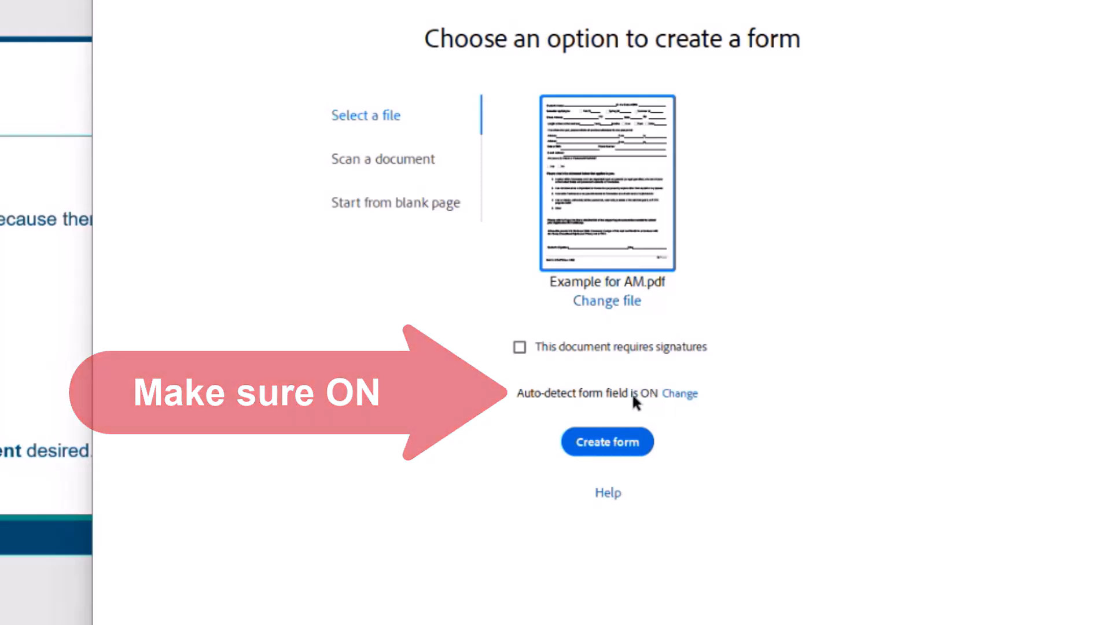
click(591, 444)
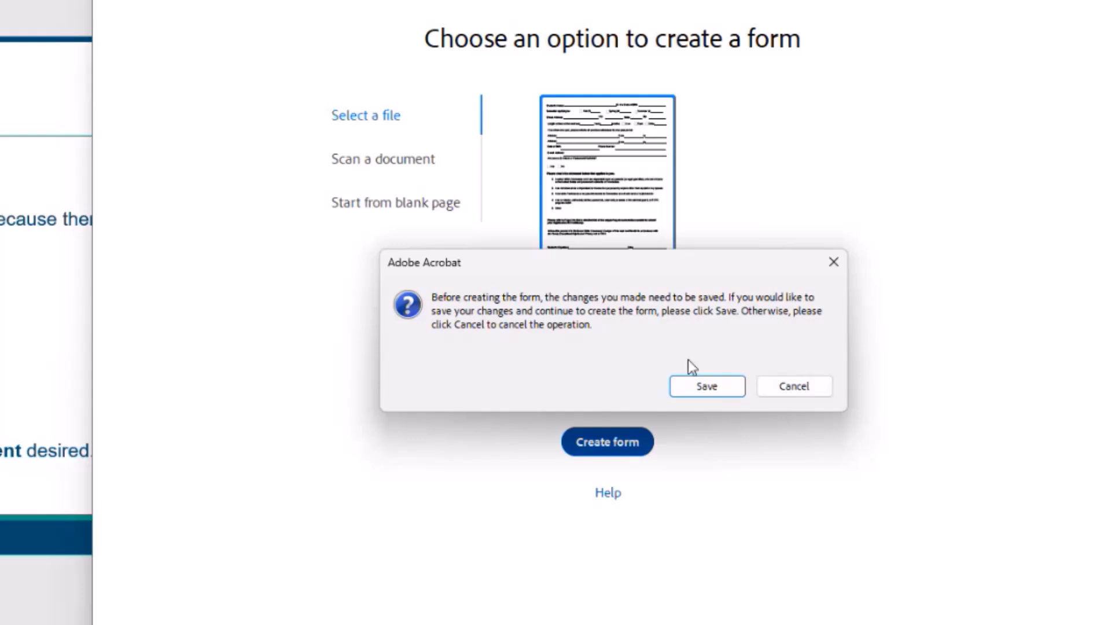
click(724, 391)
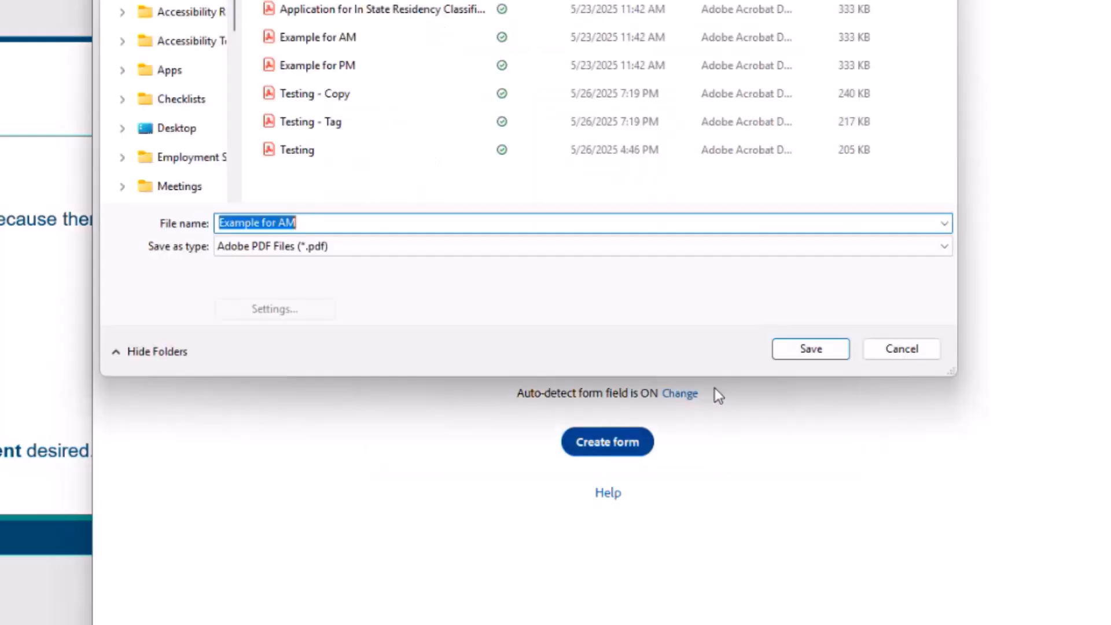
click(798, 349)
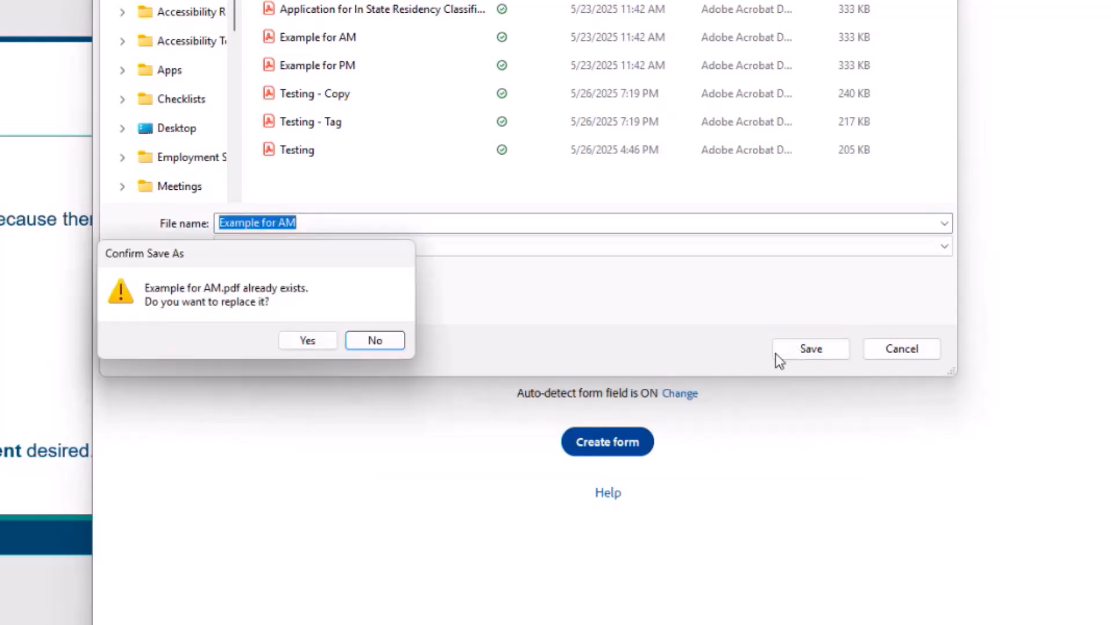
click(311, 347)
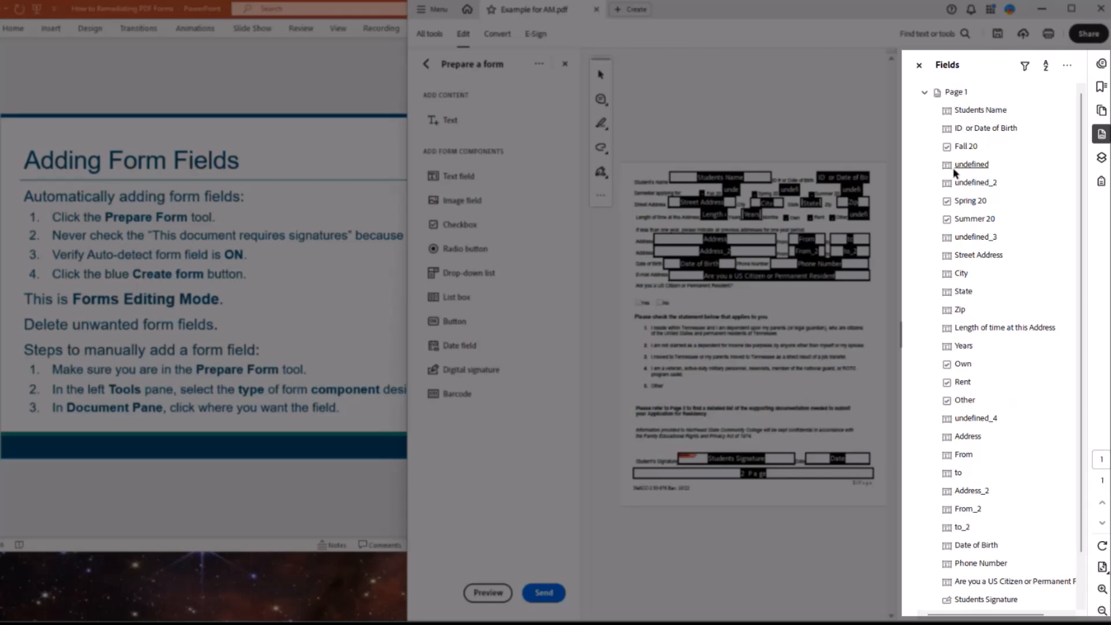
Examine the detected fields, such as Length of time at this Address, Address and Students Name, and the available form components
click(979, 328)
scroll(1000, 298, down, 1)
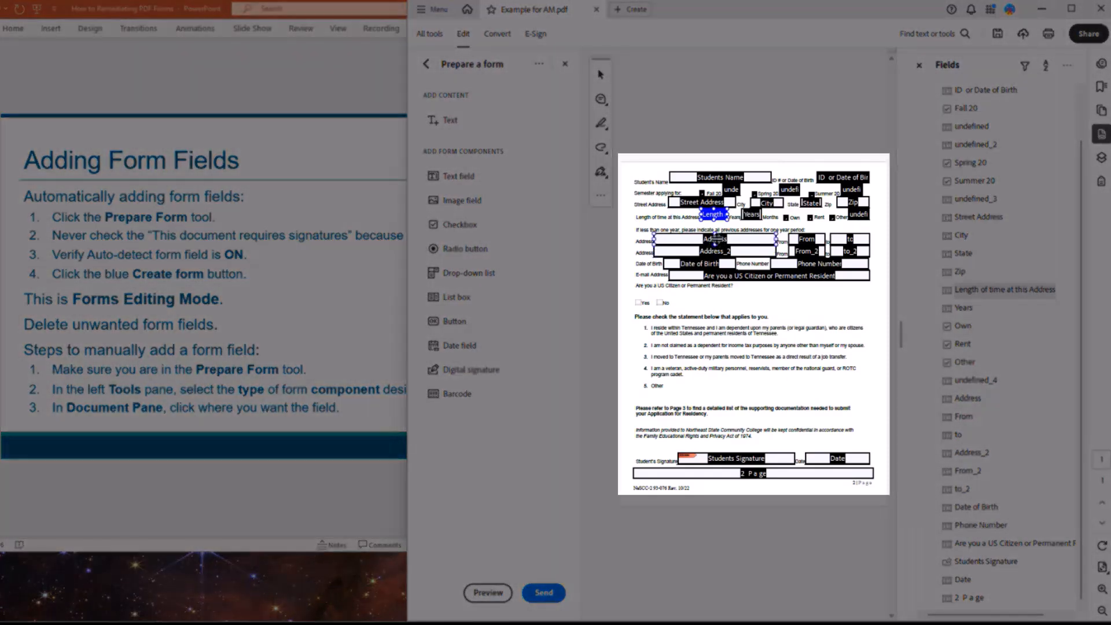
click(715, 238)
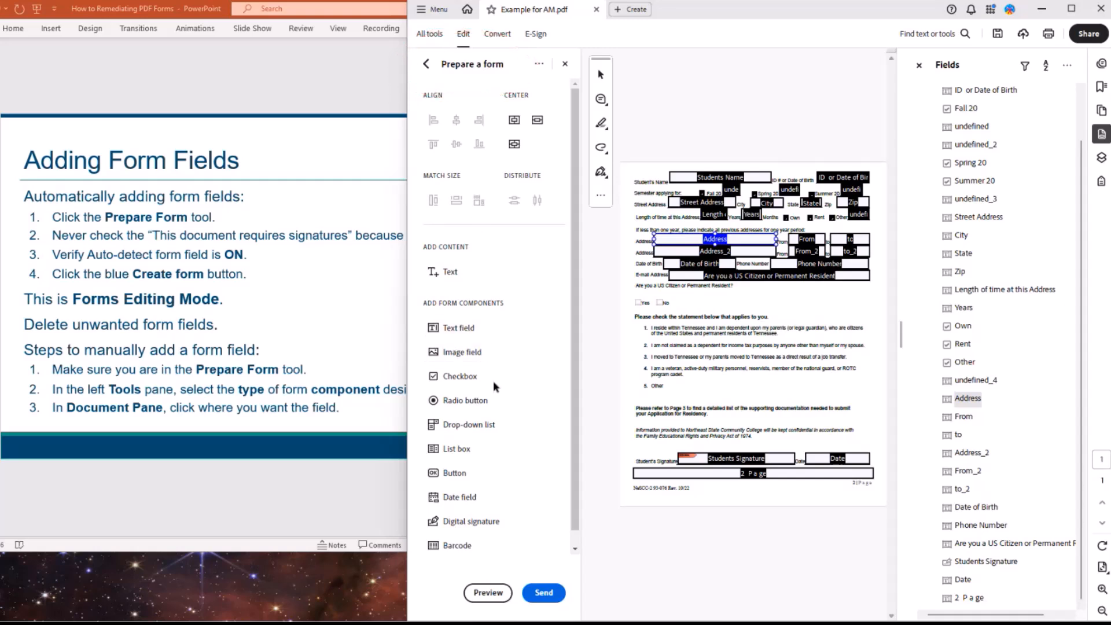
scroll(490, 365, down, 1)
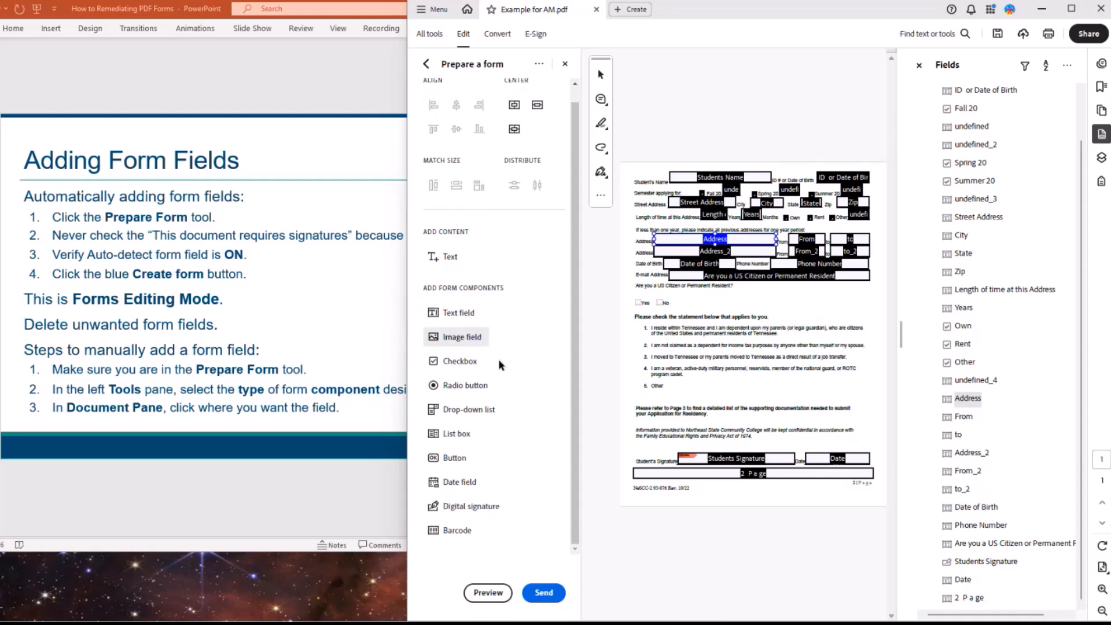
scroll(506, 417, up, 1)
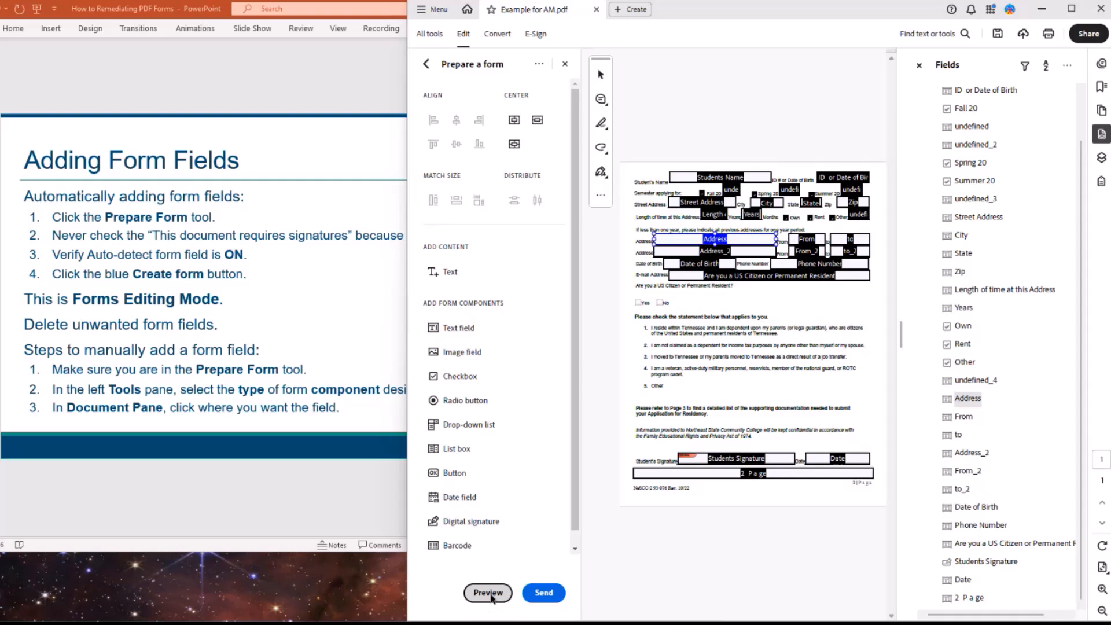
click(801, 306)
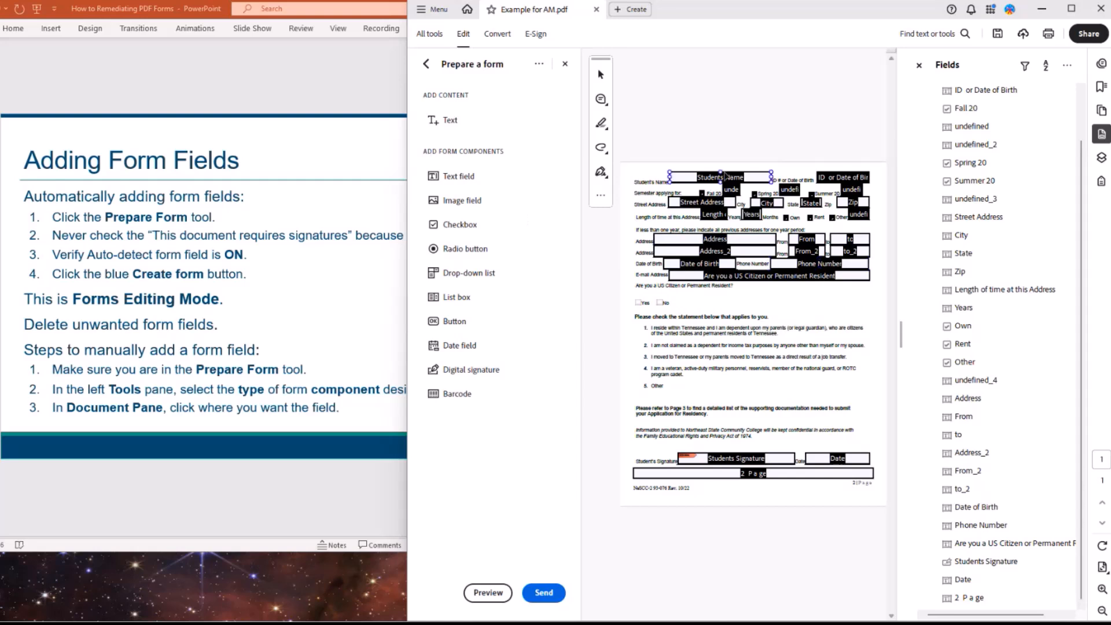
click(728, 173)
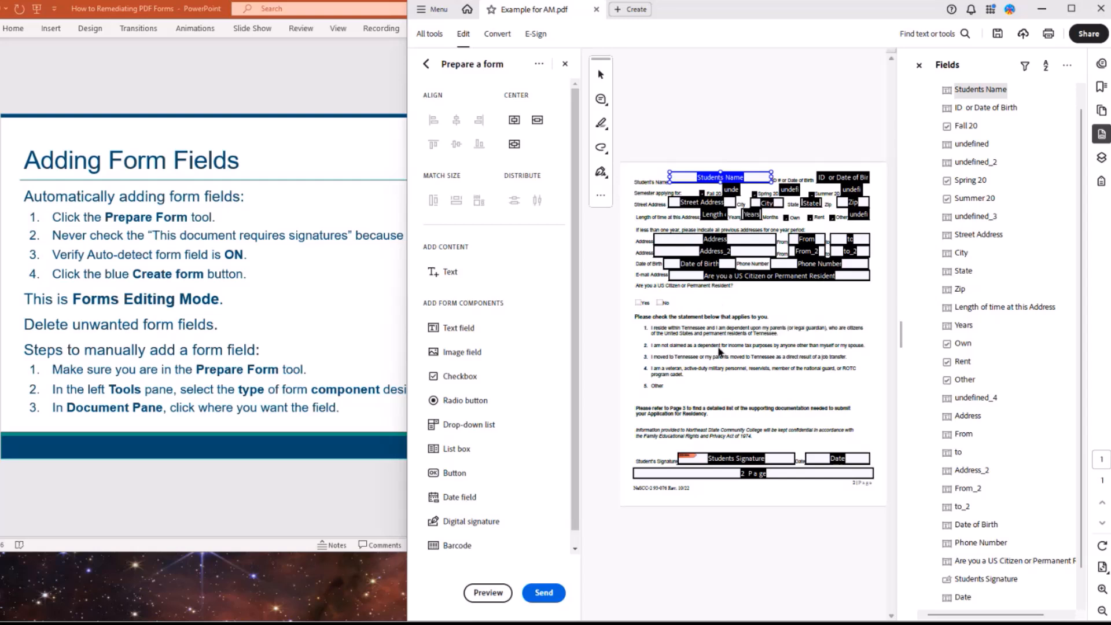
Widen the form window and delete the text field after Fall 20 plus the Fall 20 and Spring 20 checkbox fields
drag(409, 329, 326, 331)
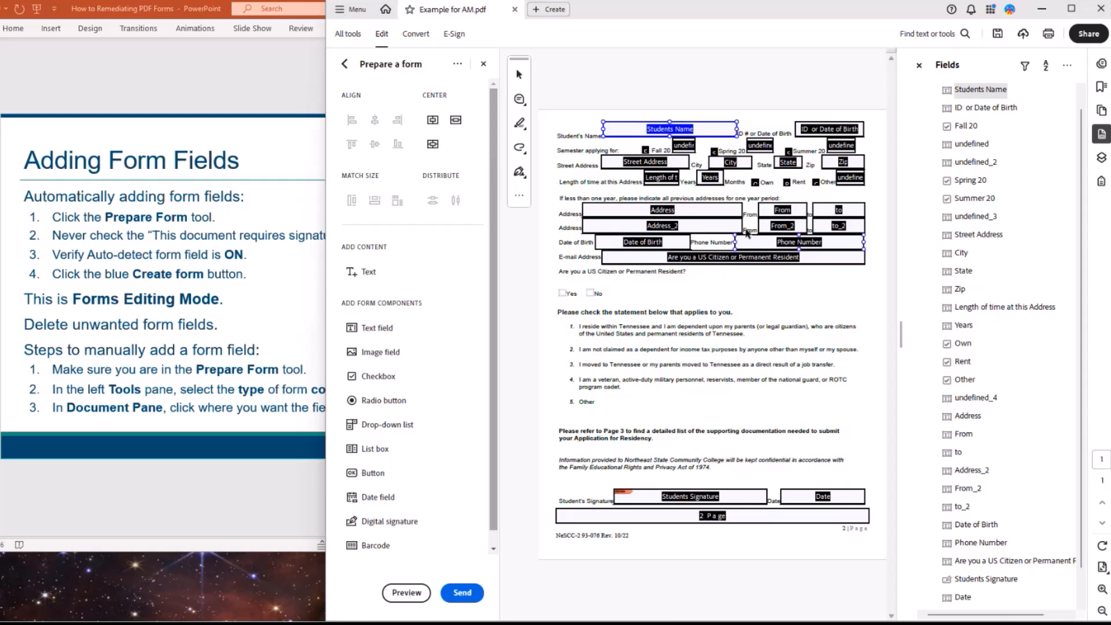
click(684, 145)
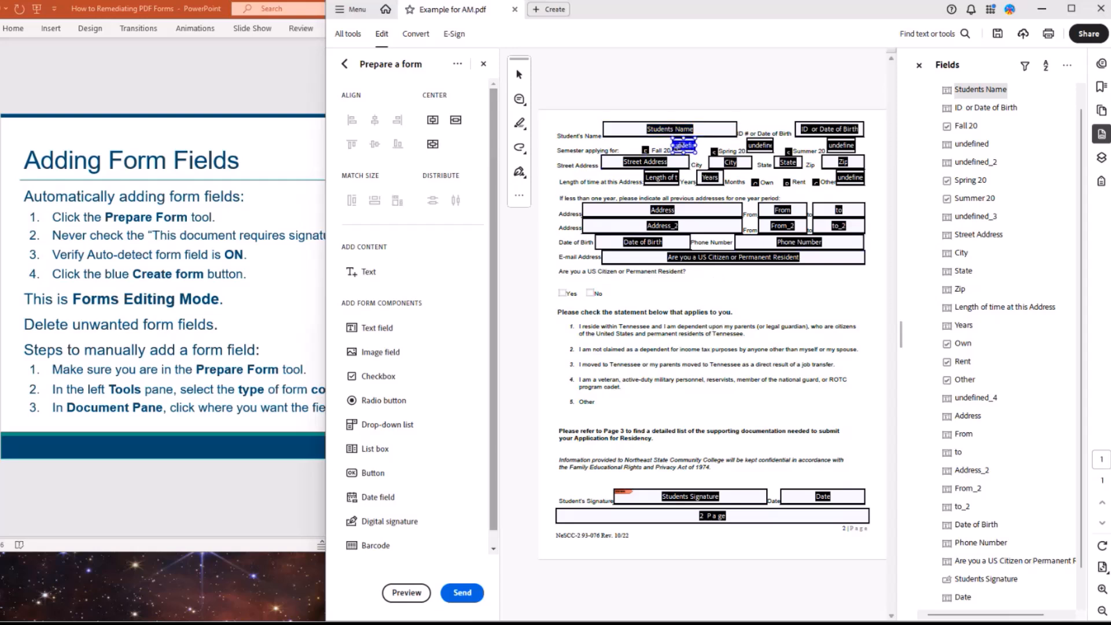
key(Delete)
click(664, 208)
click(646, 150)
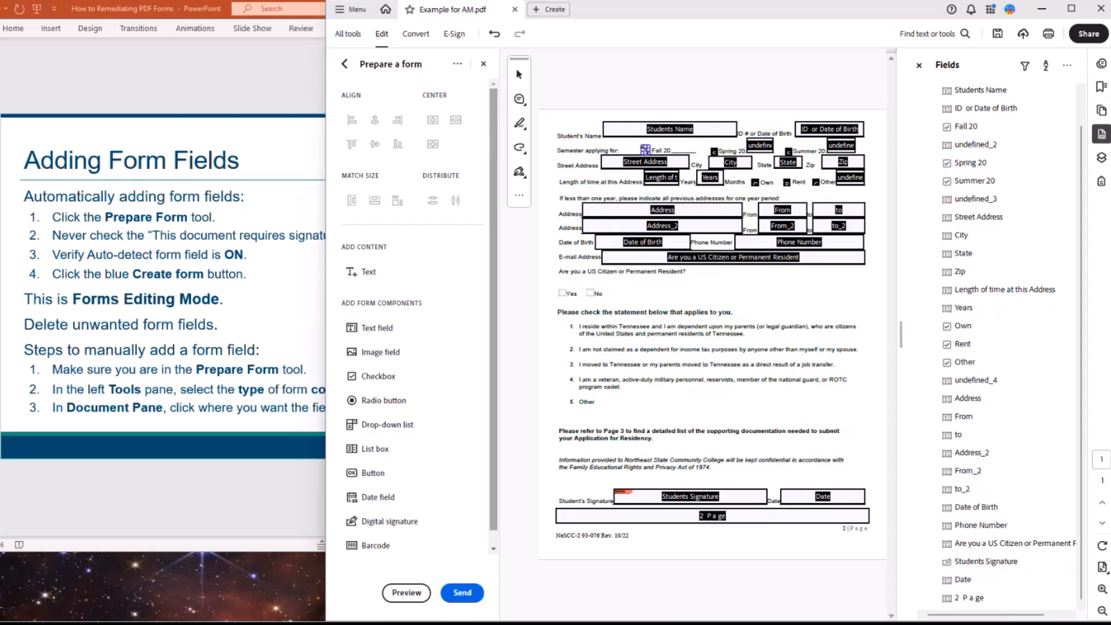
right_click(714, 152)
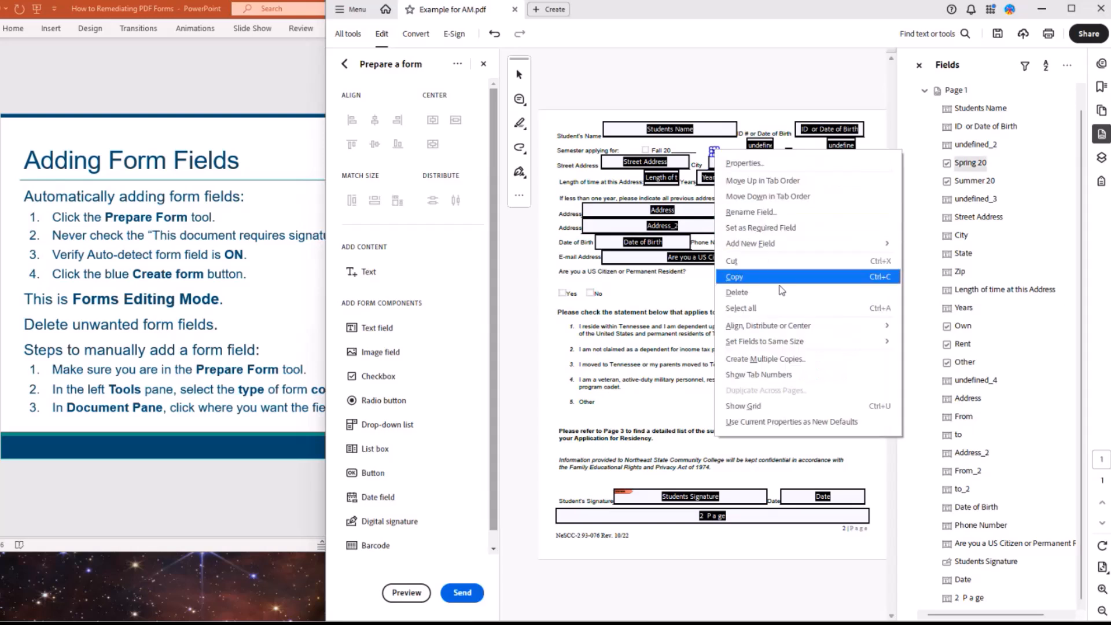
click(738, 292)
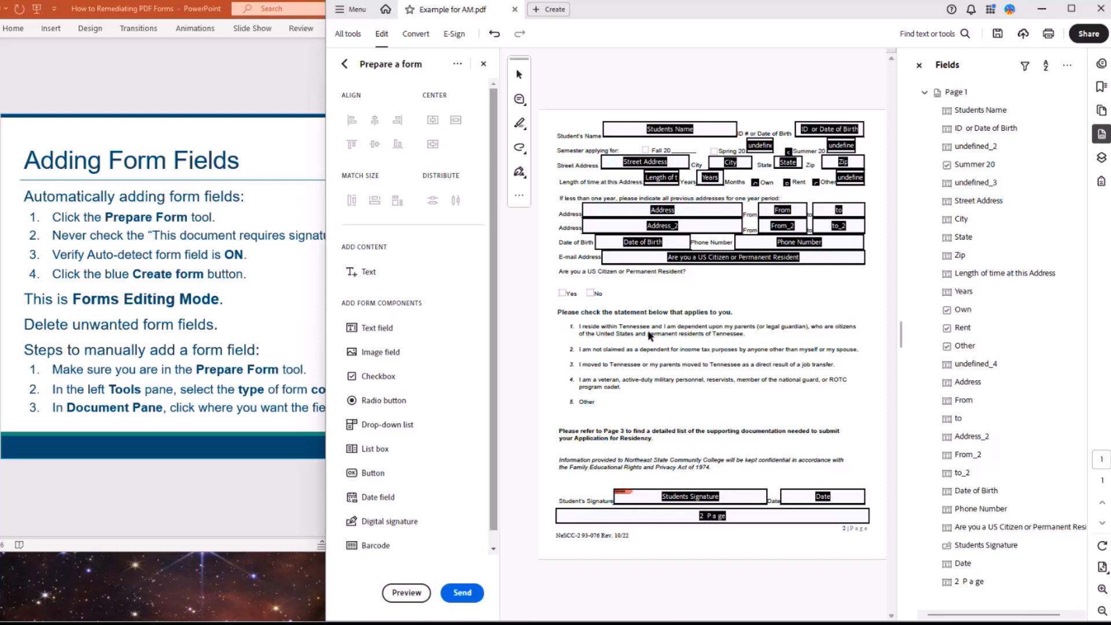
Add radio buttons over the Yes and No boxes under the US Citizen or Permanent Resident question
click(564, 295)
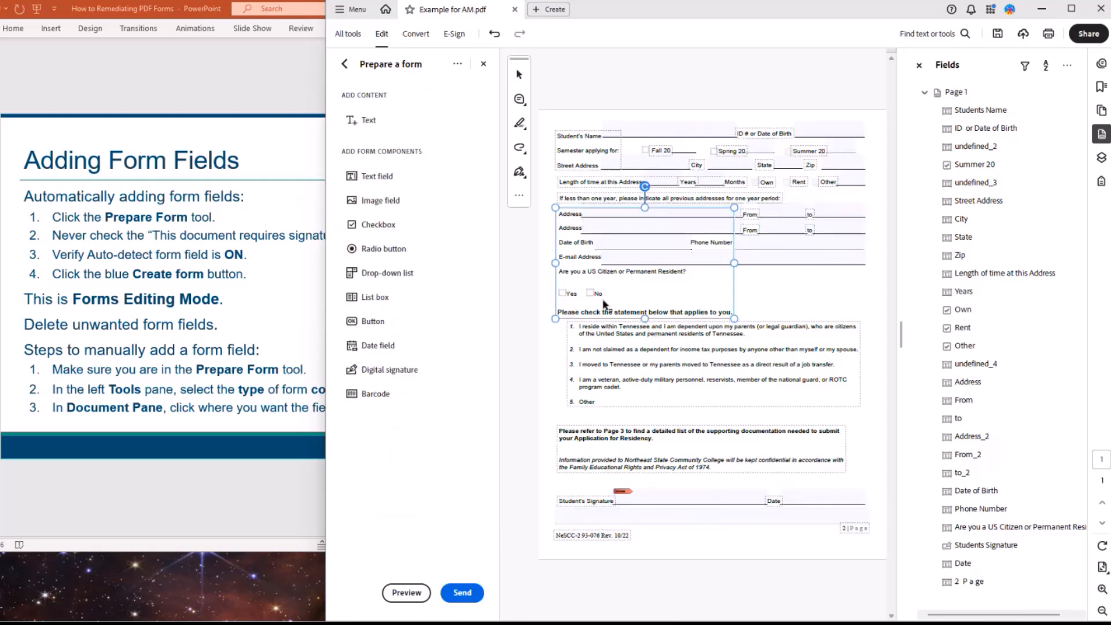
click(773, 313)
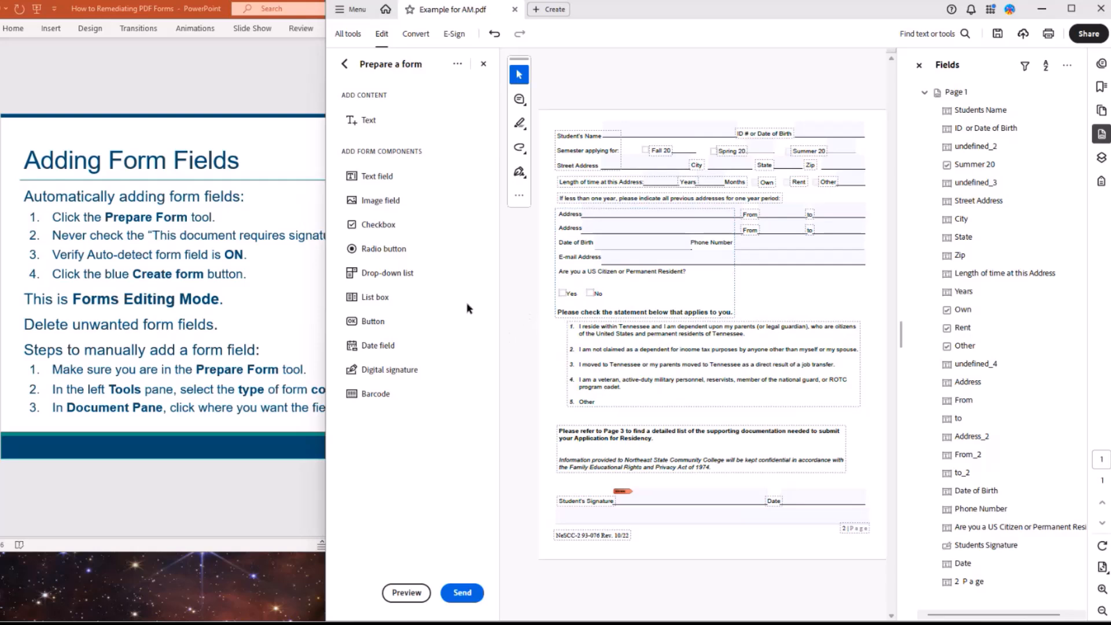
click(397, 251)
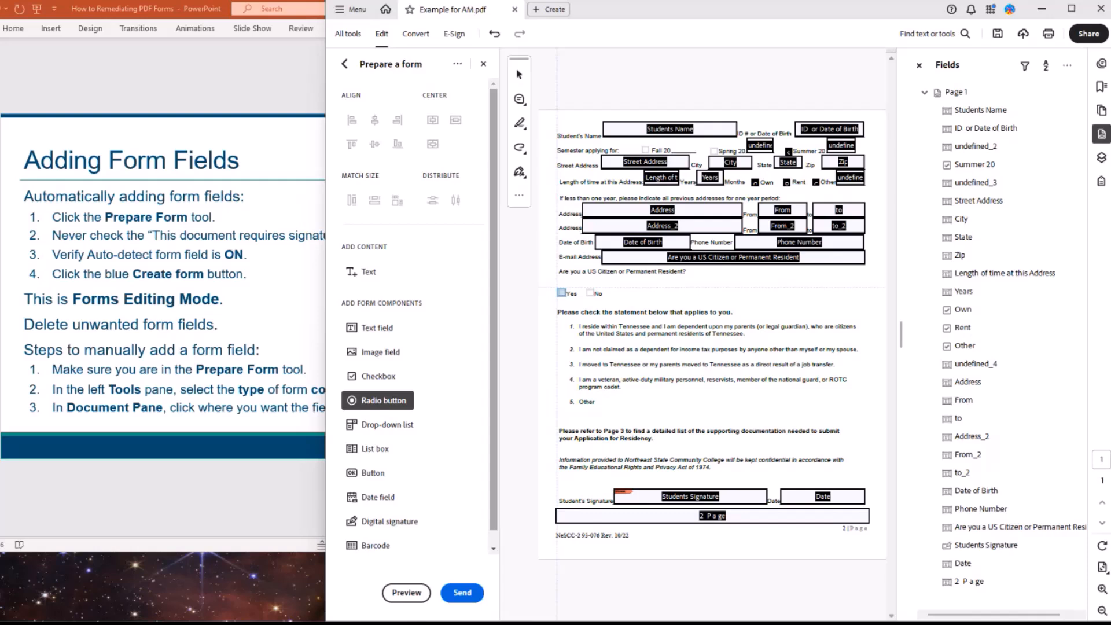
click(561, 292)
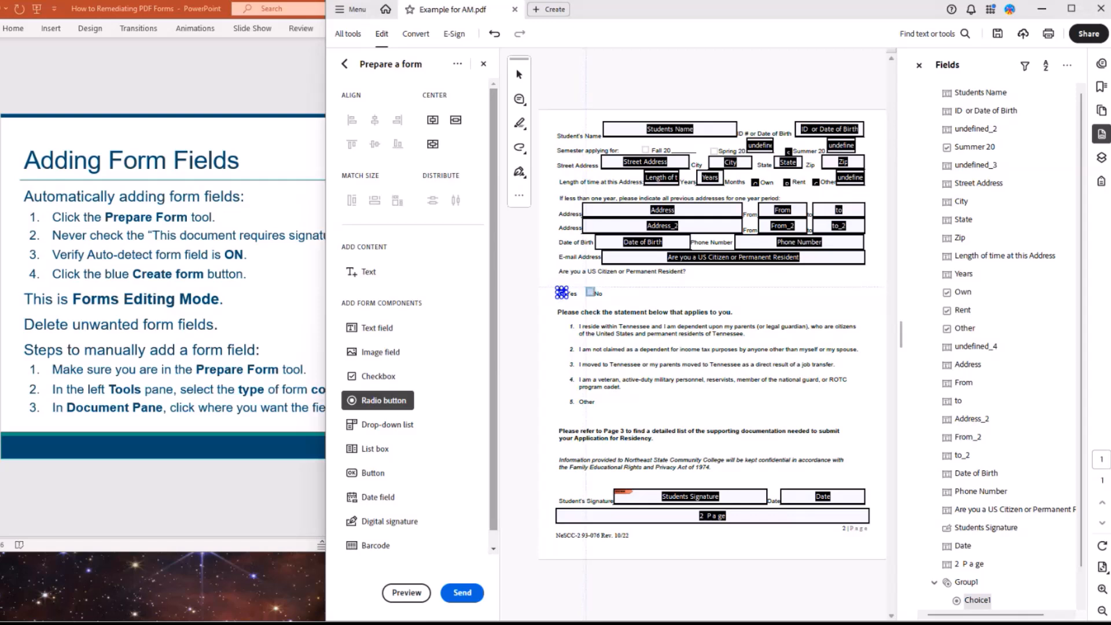
click(590, 293)
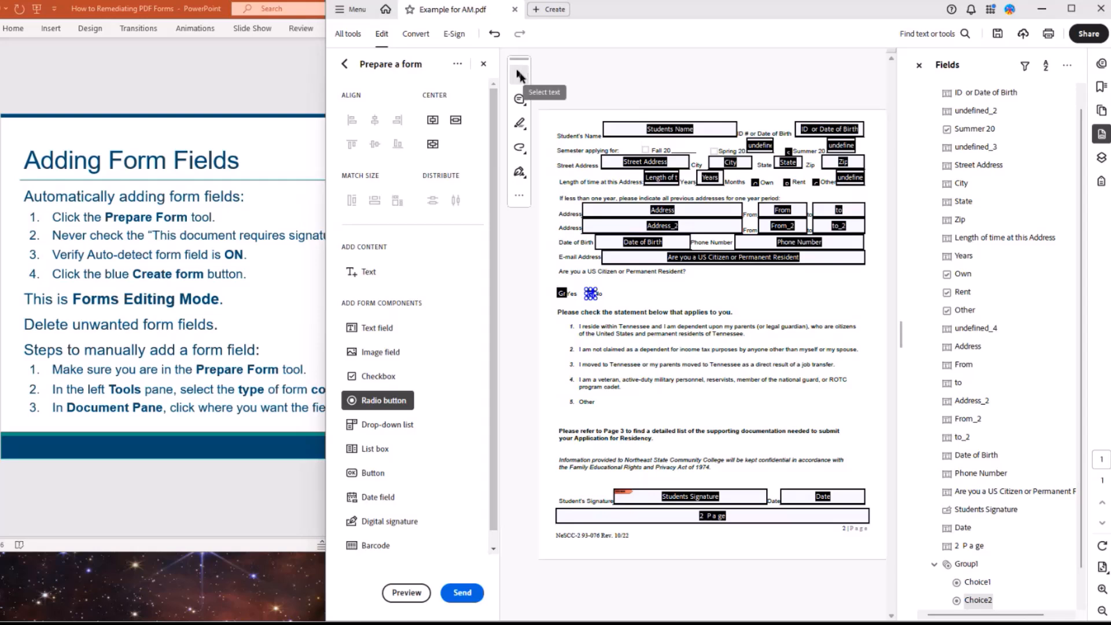
click(520, 76)
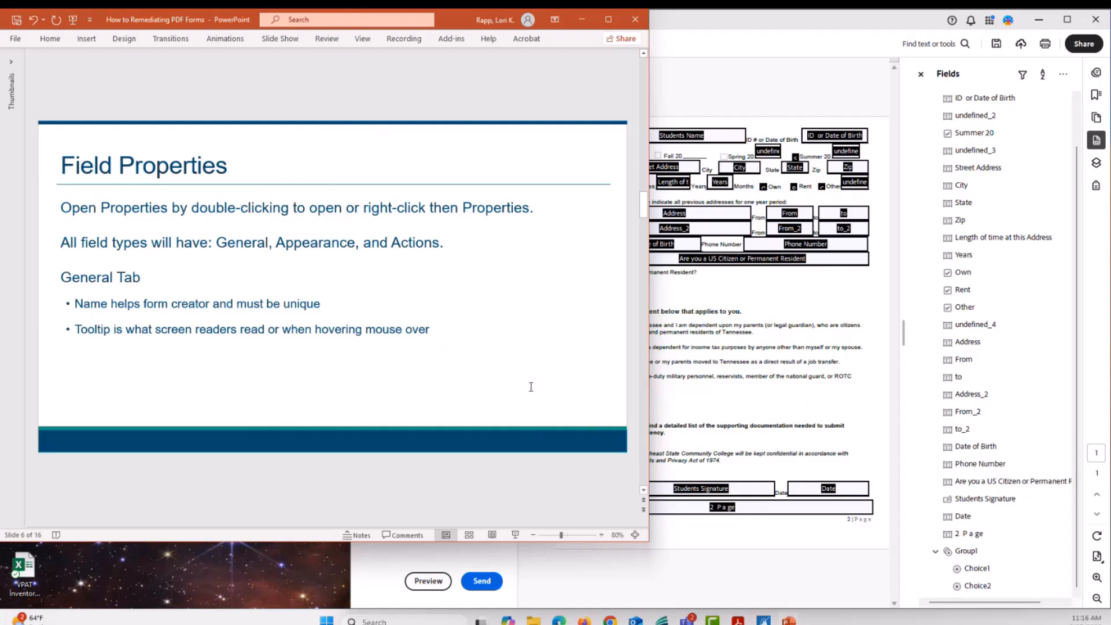
Open the Students Name text field's properties and examine its general Name and Tooltip settings
click(702, 395)
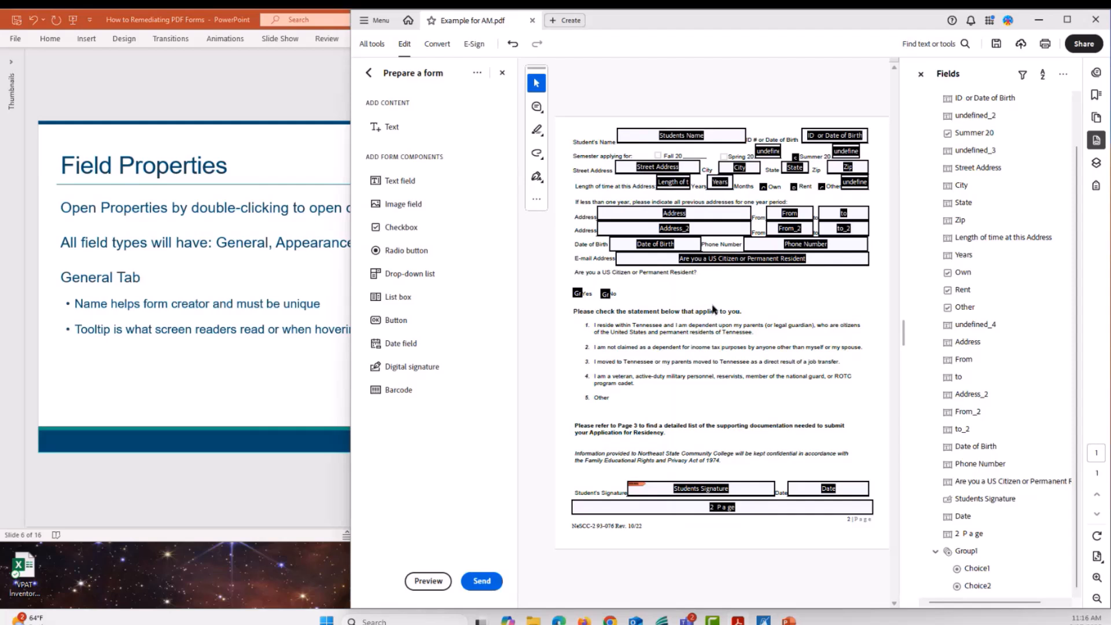
click(661, 137)
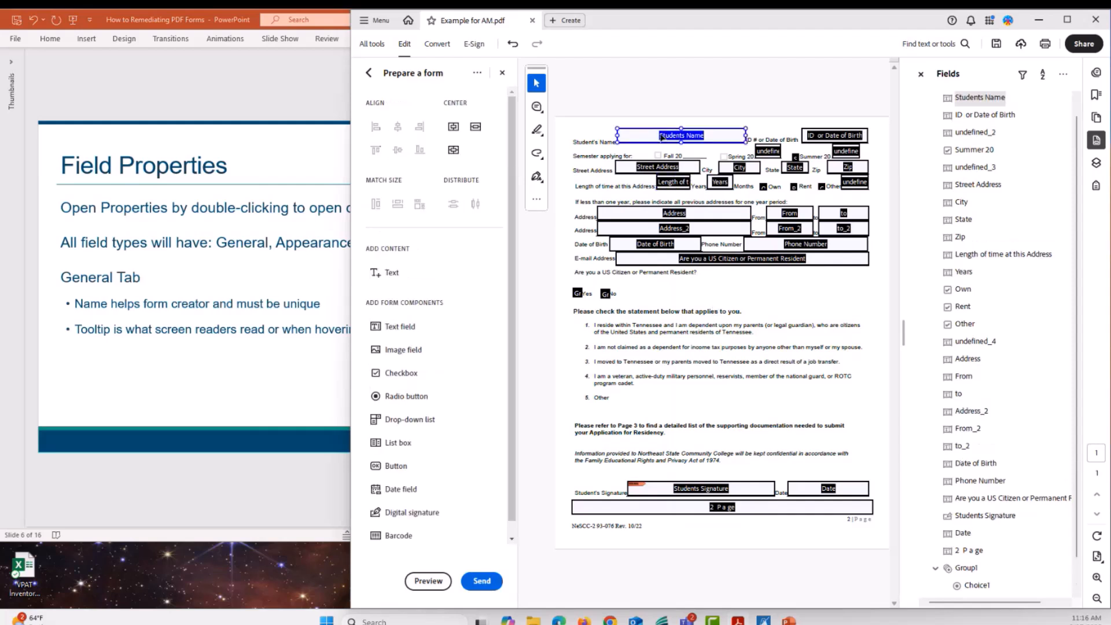
right_click(660, 142)
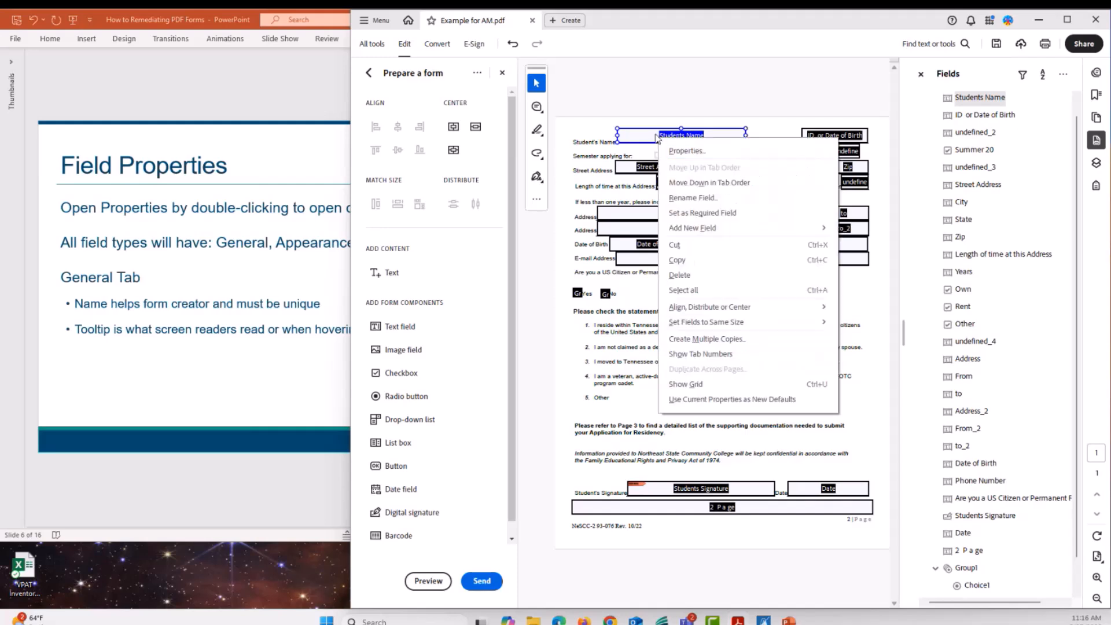
double_click(656, 138)
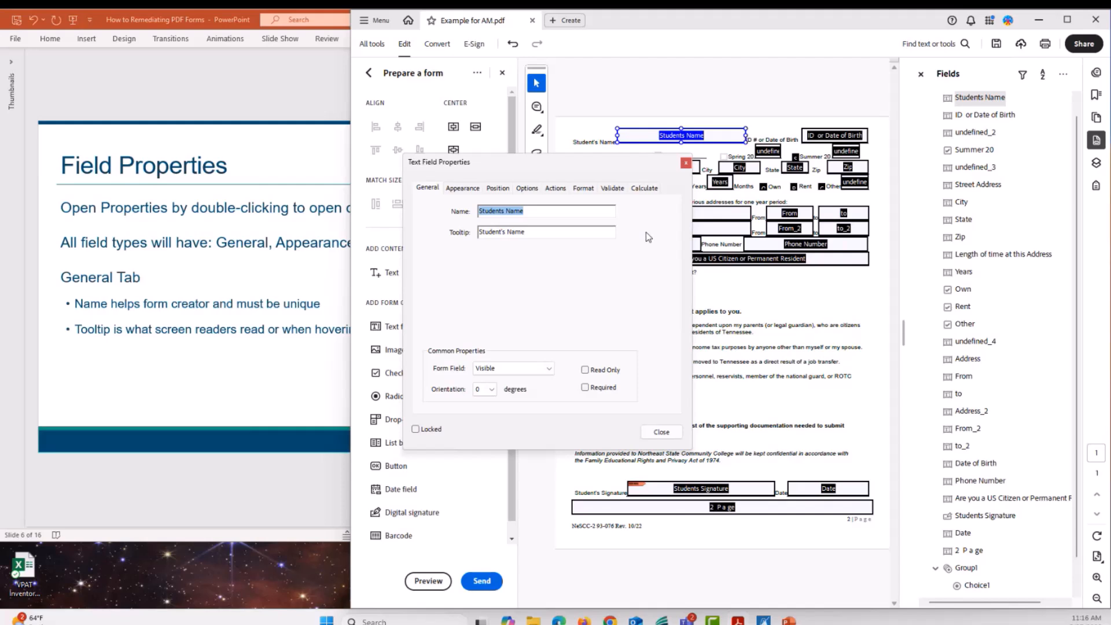
drag(525, 162, 655, 168)
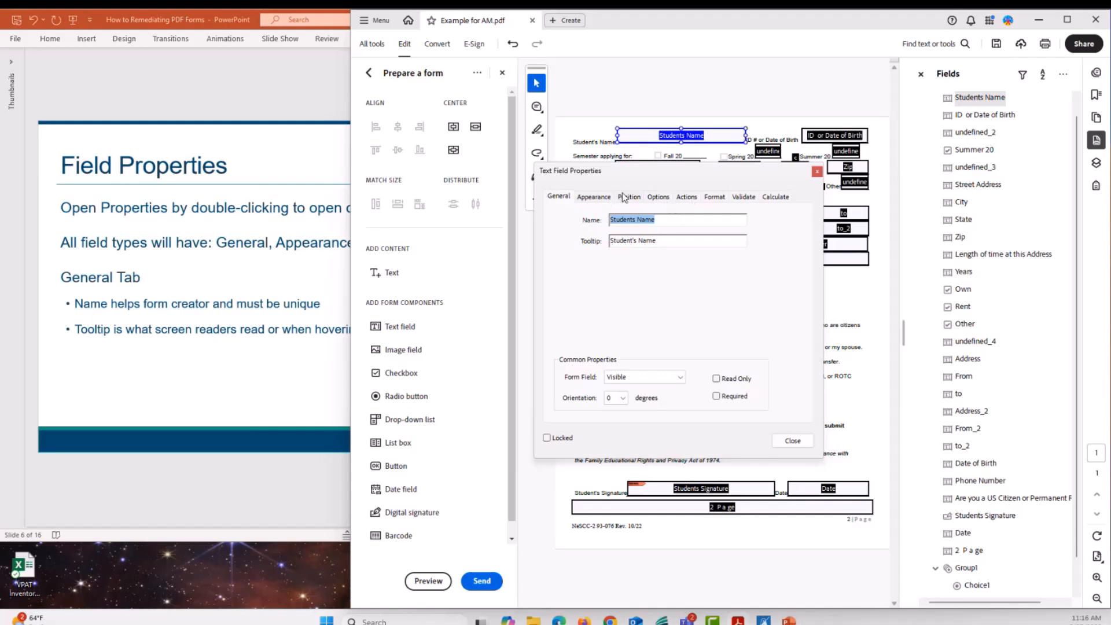
drag(612, 171, 582, 198)
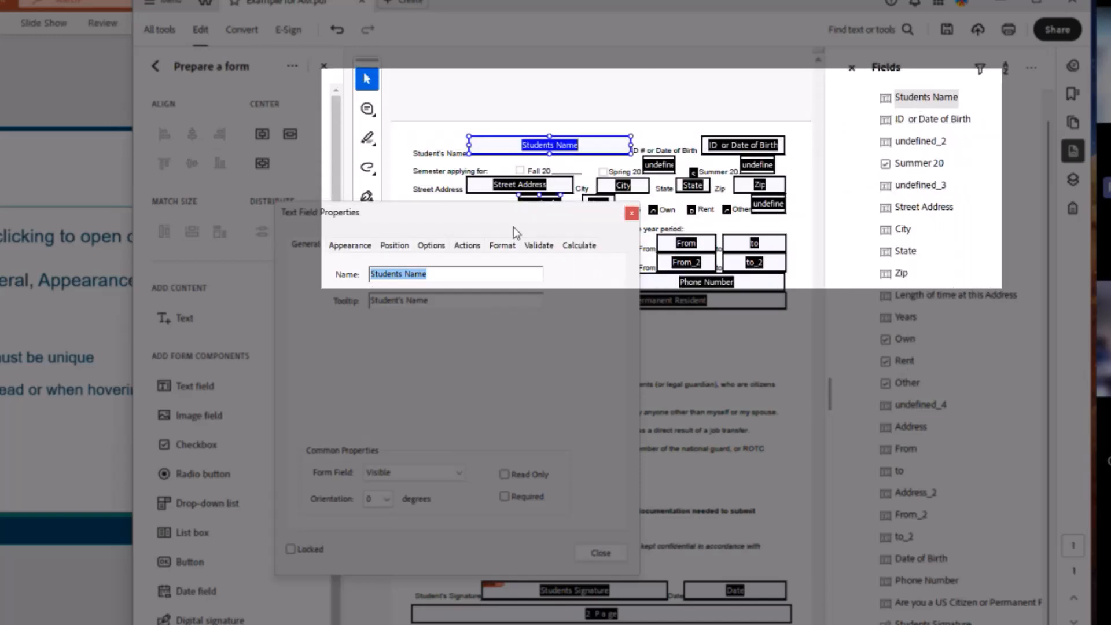
click(929, 99)
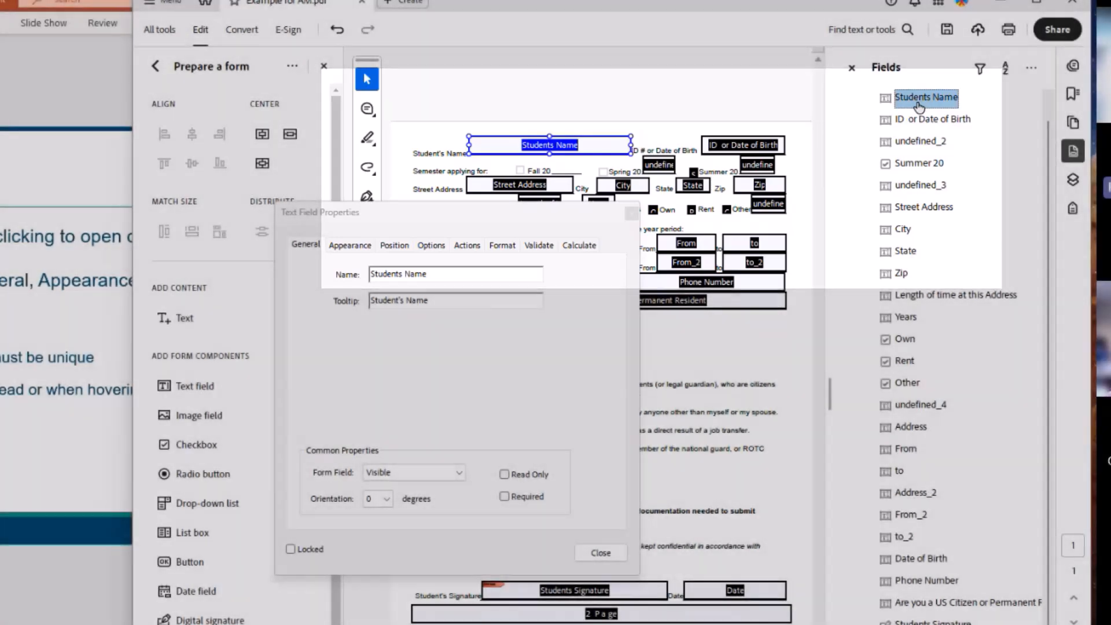
click(356, 286)
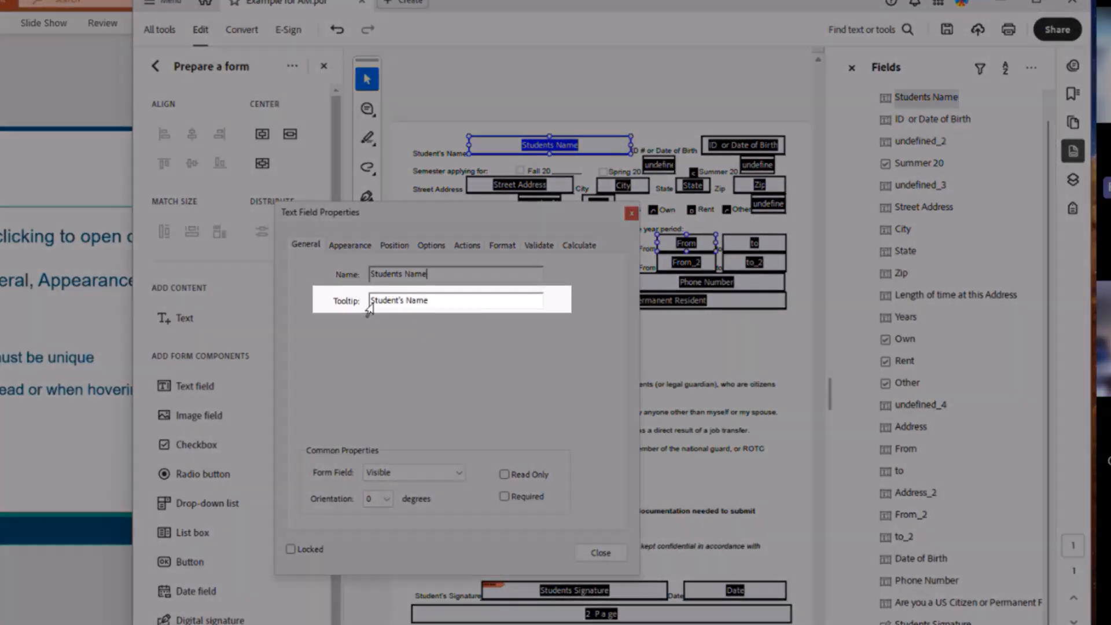
click(375, 302)
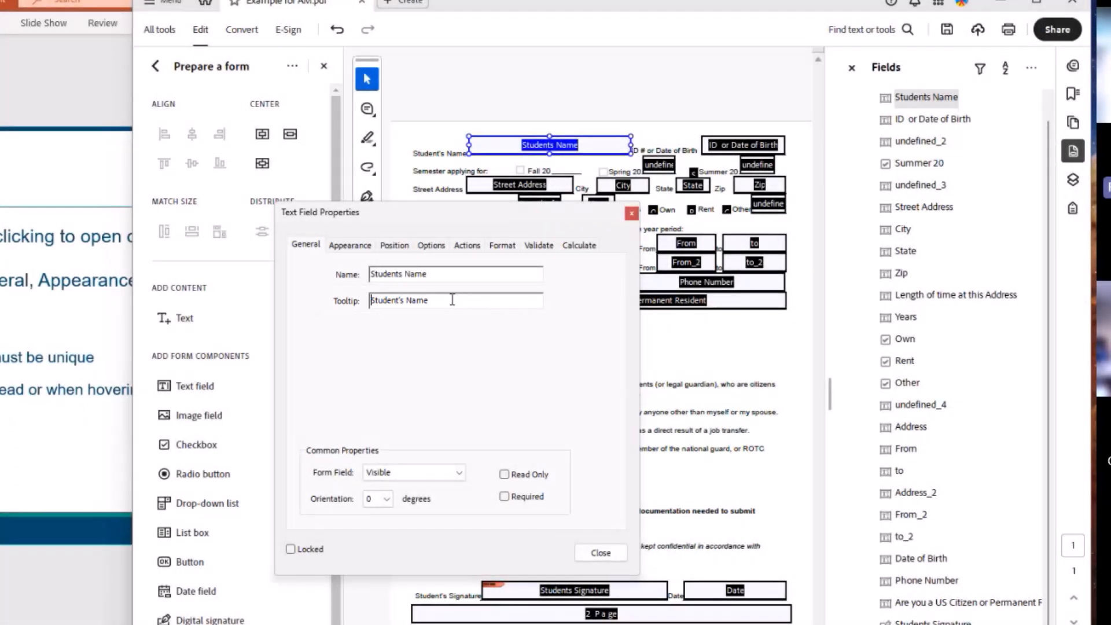
click(452, 298)
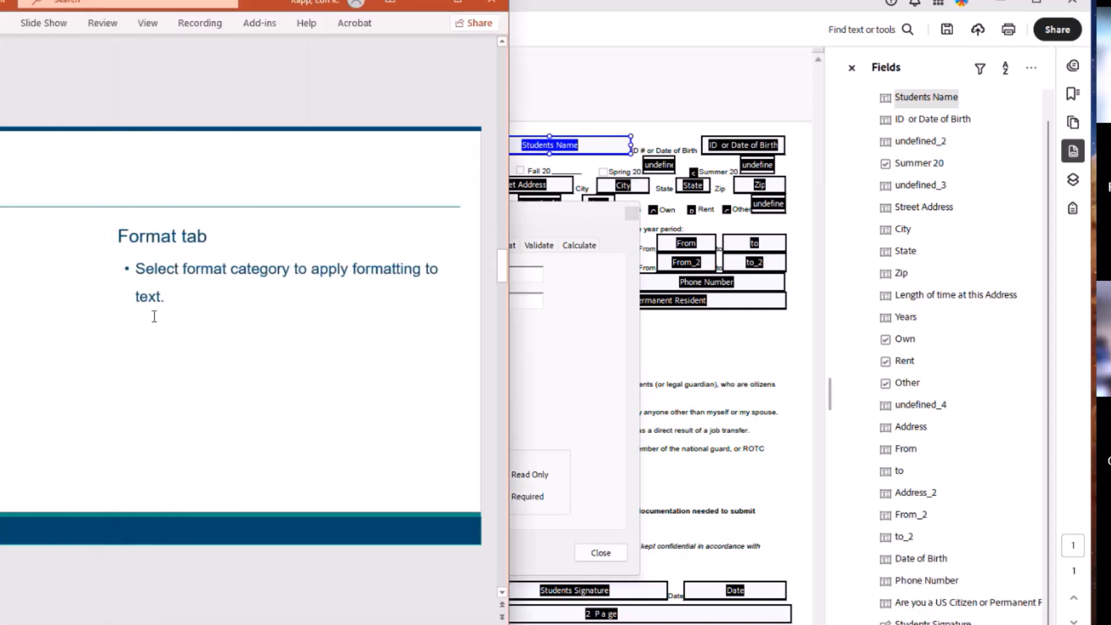
Turn off Check spelling for the Students Name field, and try a limit of 10 characters before clearing that limit
click(533, 344)
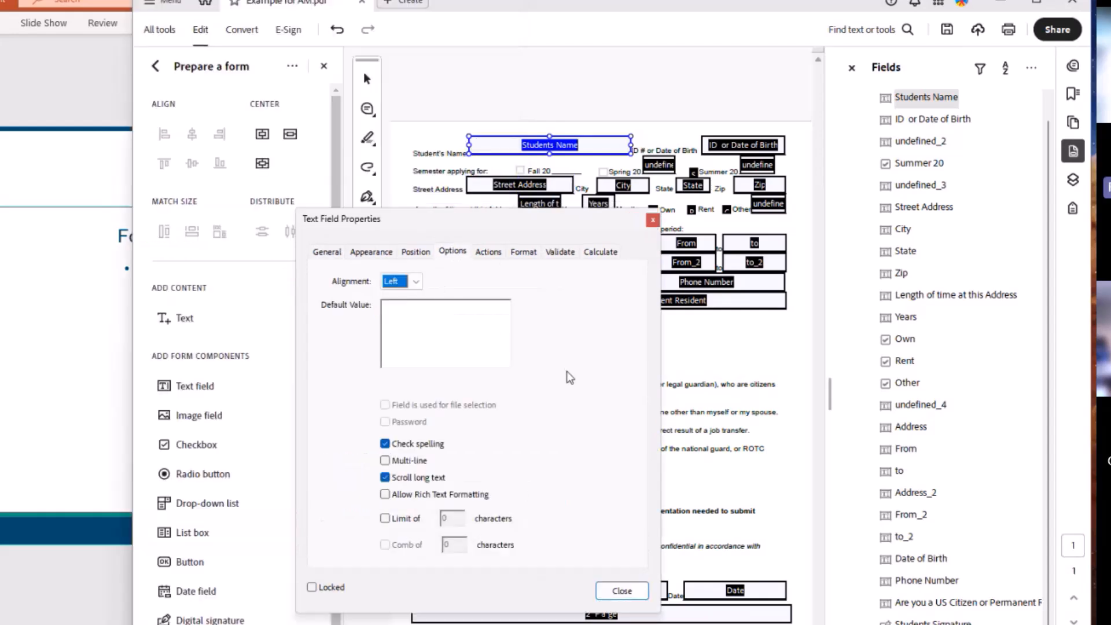
click(418, 283)
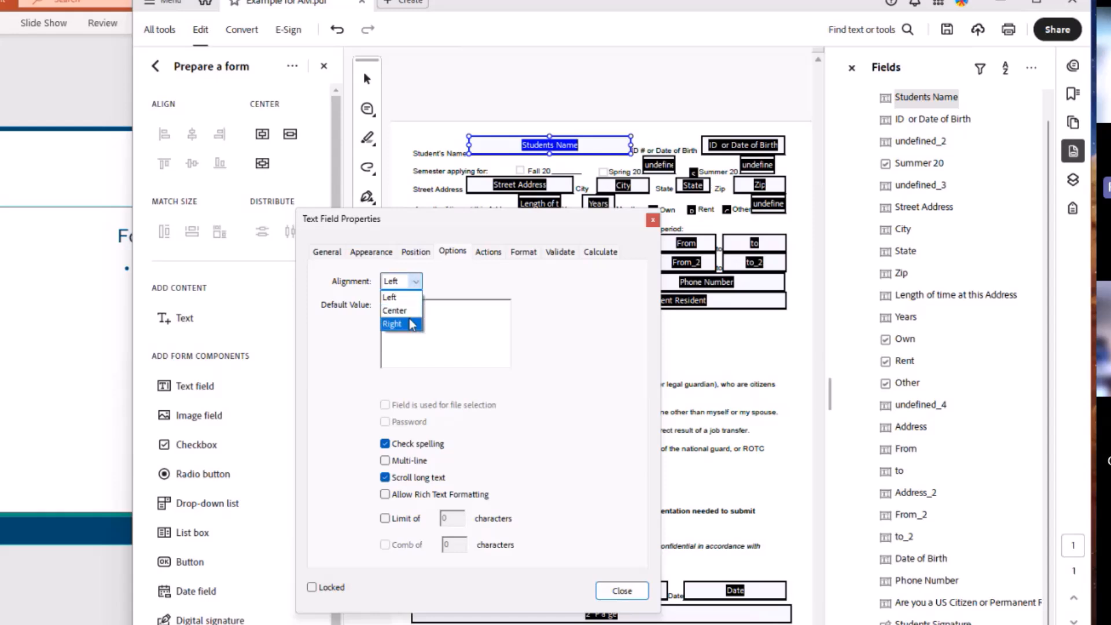
click(501, 295)
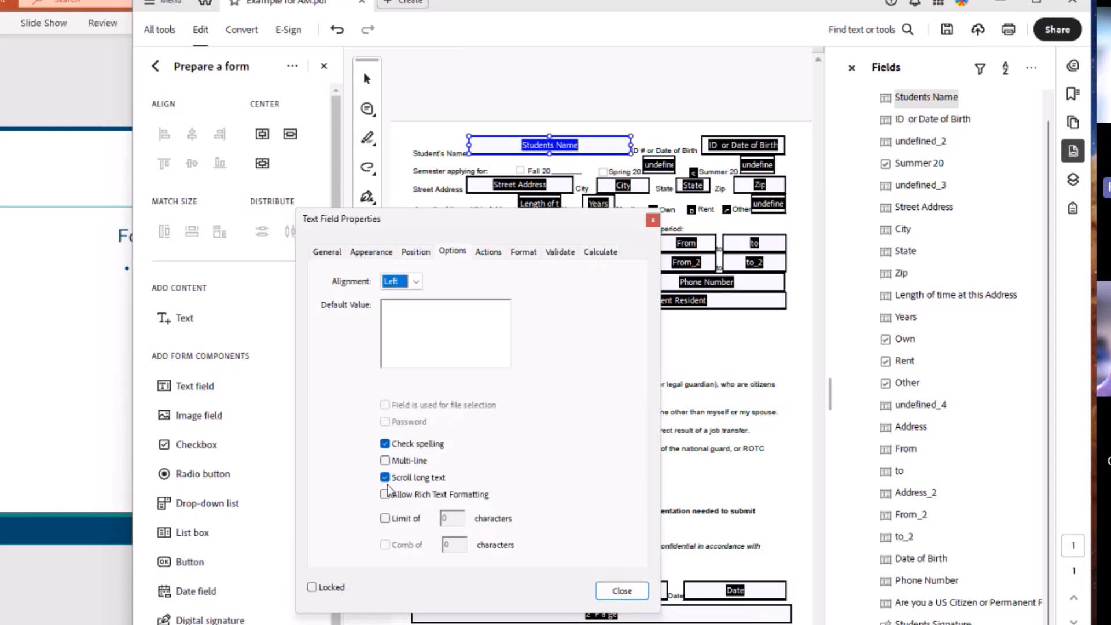
click(386, 444)
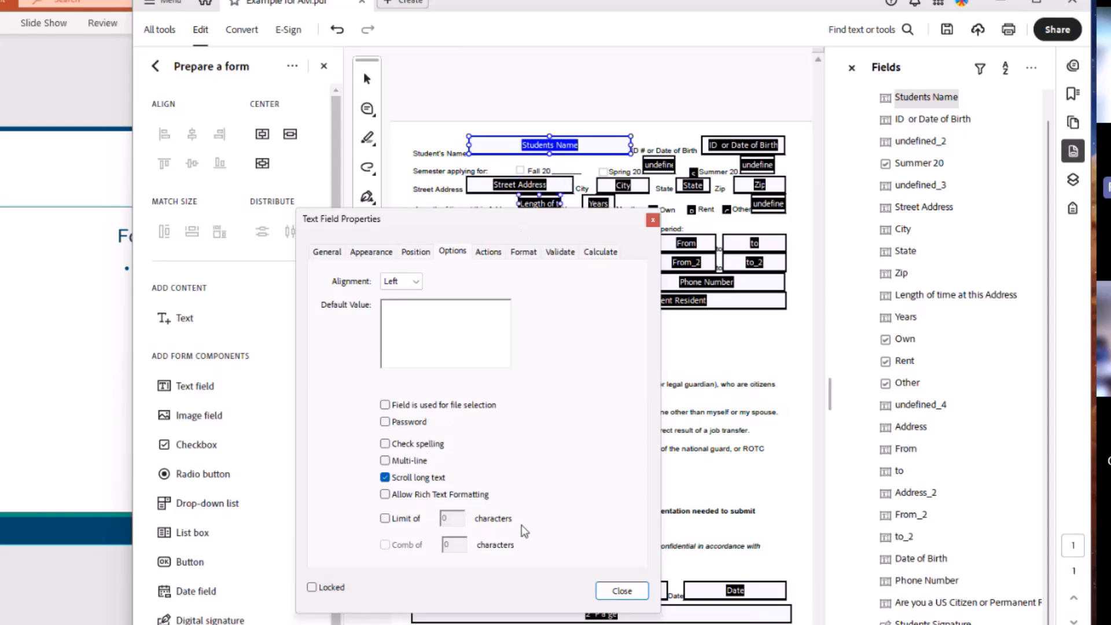
click(385, 518)
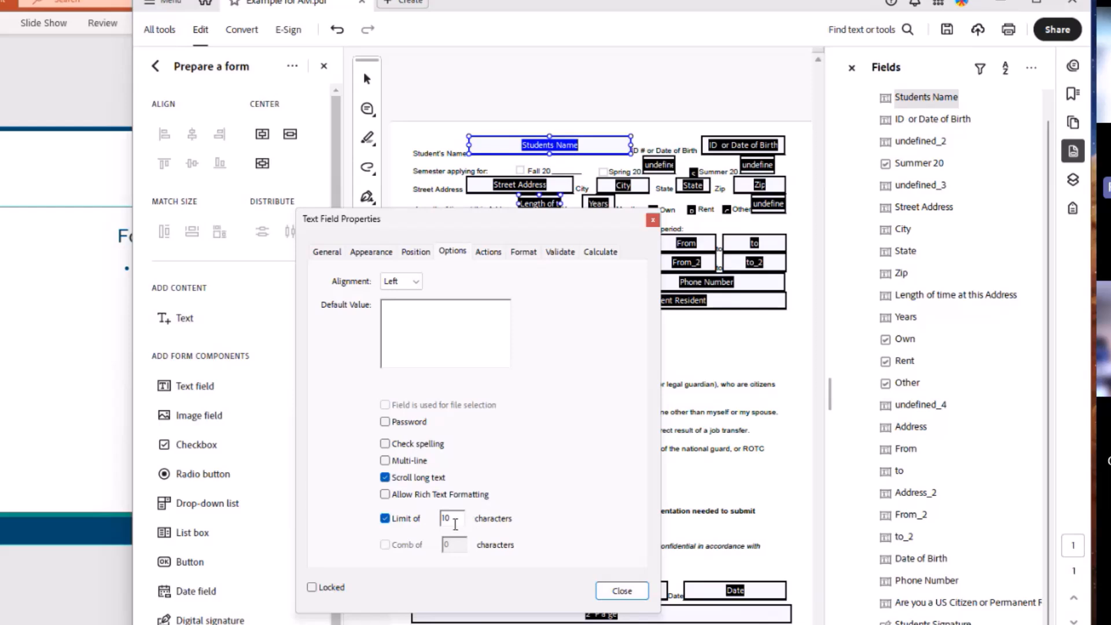
click(385, 518)
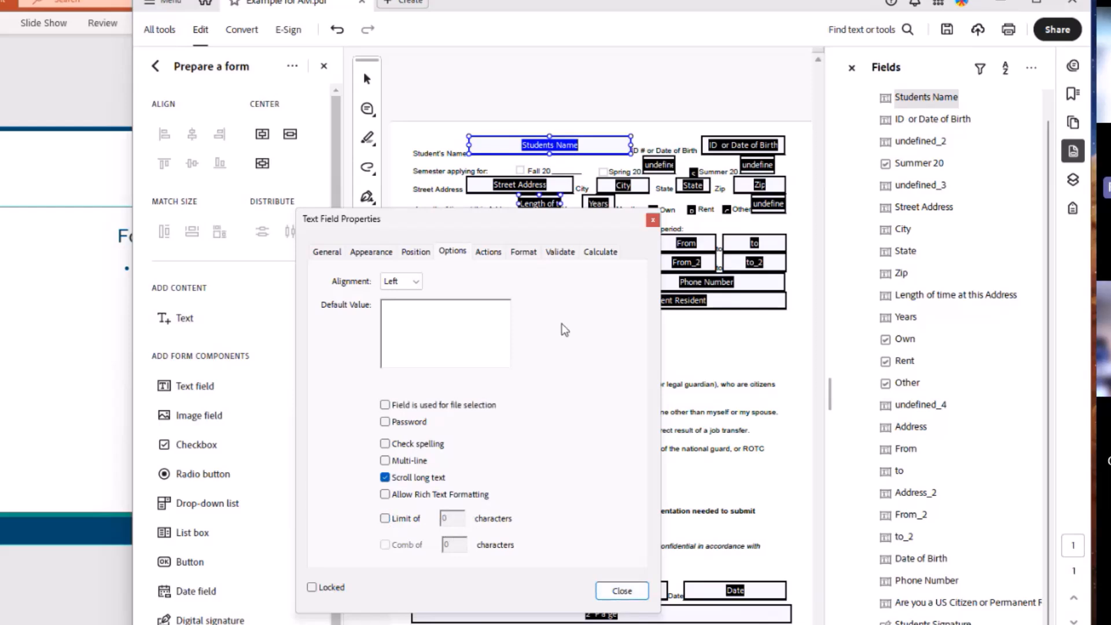
Examine the format categories available for the Students Name field, such as Number, Percentage and Date, and close its properties
click(536, 257)
click(480, 281)
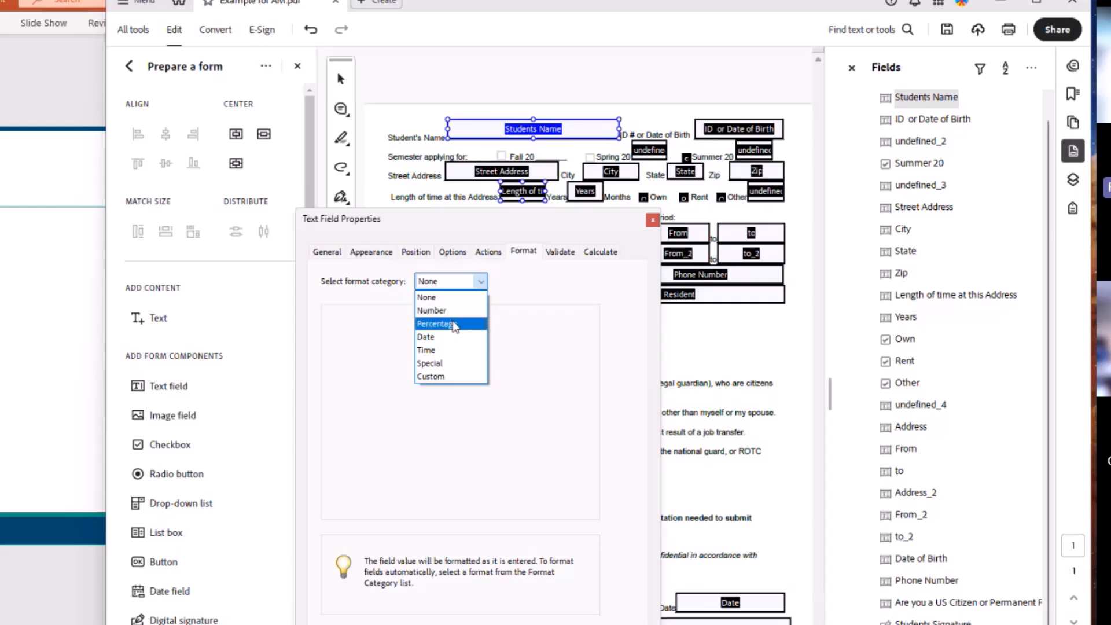
click(545, 280)
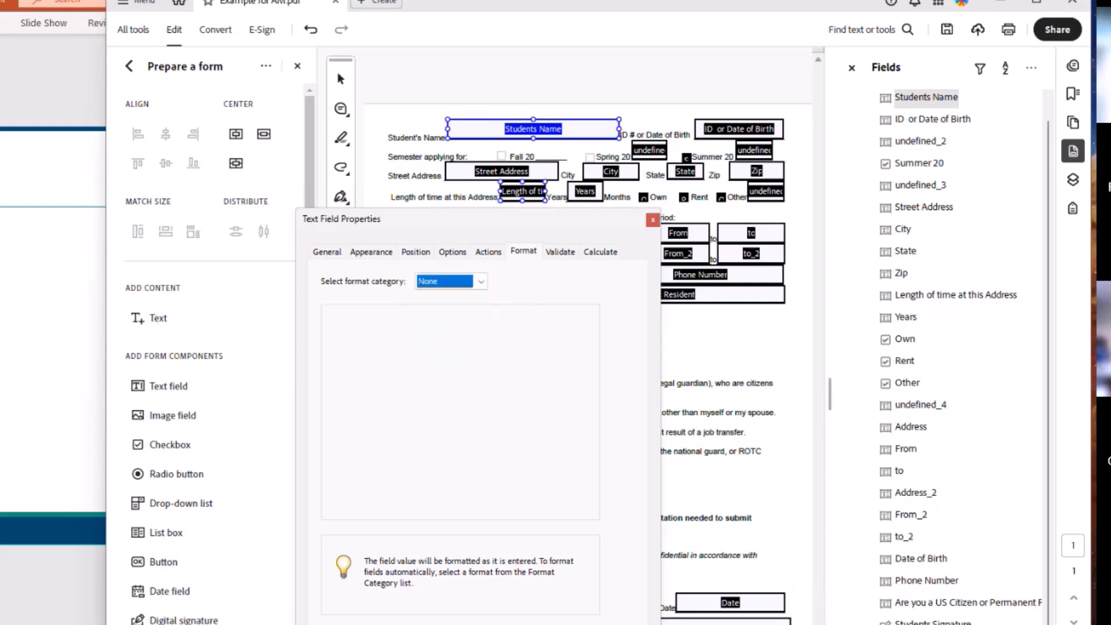
click(631, 623)
click(28, 373)
click(658, 363)
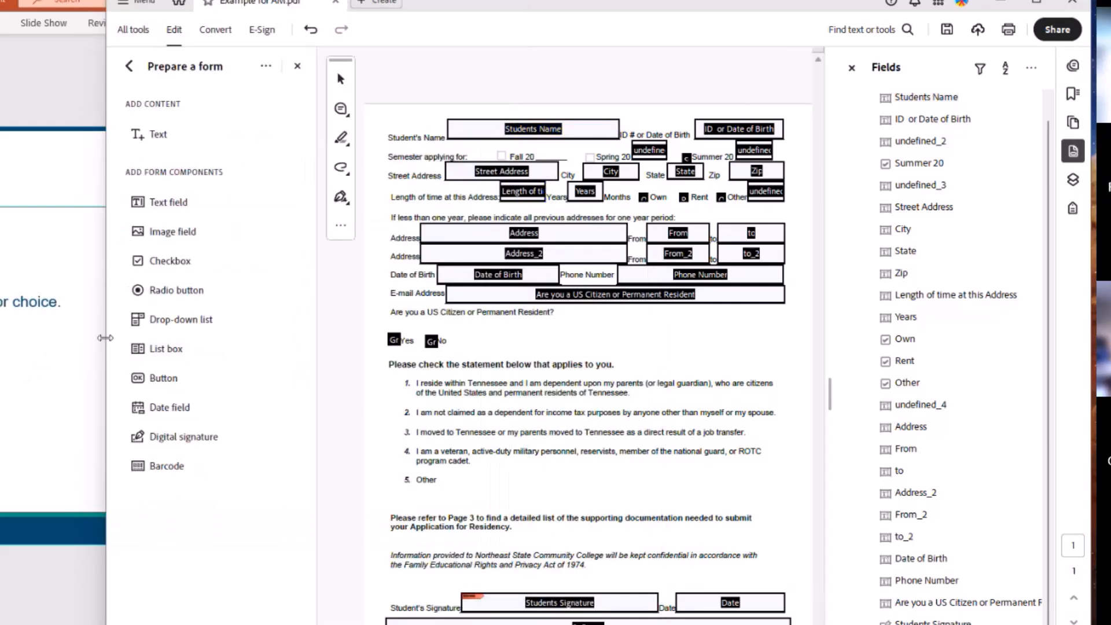
Set the tooltip of the Own checkbox to "Select if you own your residence."
drag(105, 337, 17, 337)
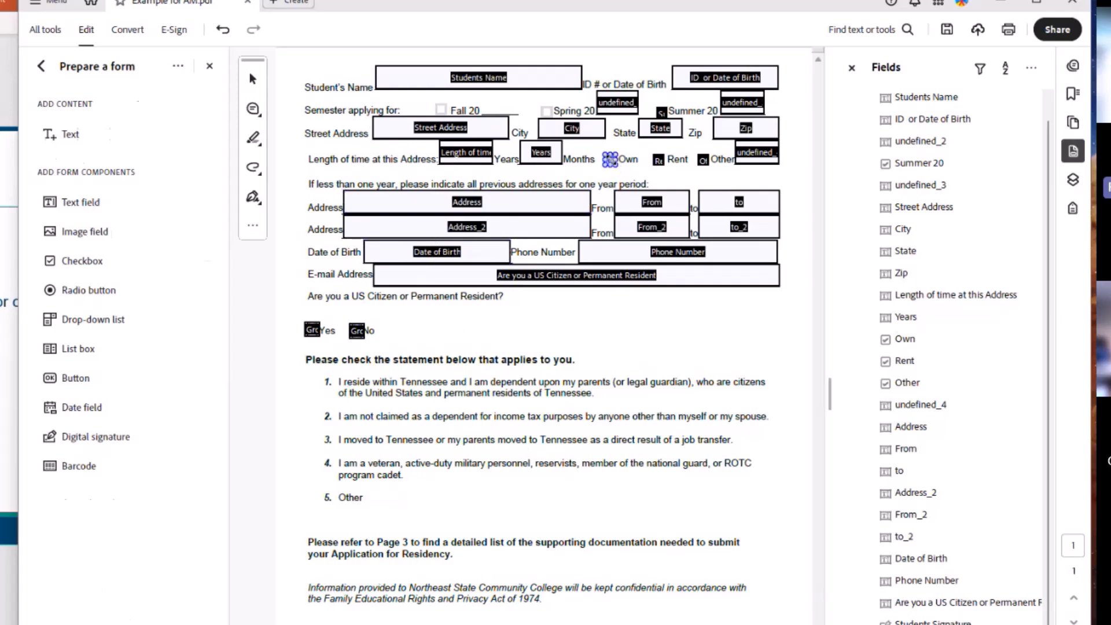
click(610, 160)
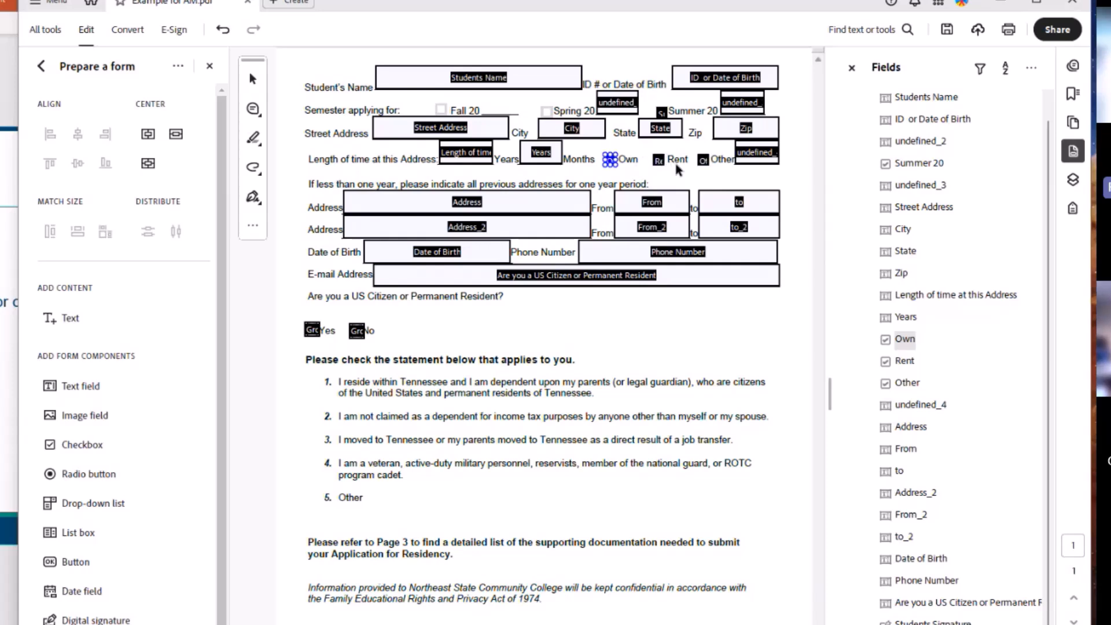
ctrl+click(659, 159)
drag(18, 221, 57, 221)
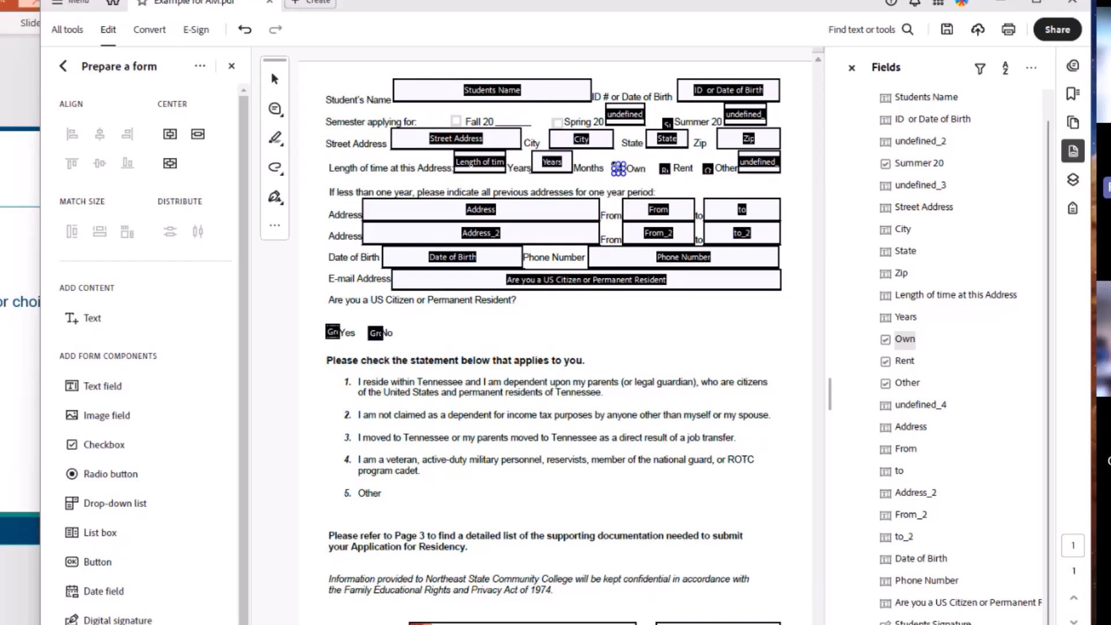
double_click(618, 169)
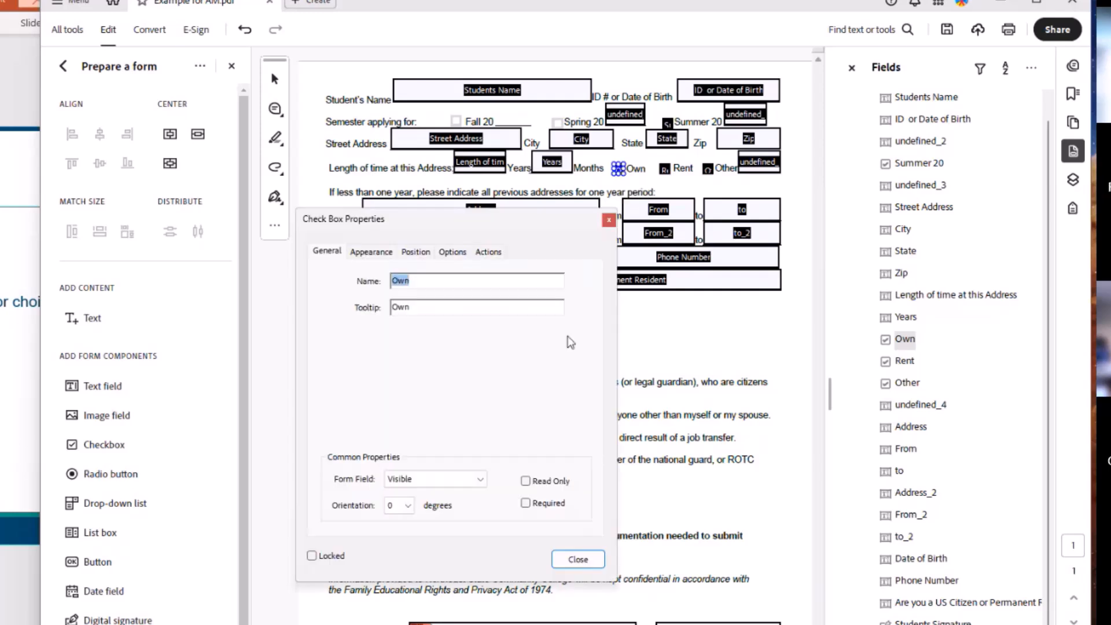
drag(429, 216, 412, 183)
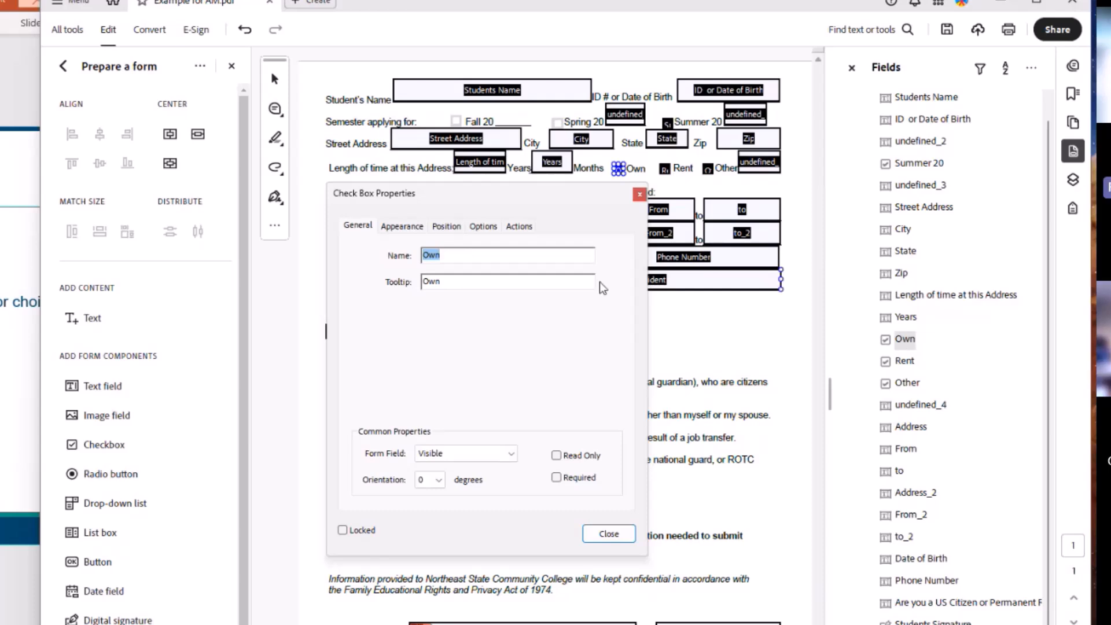
double_click(429, 284)
text(Select if you own)
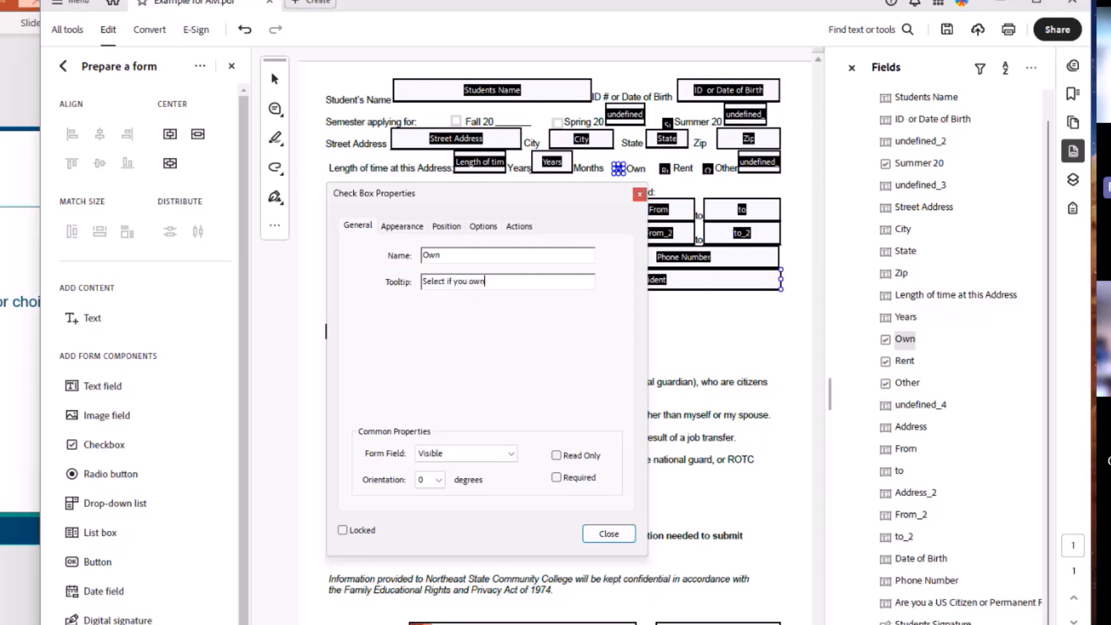
text( your residence.)
Set the Own checkbox's style to Check and close its properties
click(478, 226)
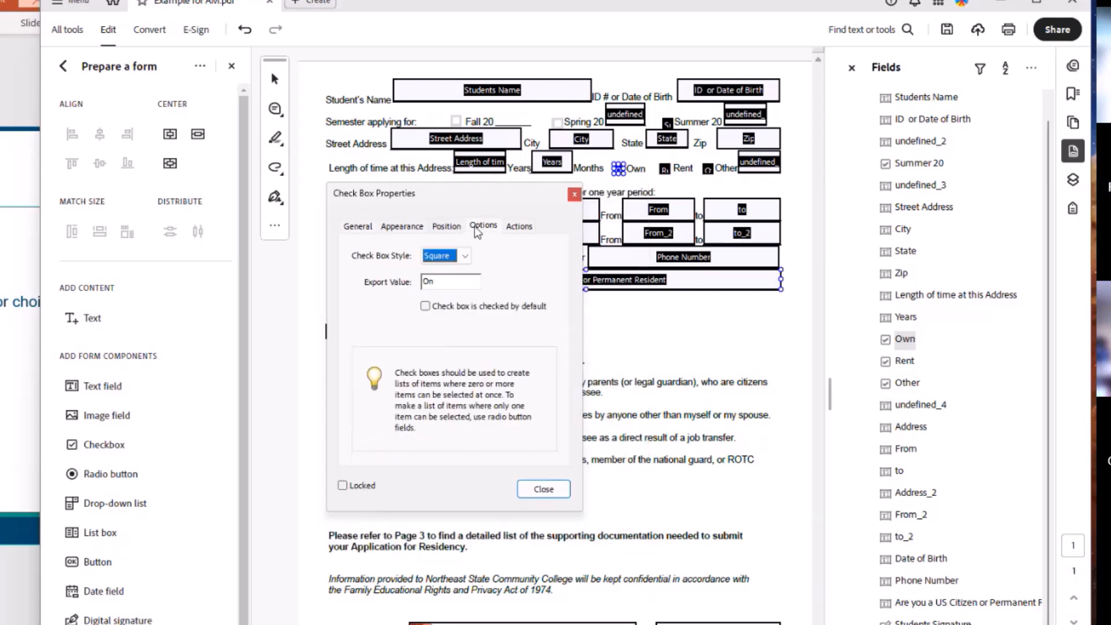
click(466, 256)
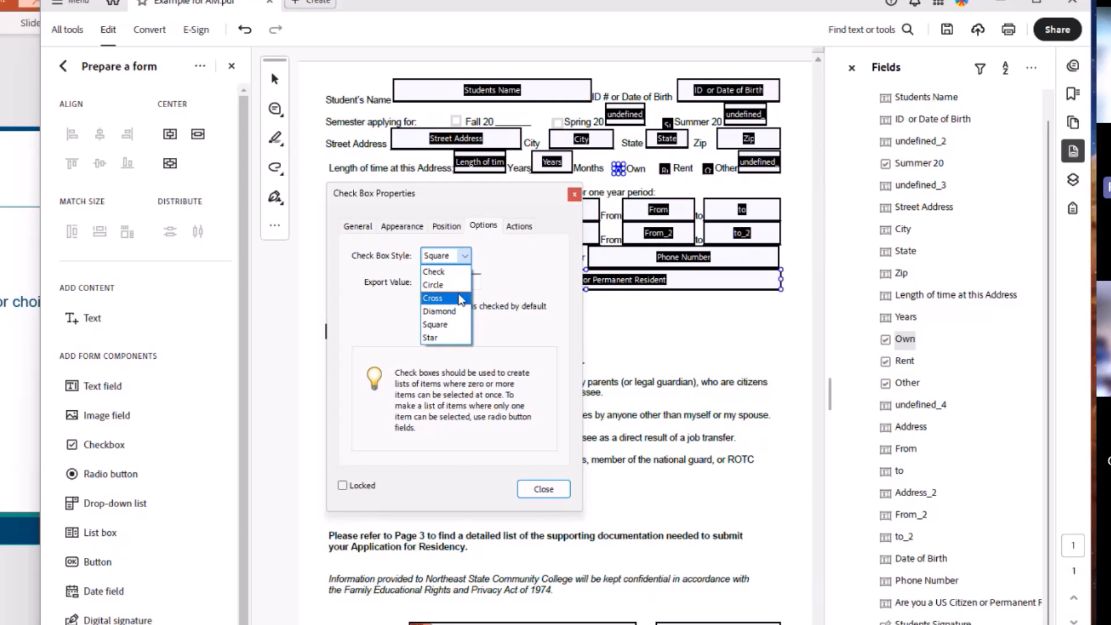
click(446, 337)
click(465, 256)
click(437, 271)
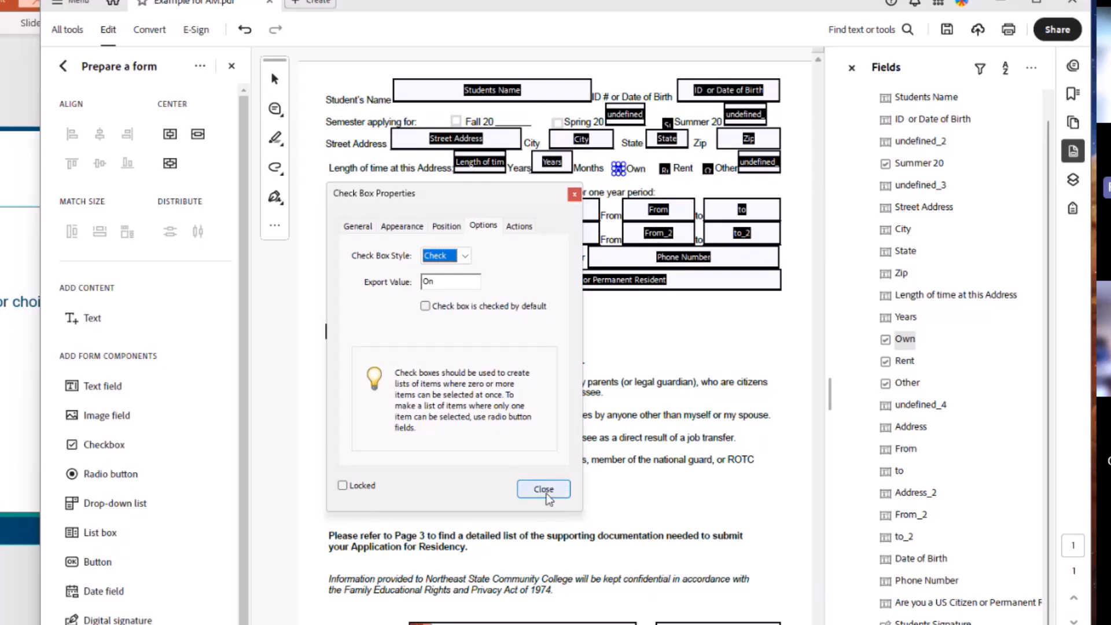
click(548, 491)
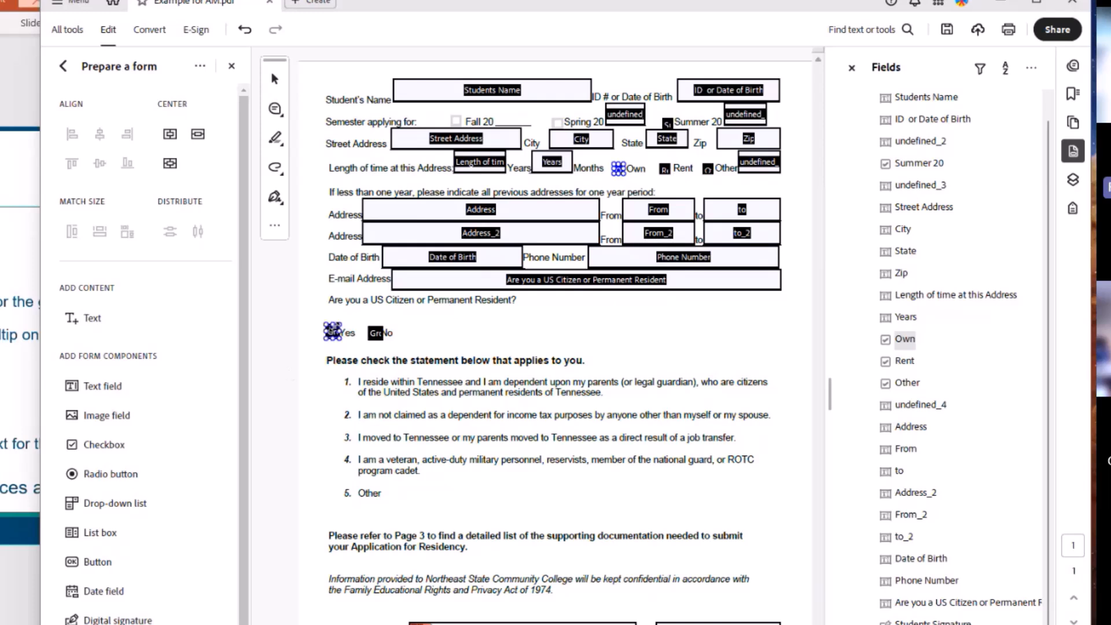
Name the Yes radio button Citizen and set its tooltip to "Are you a US Citizen?"
double_click(332, 330)
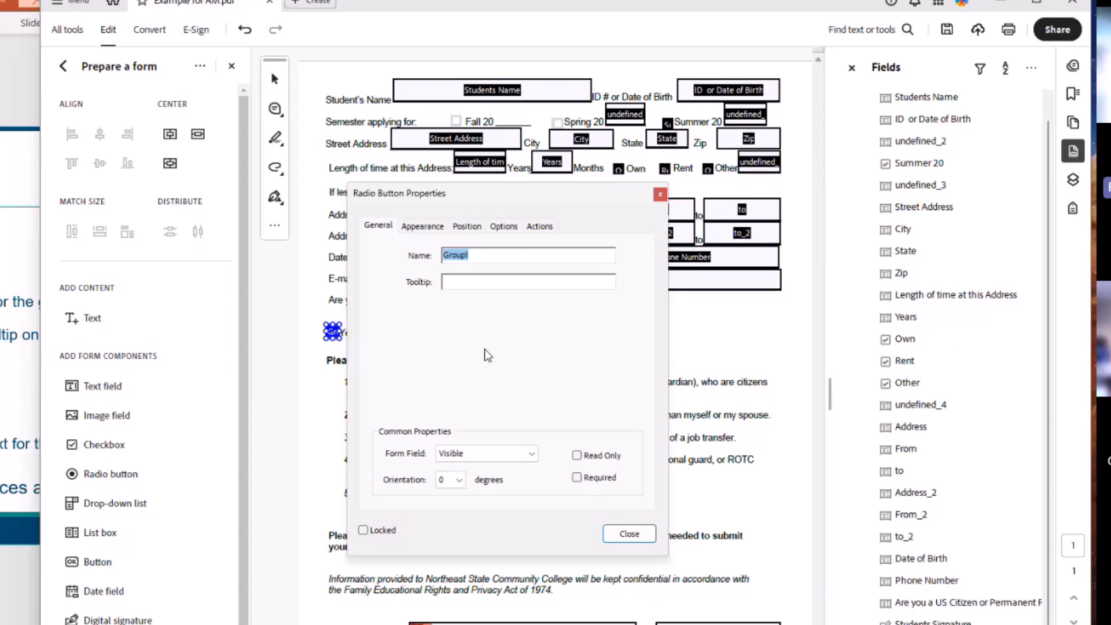
click(502, 254)
drag(500, 255, 429, 240)
drag(497, 188, 634, 177)
text(Citizen)
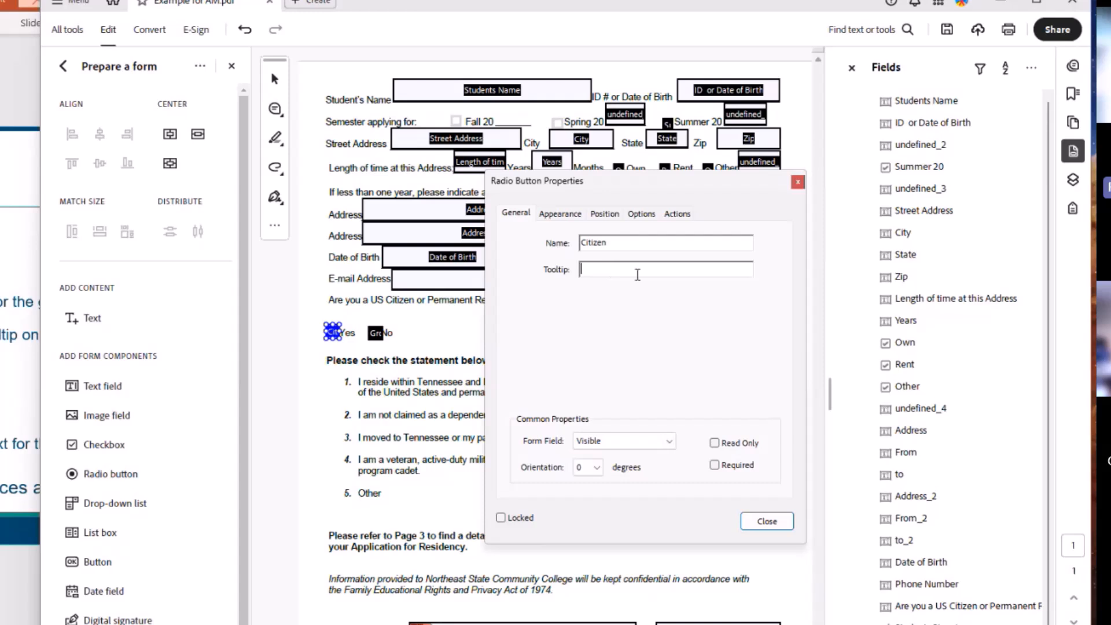
drag(642, 181, 585, 189)
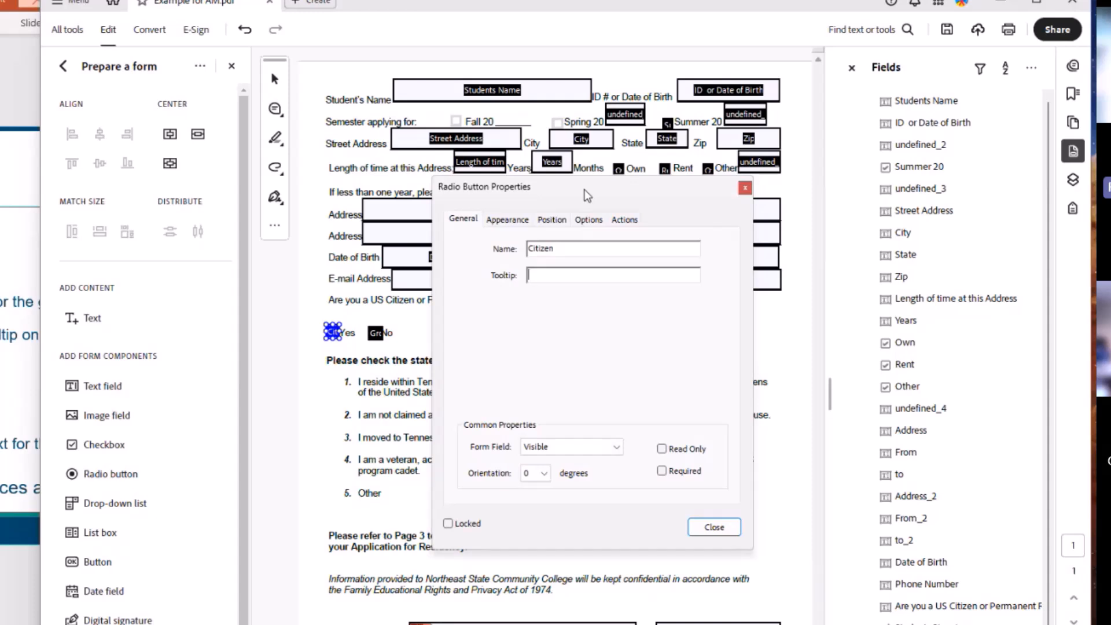
text(Are you a US Citizen?)
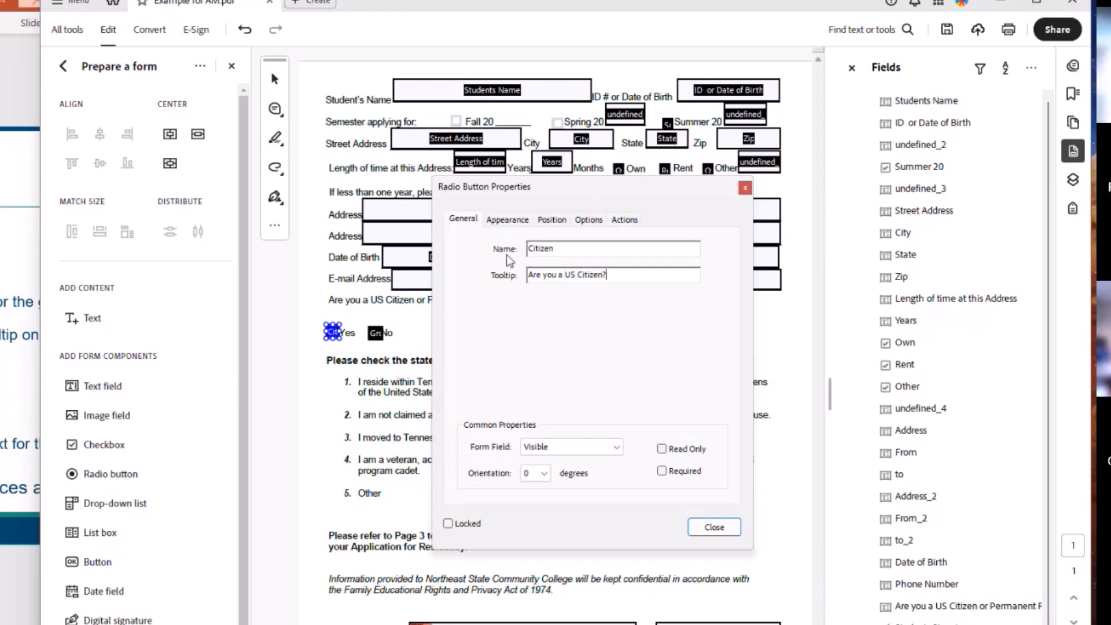
Set the Yes radio button's style to Circle and its radio button choice to Yes, and close its properties
drag(566, 195, 586, 192)
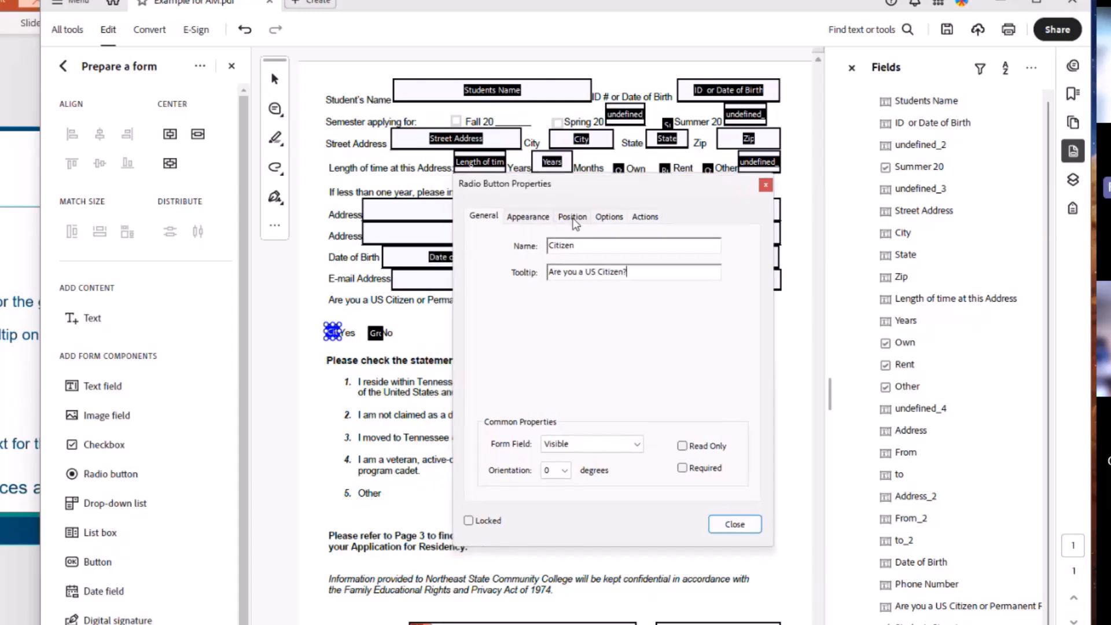
click(608, 216)
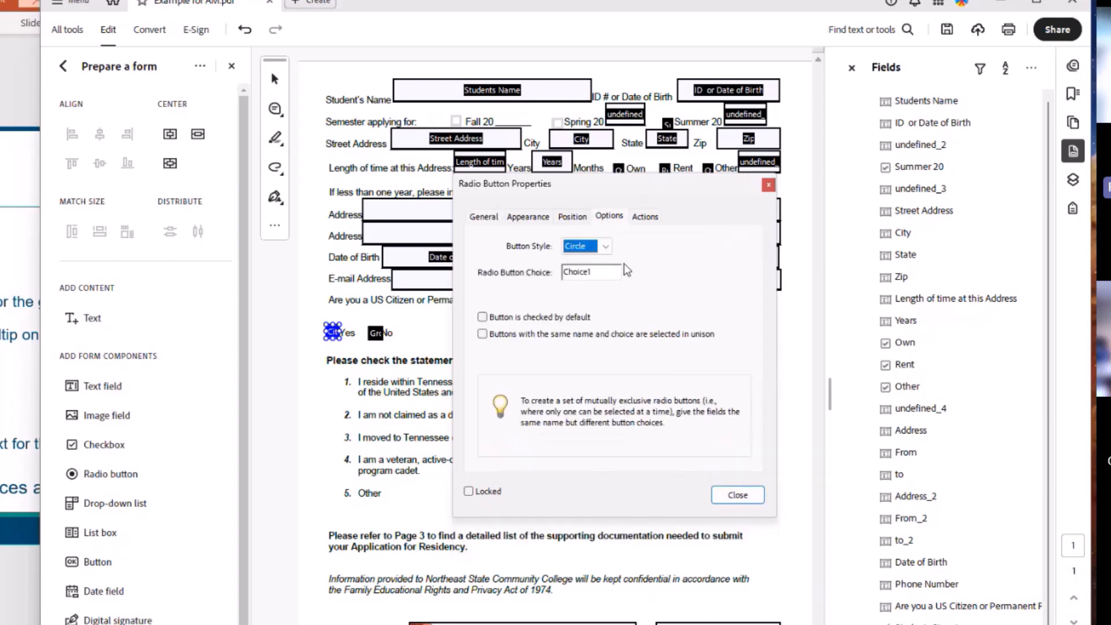
click(605, 248)
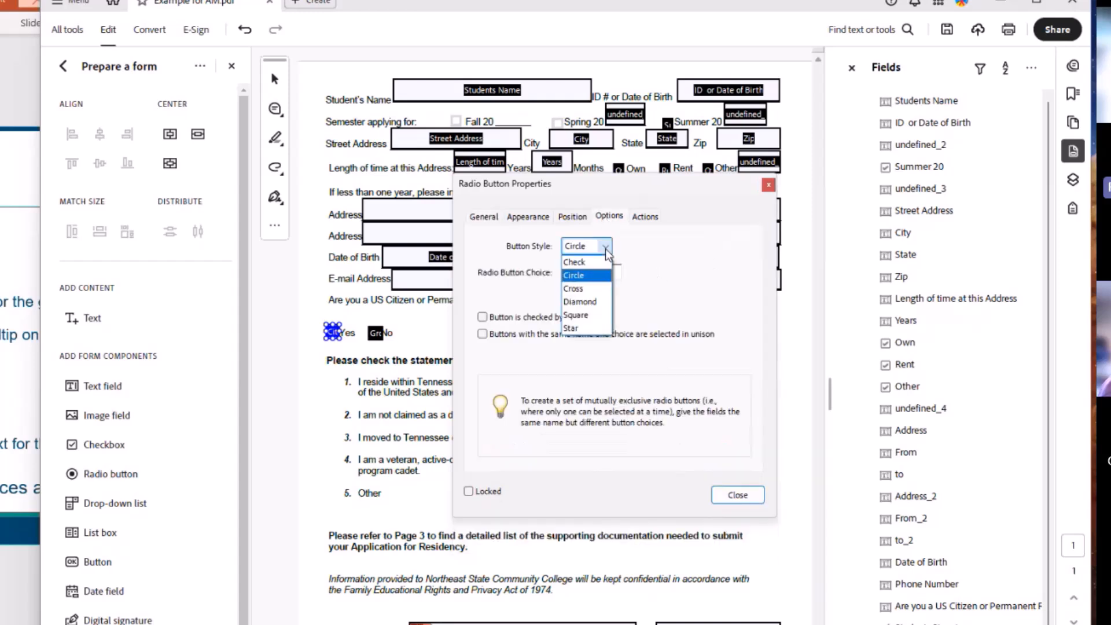
click(604, 278)
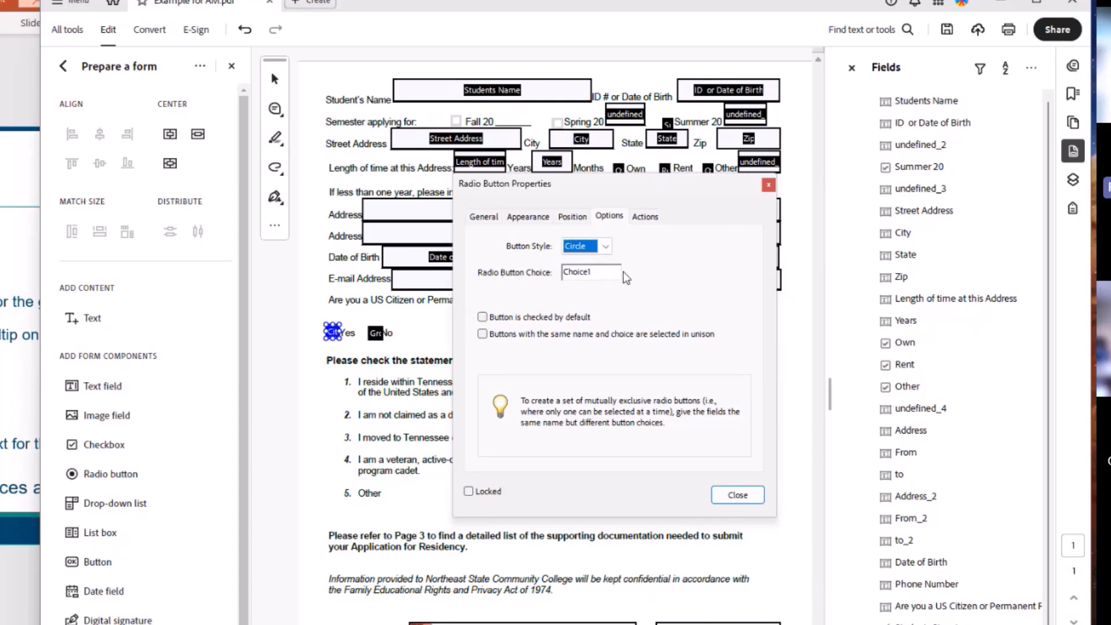
double_click(608, 272)
text(Yes)
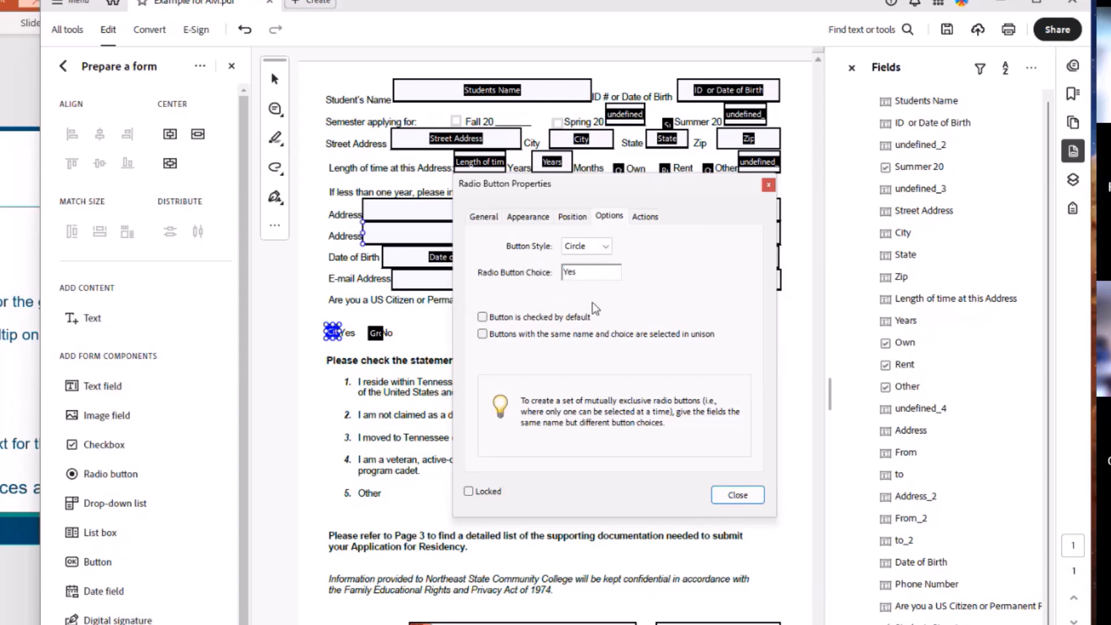
click(738, 495)
Name the No radio button Citizen and set its tooltip to "Are you a US Citizen or permanent residence?"
click(377, 333)
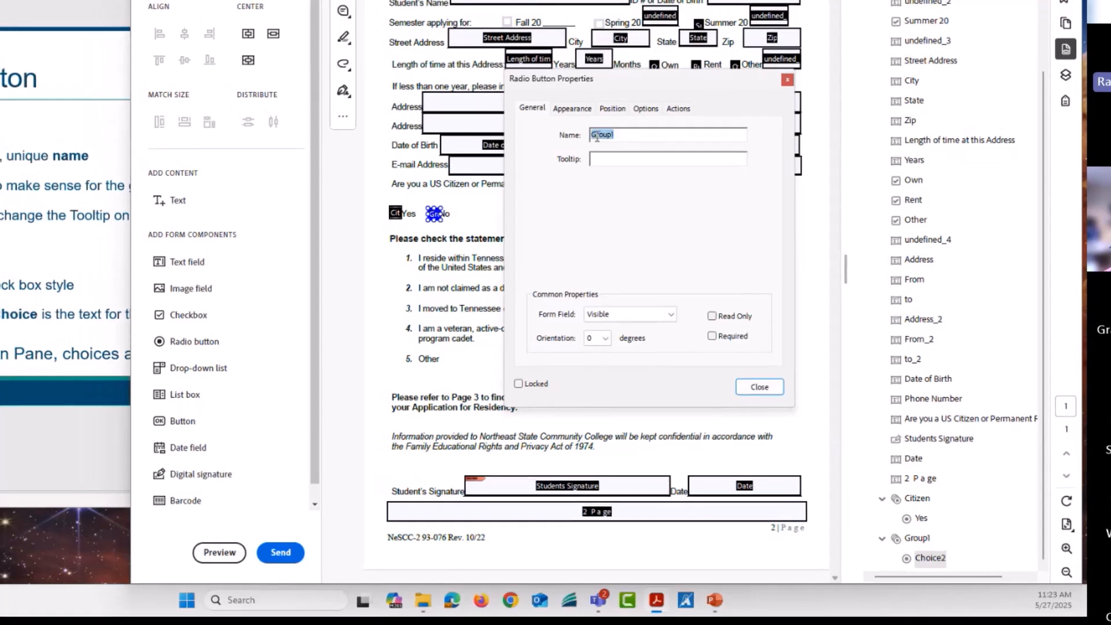
text(Citizen)
key(Tab)
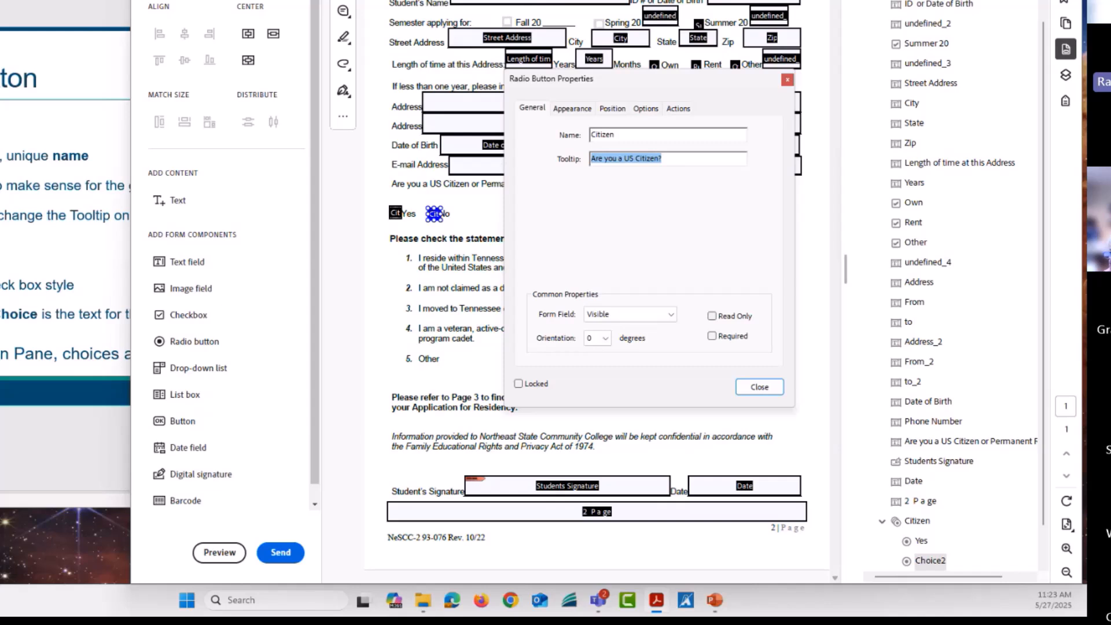
click(694, 155)
key(Left)
text(or permanent residence)
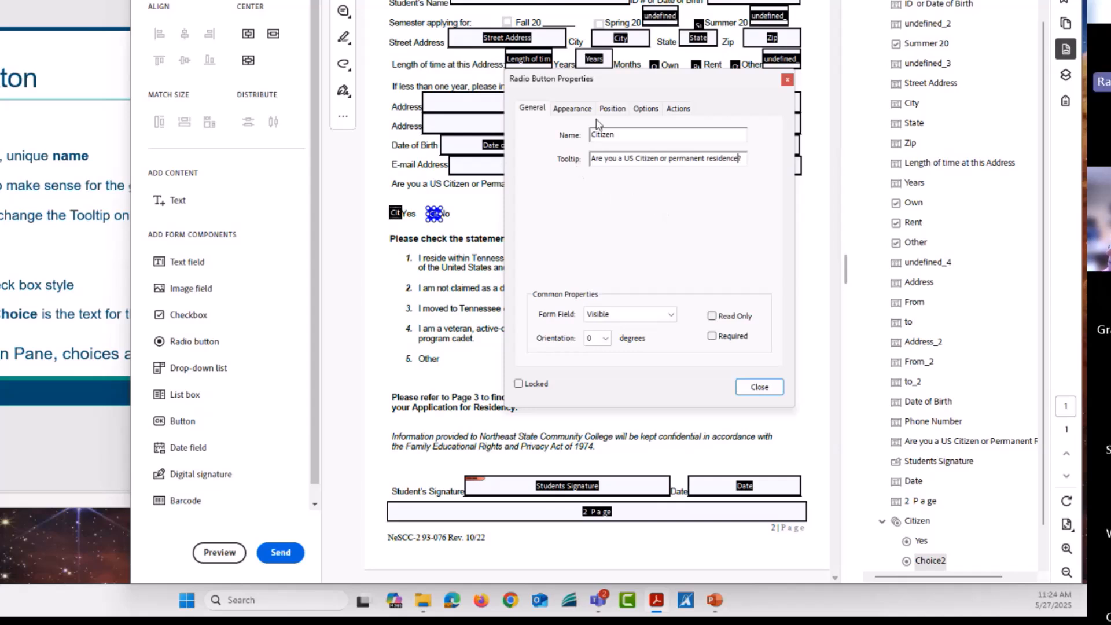
Set the No radio button's style to Circle and its radio button choice to No, and close its properties
click(646, 110)
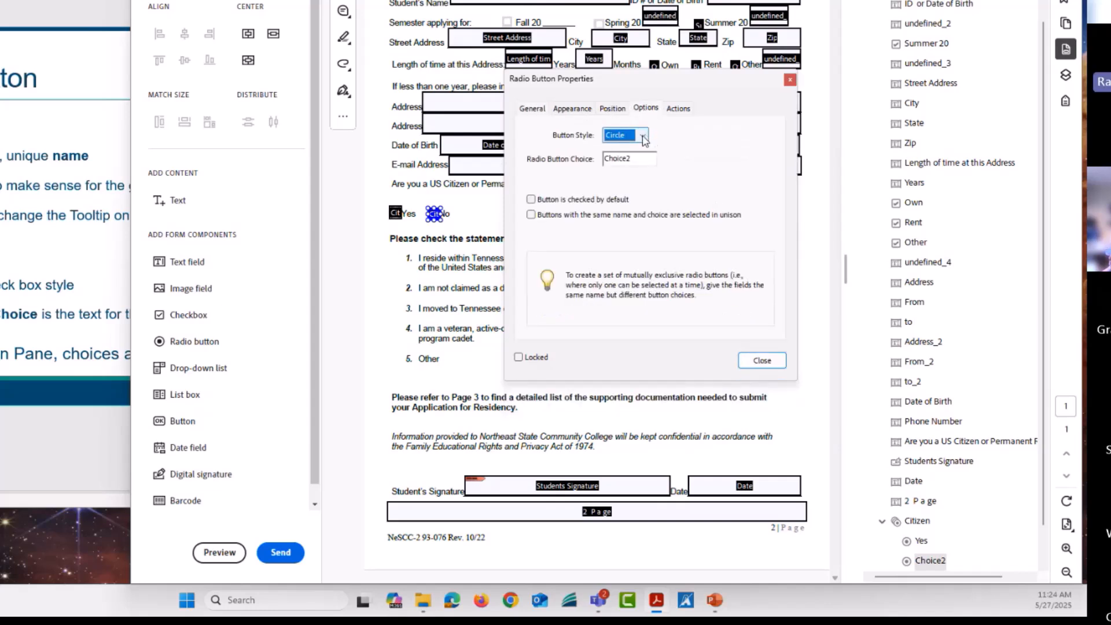
click(644, 137)
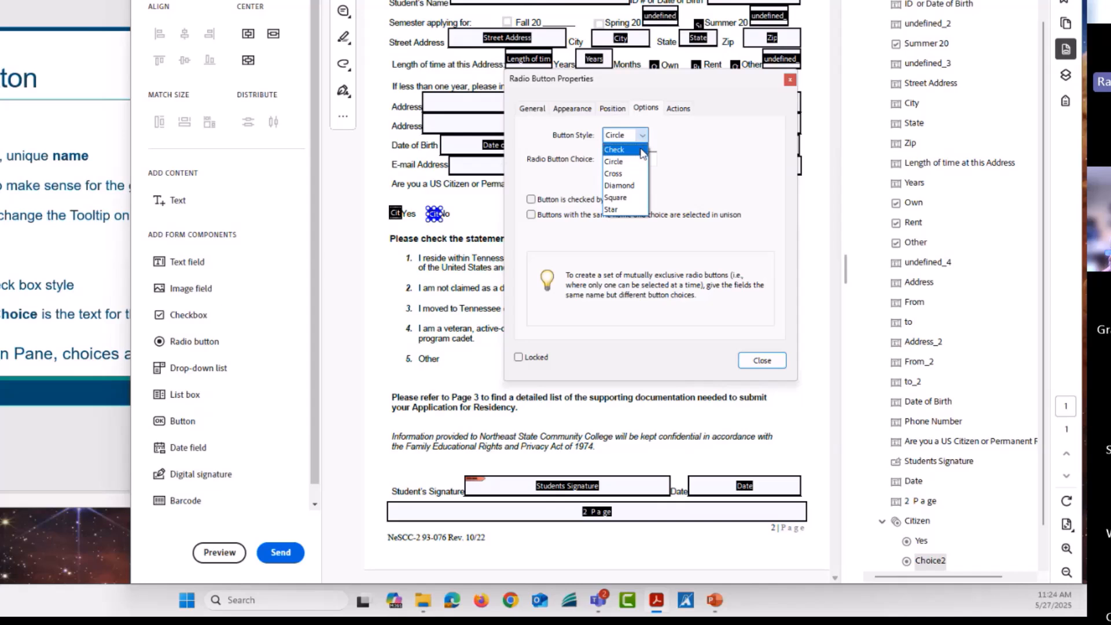
click(642, 161)
double_click(641, 159)
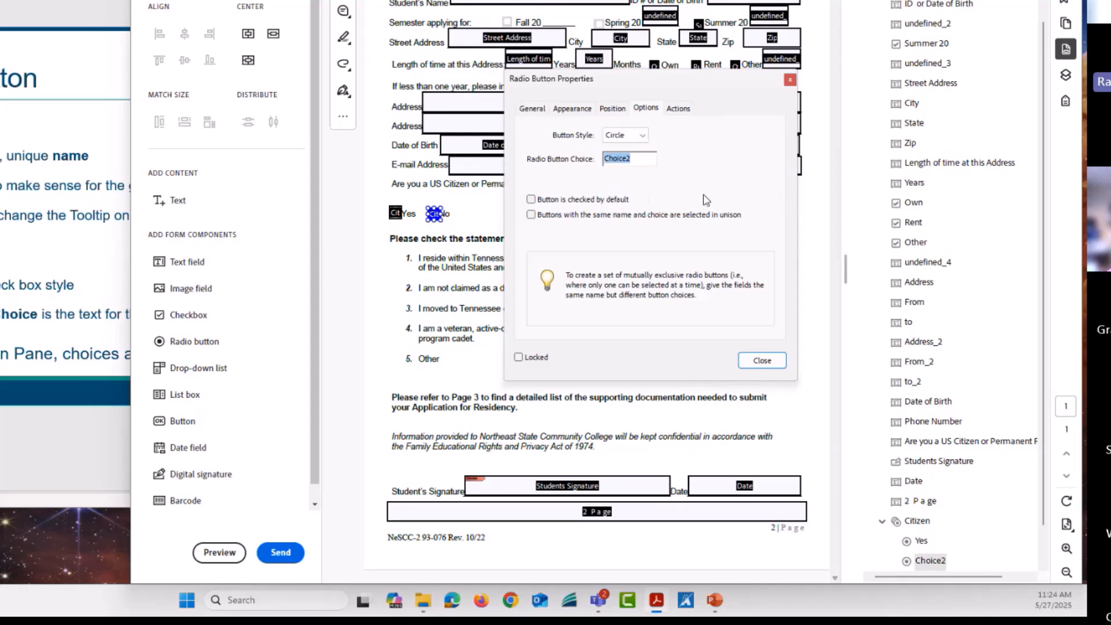
text(No)
click(763, 360)
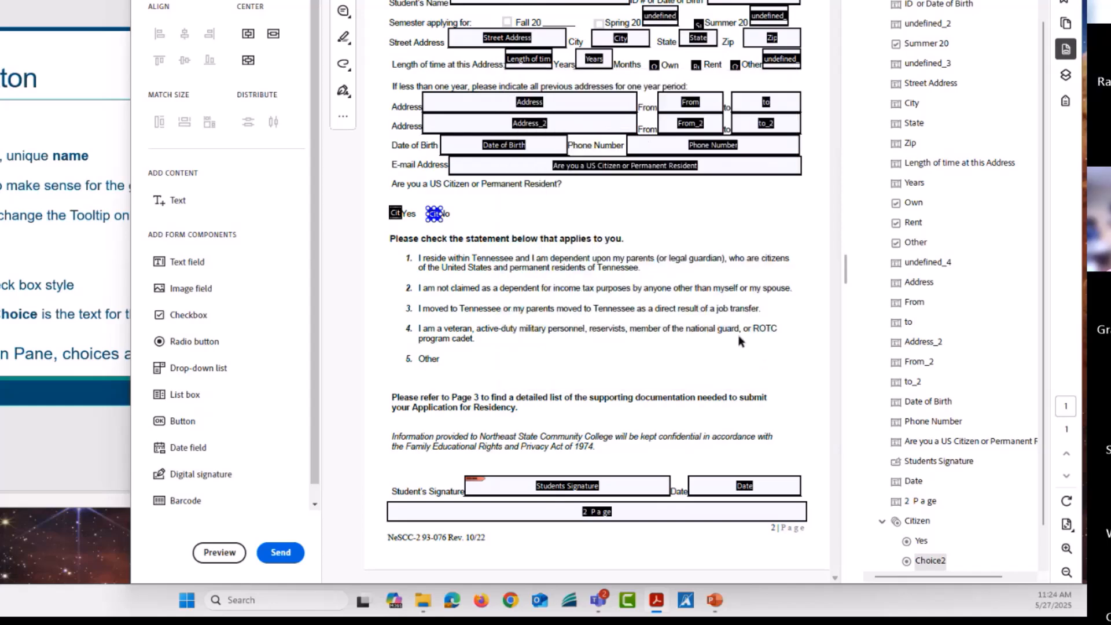
Switch to the PowerPoint presentation, advance it to the drop-down list slide, and return to the form in Acrobat
click(88, 421)
click(736, 392)
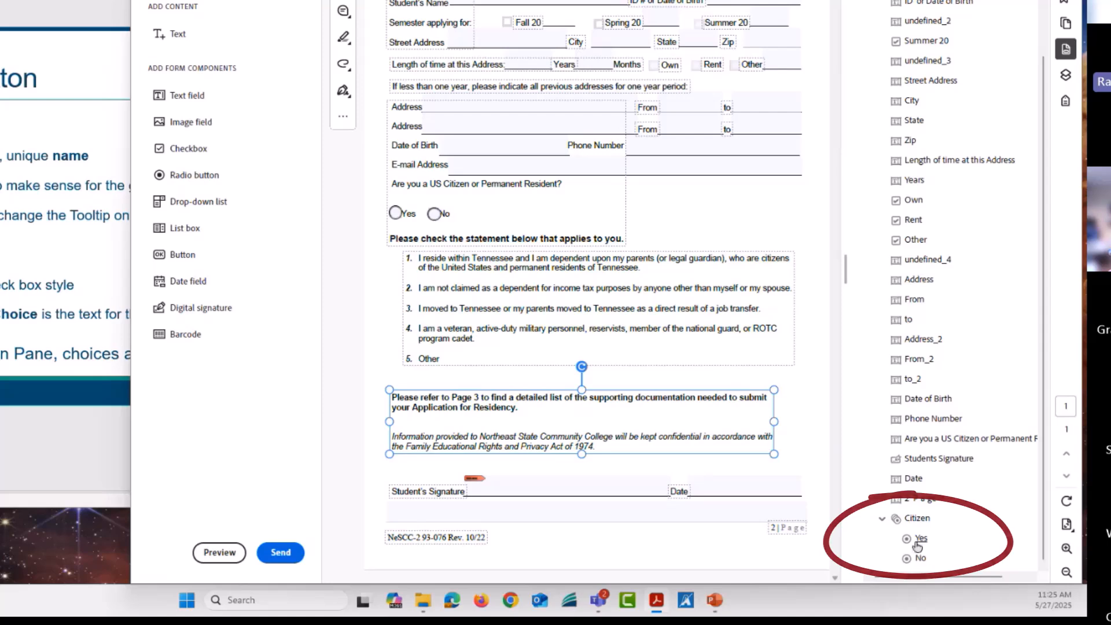
click(47, 415)
scroll(58, 411, down, 1)
click(801, 445)
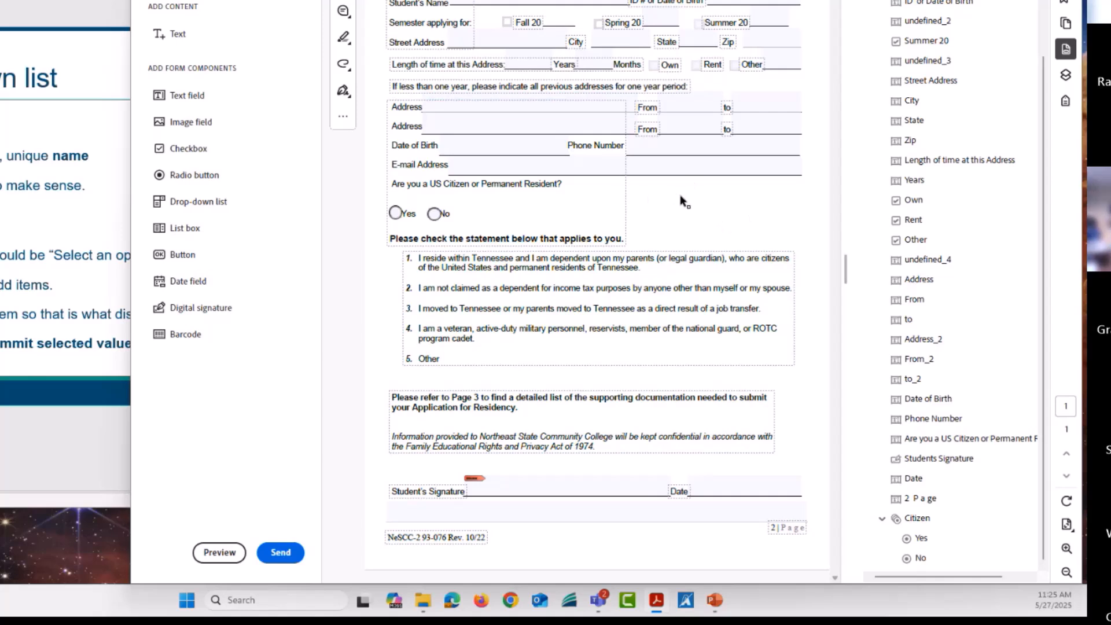
Replace the Years text field in front of the Months label with a drop-down list
click(586, 63)
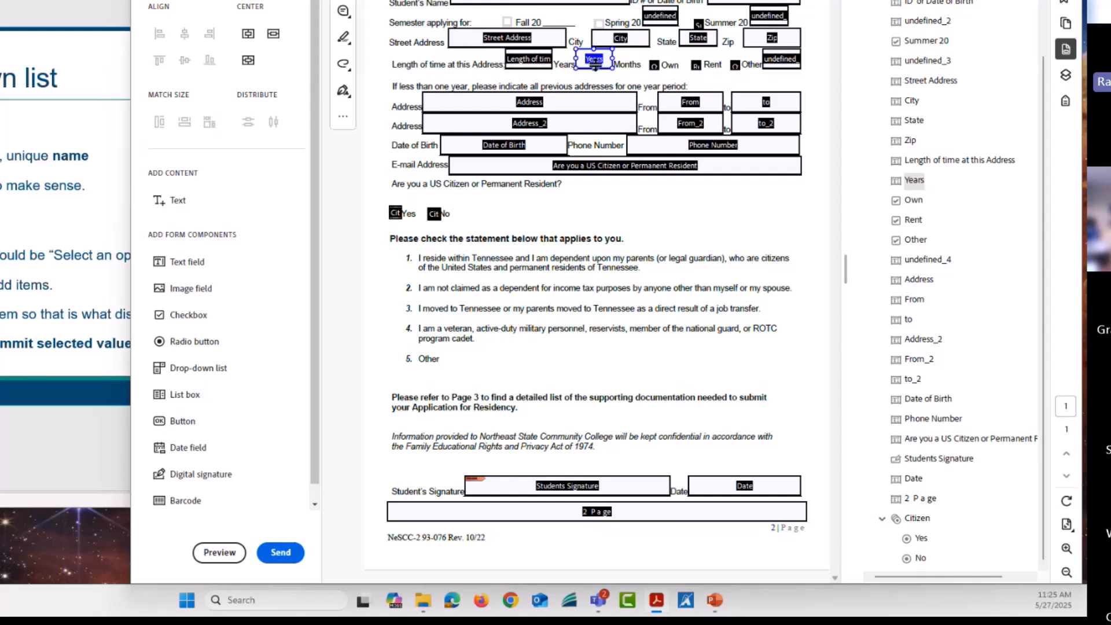
key(Delete)
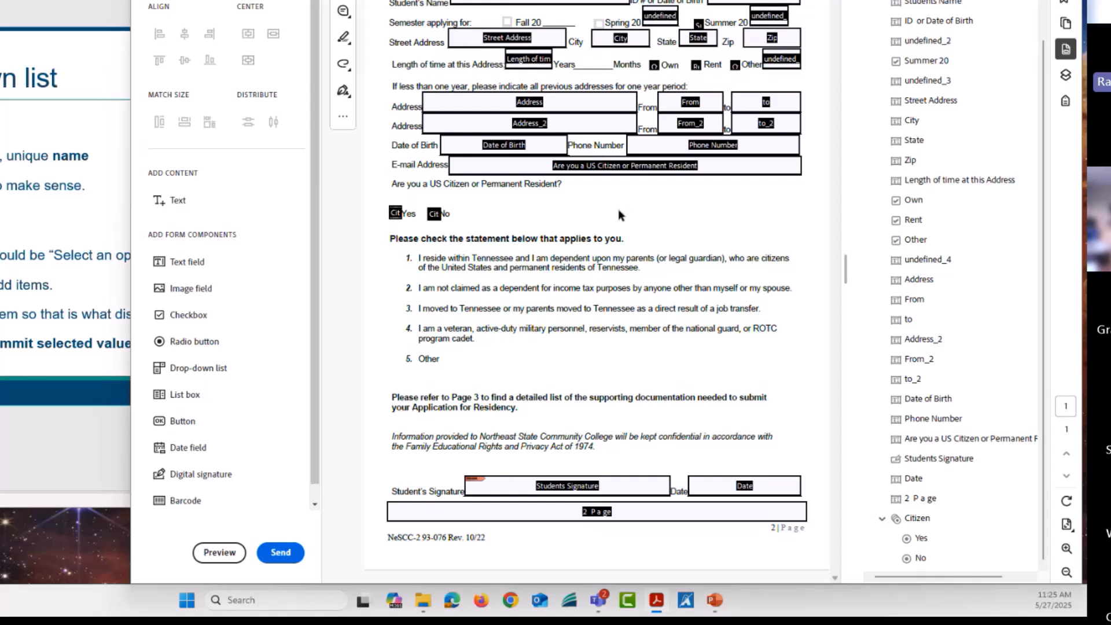
click(208, 370)
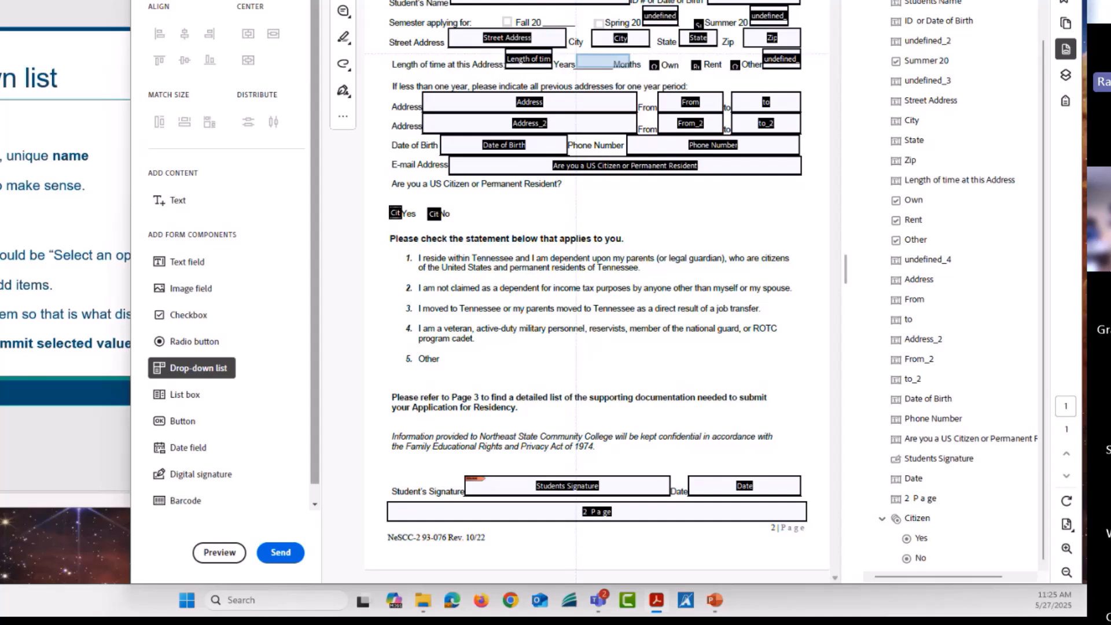
click(603, 62)
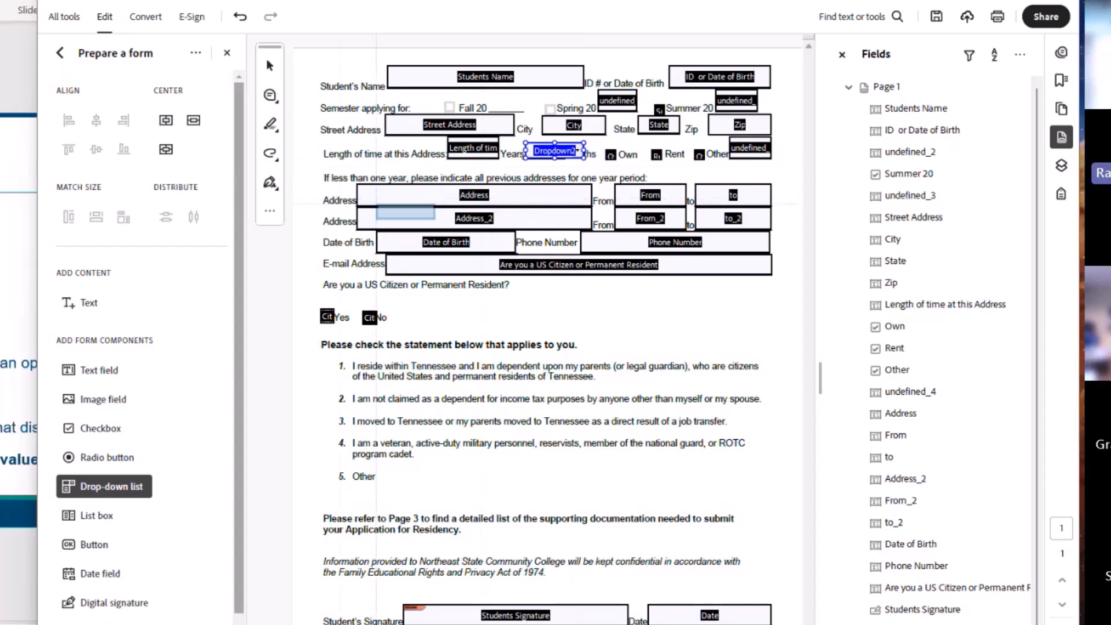
Narrow the new drop-down list so that it fits between the Years and Months labels
click(270, 65)
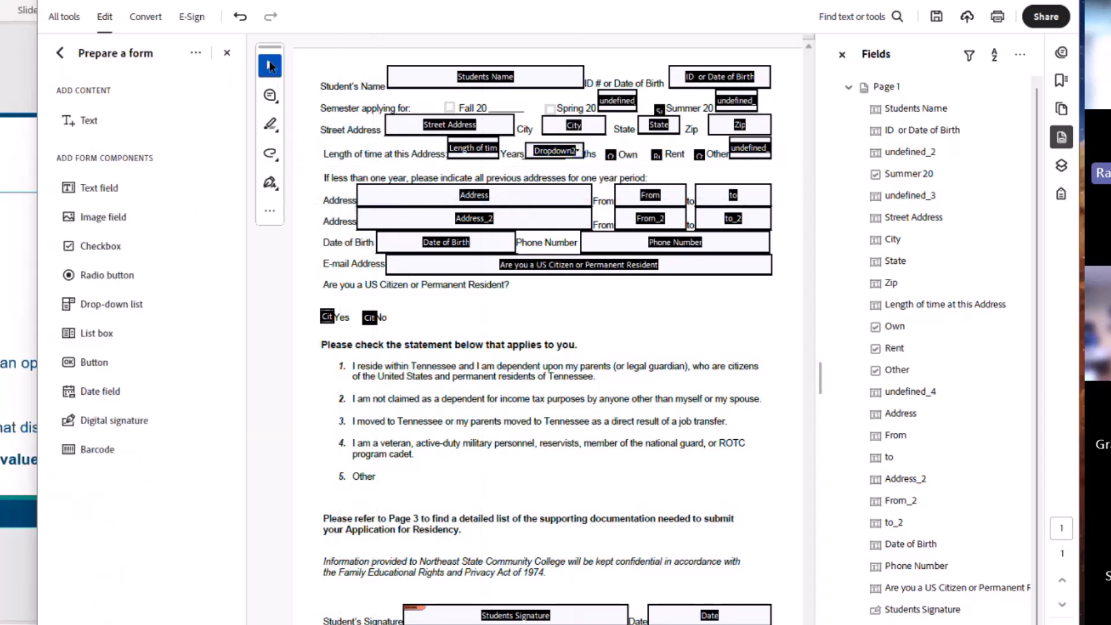
click(573, 150)
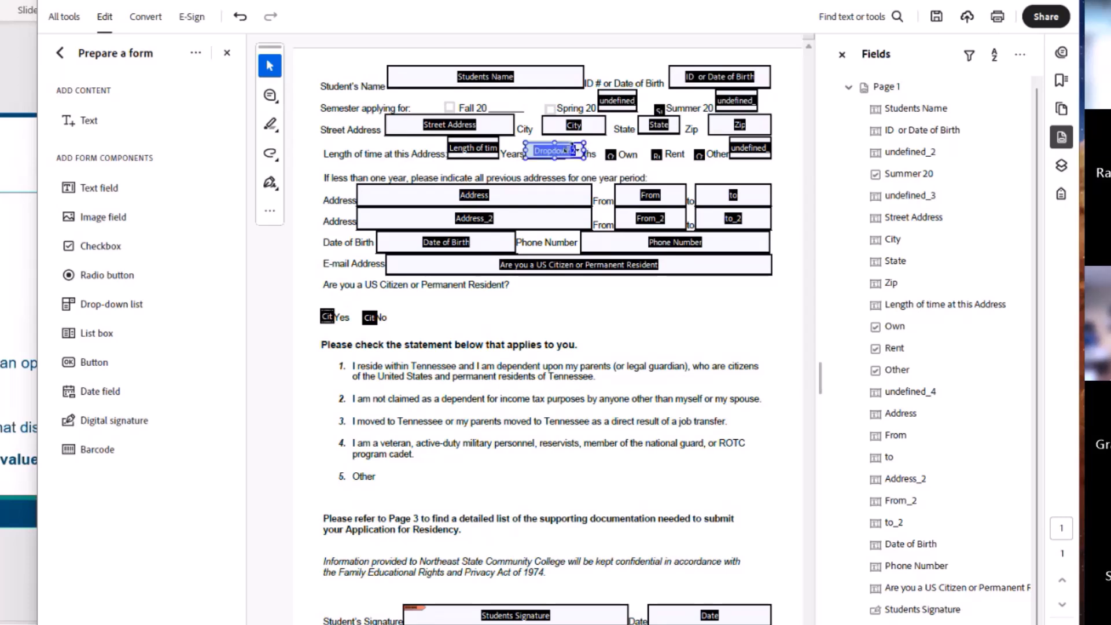
drag(584, 150, 571, 149)
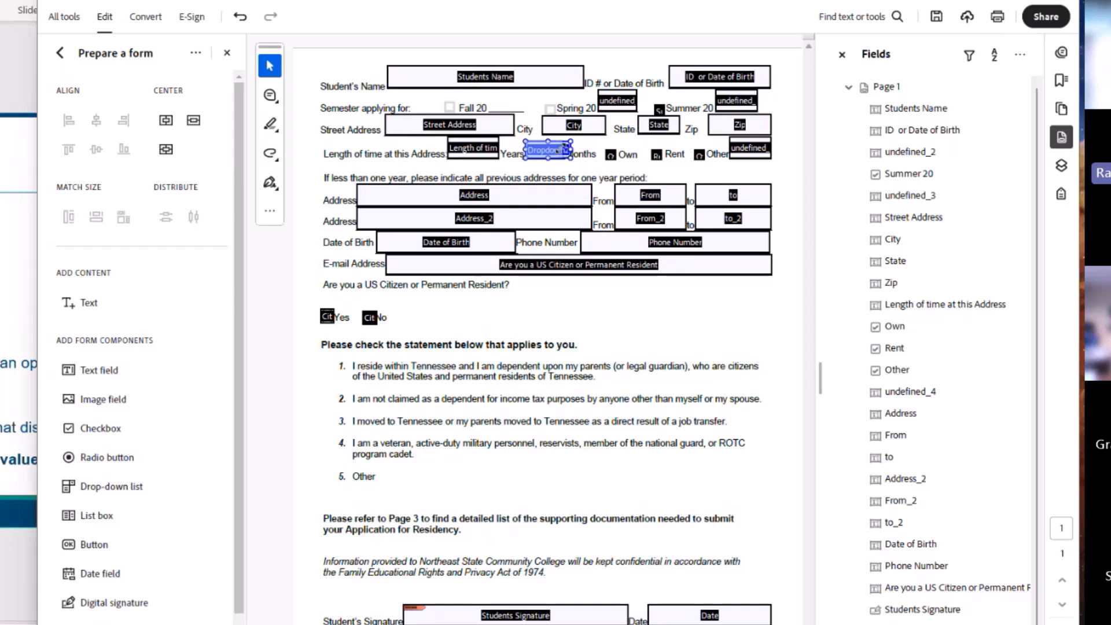
drag(559, 149, 560, 150)
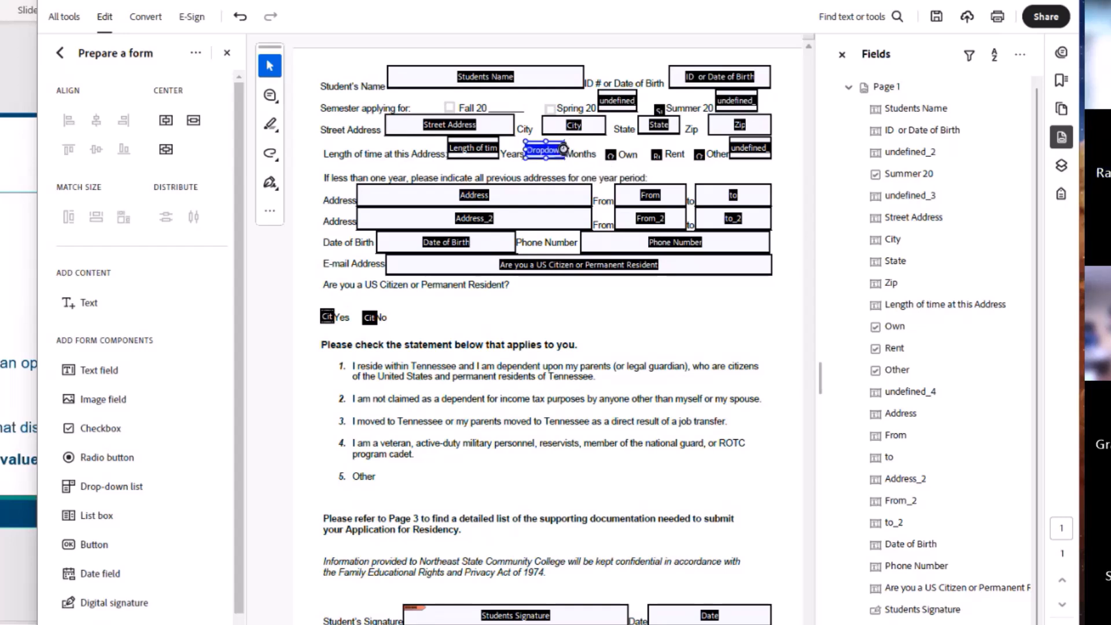
Name the new drop-down list Months and set its tooltip to "Number of months at this adress"
double_click(549, 151)
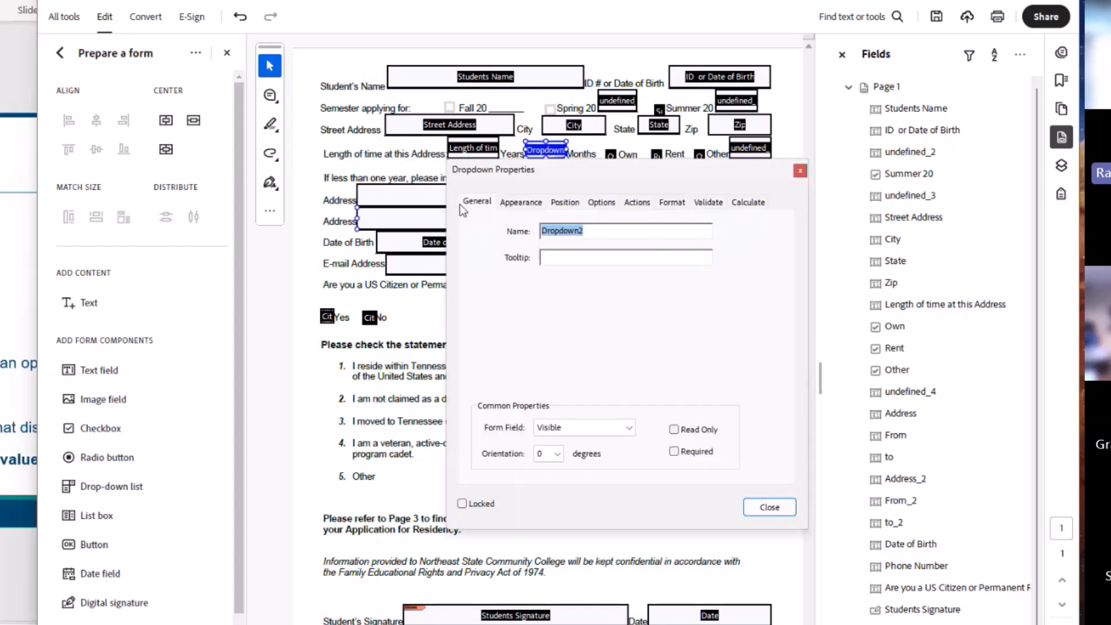
click(600, 232)
drag(600, 232, 539, 233)
text(Months)
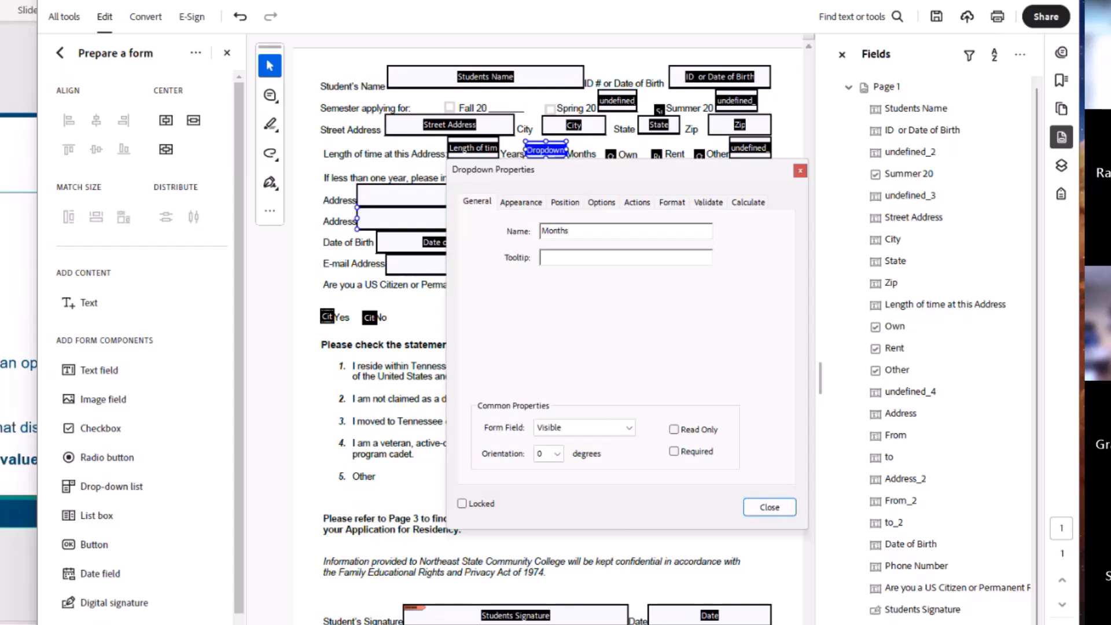
click(591, 257)
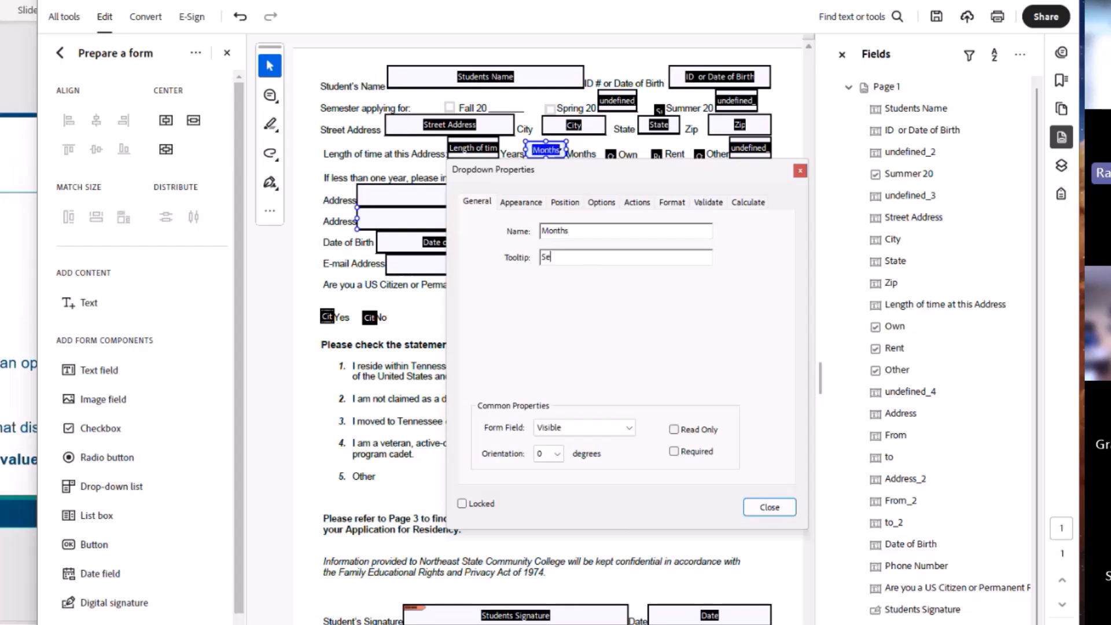
text(Number )
text(of months at this adress)
Add "Select an option" as the first item of the Months drop-down list
click(602, 202)
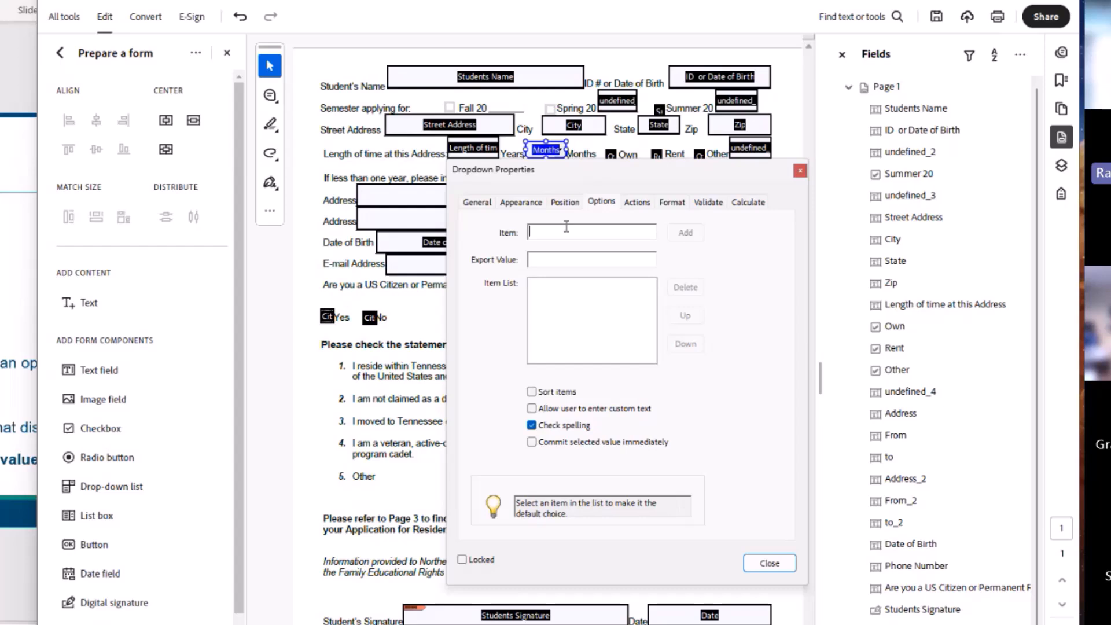
text(Select an option)
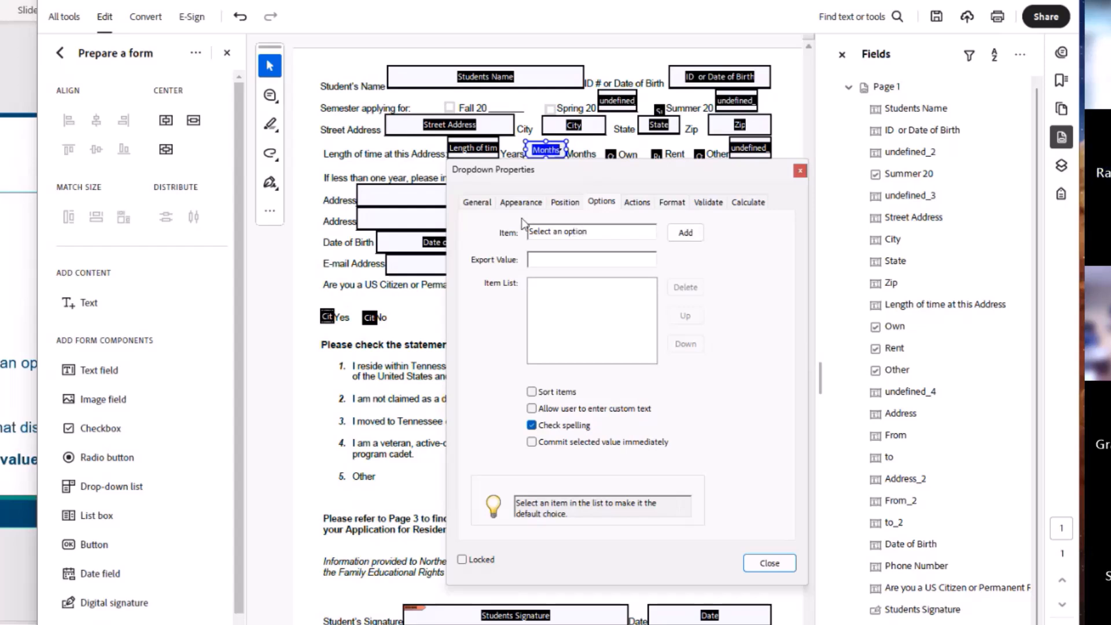
click(679, 232)
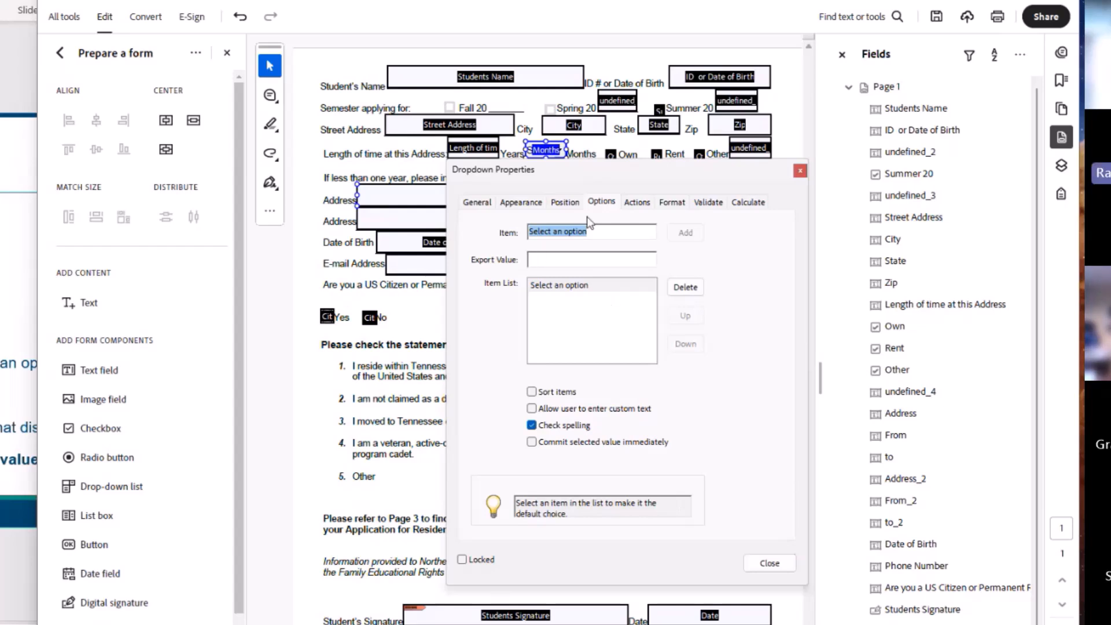
Add the items 1, 2, 33, 3 and 4 to the Months drop-down list
click(609, 230)
key(ctrl+a)
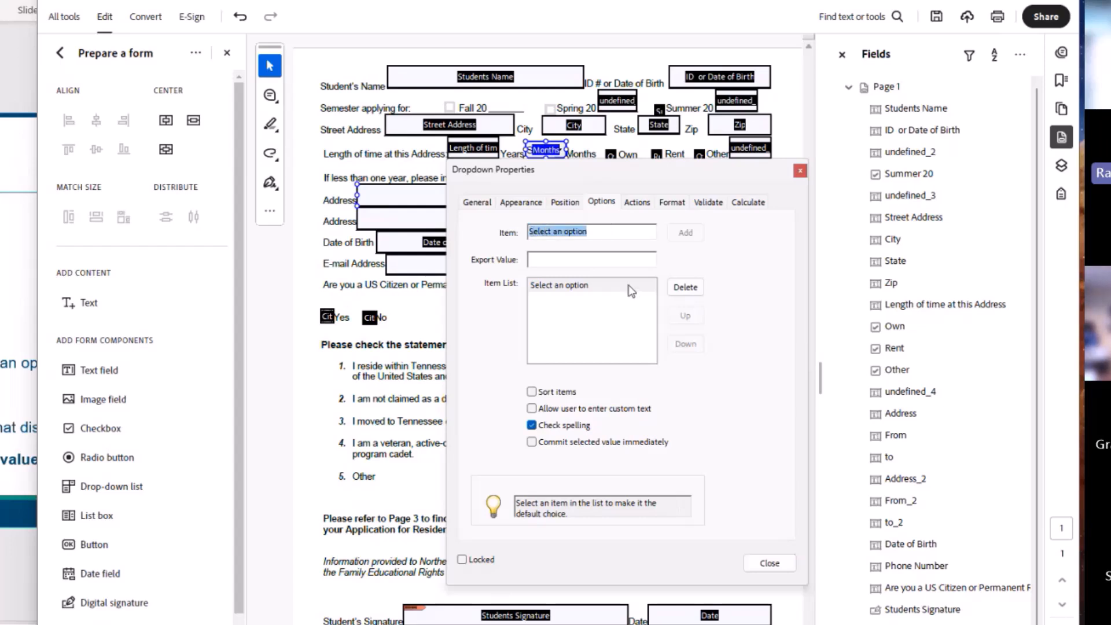
text(1)
click(685, 233)
text(2)
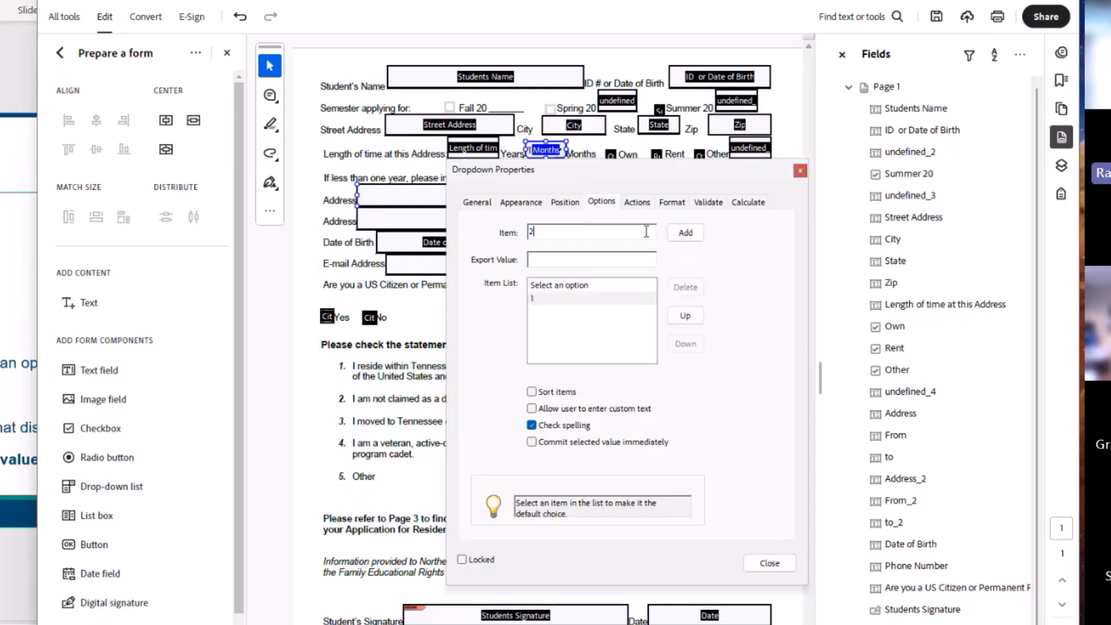
click(686, 232)
text(33)
click(692, 238)
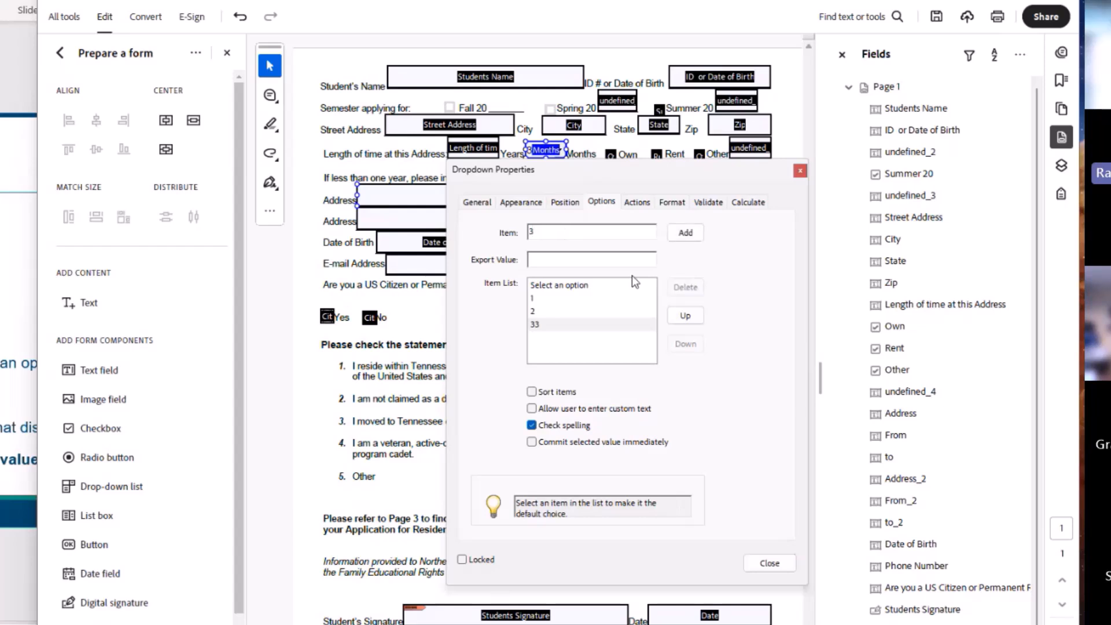
key(BackSpace)
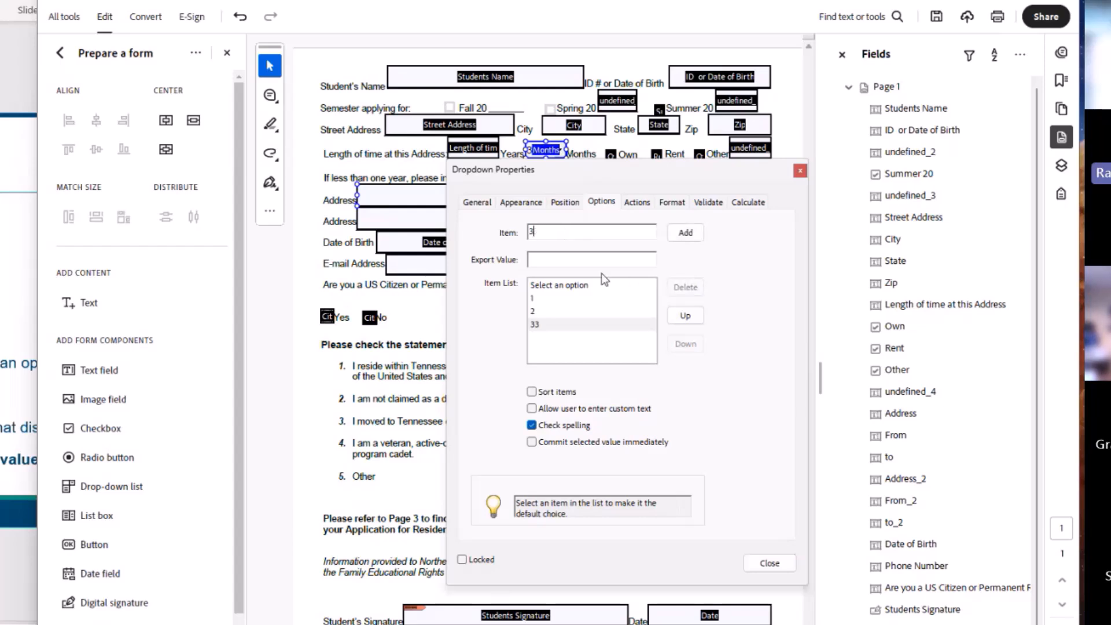
click(692, 233)
text(4)
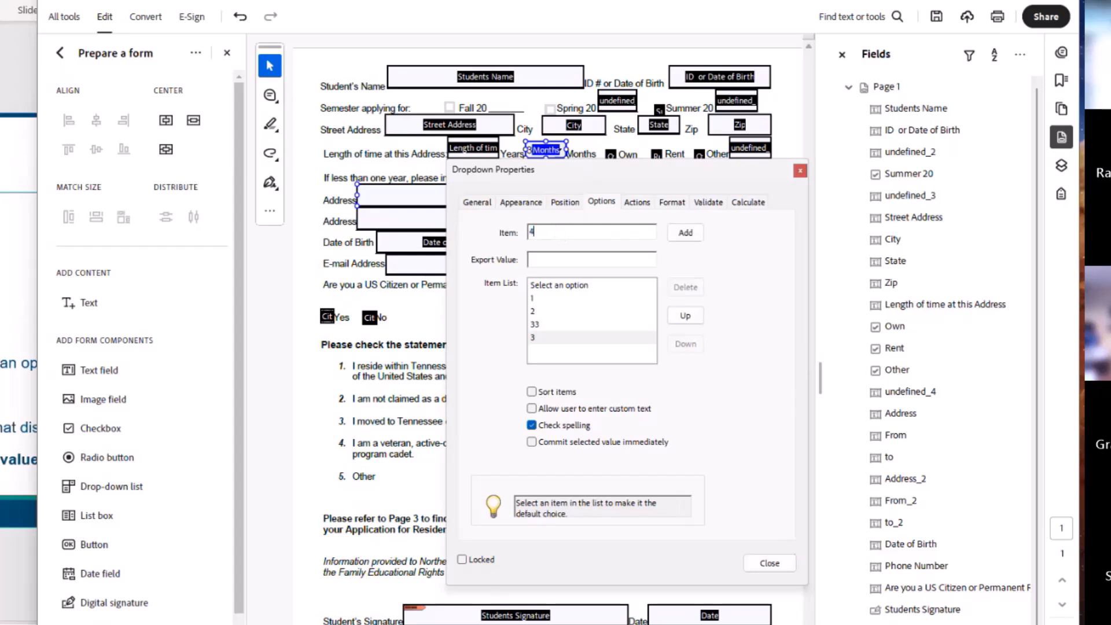
key(Return)
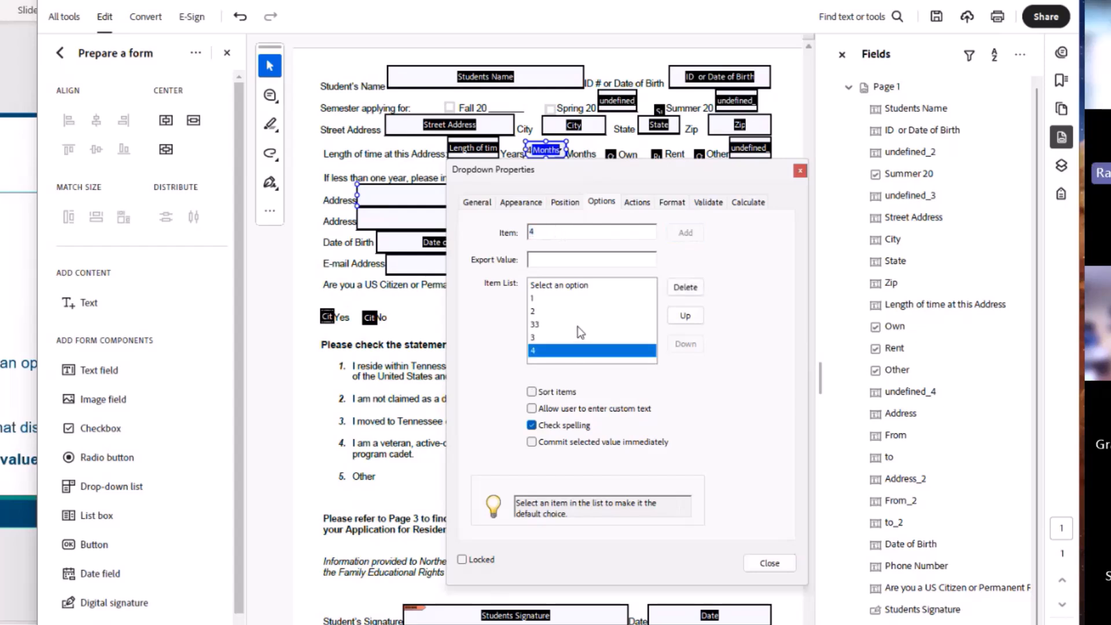
Delete the mistaken item 33 from the Months drop-down list
click(576, 325)
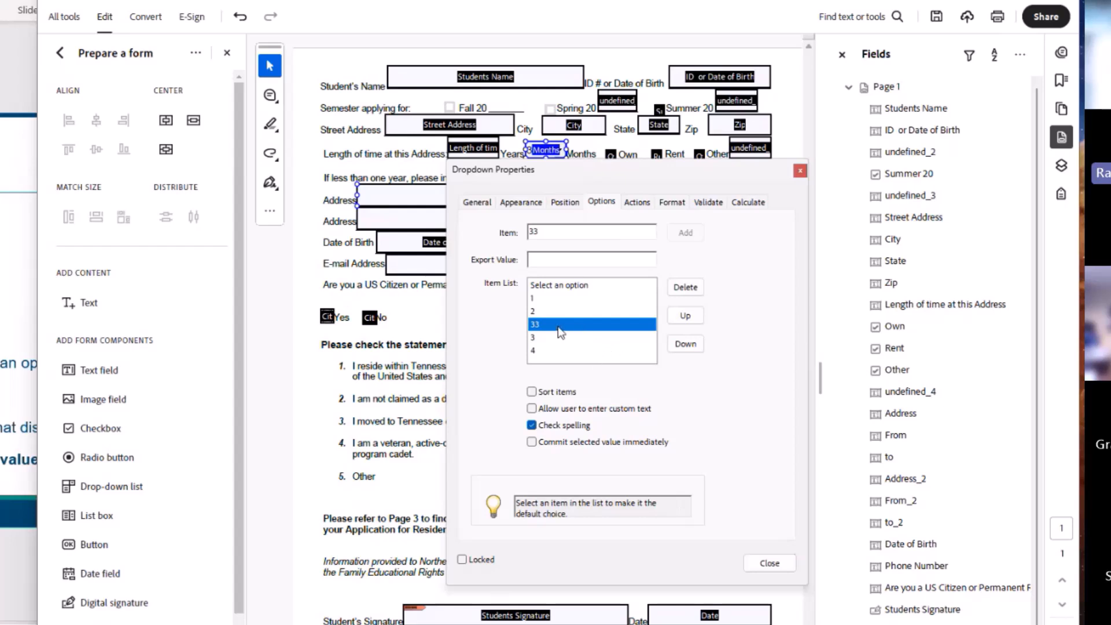
click(685, 287)
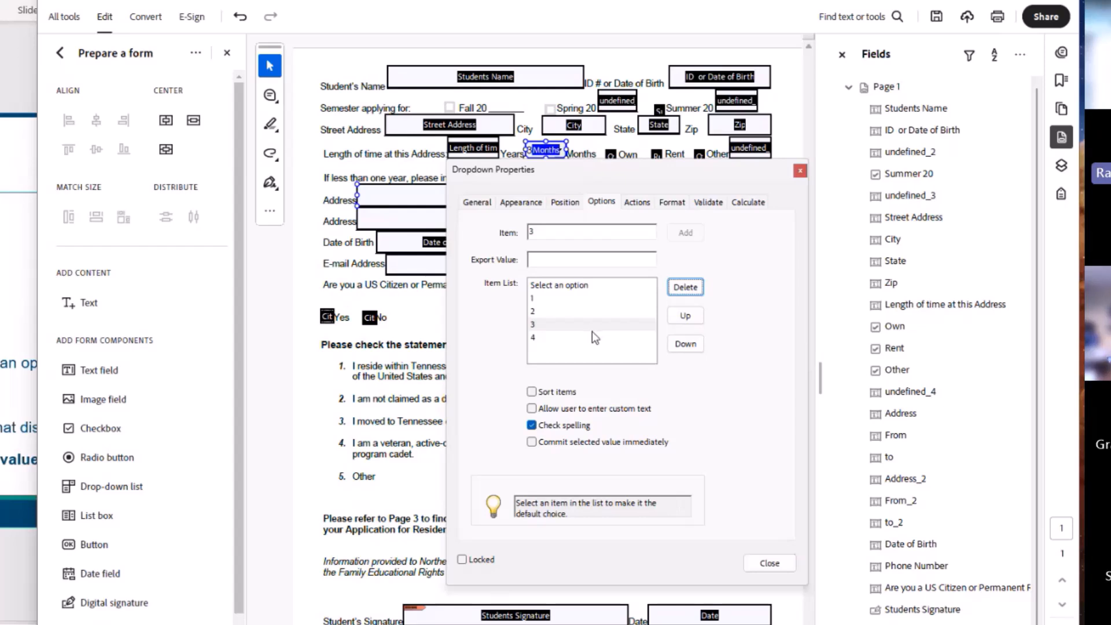
Make "Select an option" the default choice of the Months drop-down list and turn off its spell checking
click(600, 285)
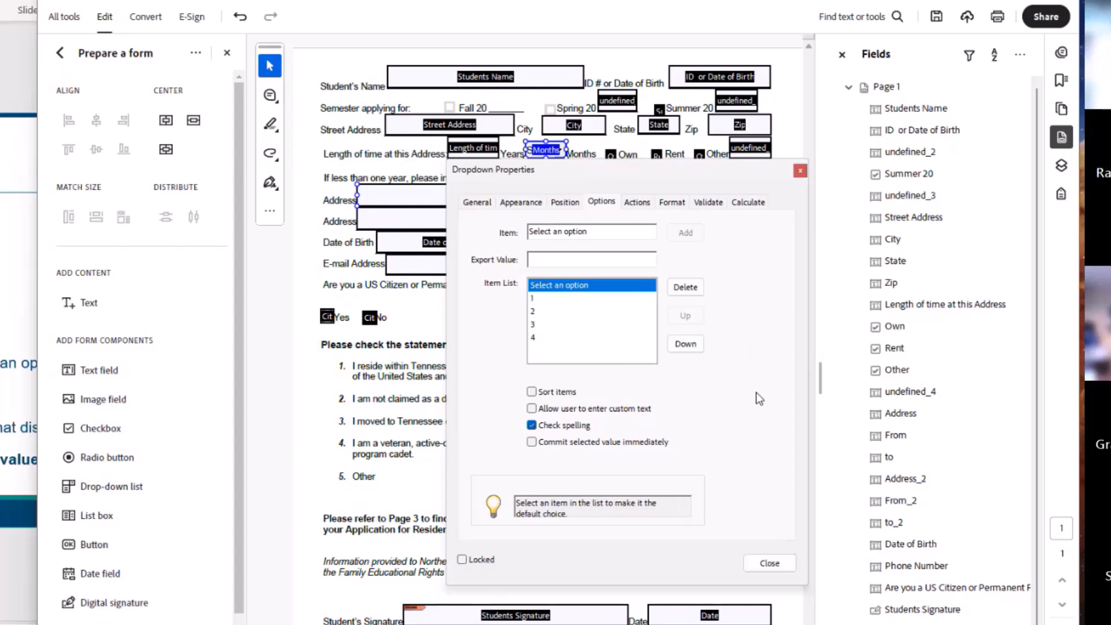
click(530, 426)
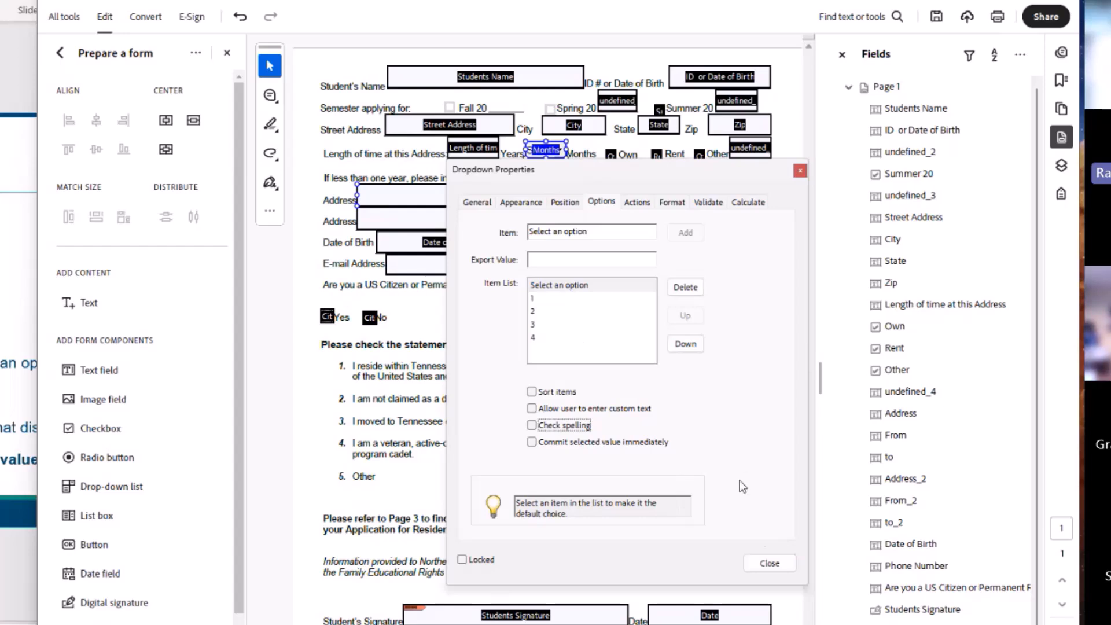
click(770, 563)
Switch to PowerPoint to check the drop-down list guidance on the slide and return to the form
click(26, 315)
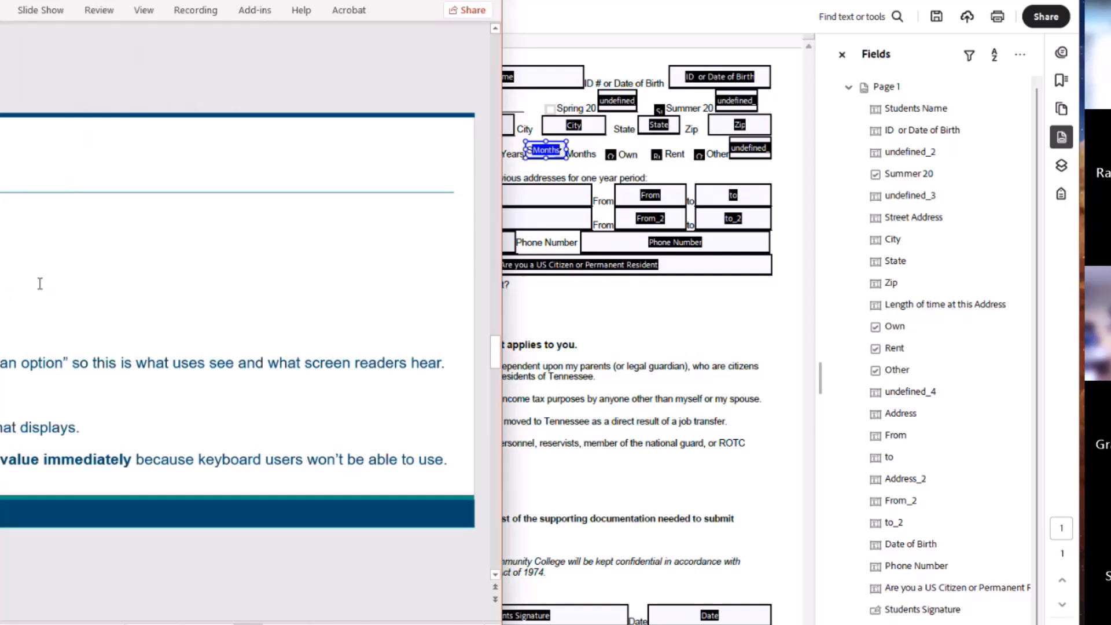
click(604, 340)
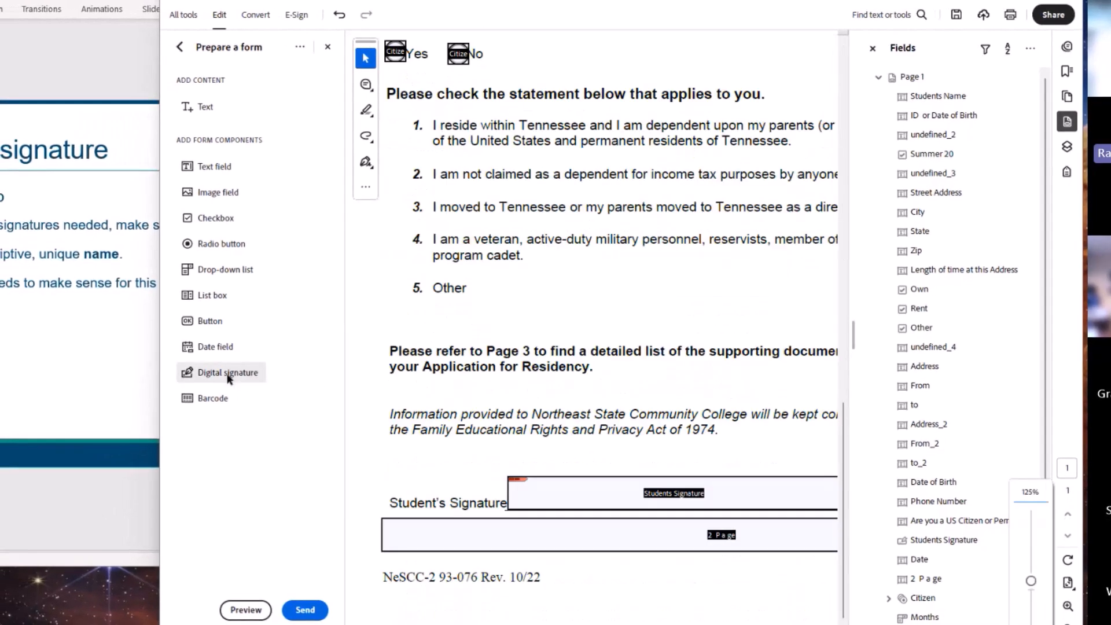
Widen the form window and review the name and tooltip in the Students Signature field's properties
drag(159, 374, 61, 374)
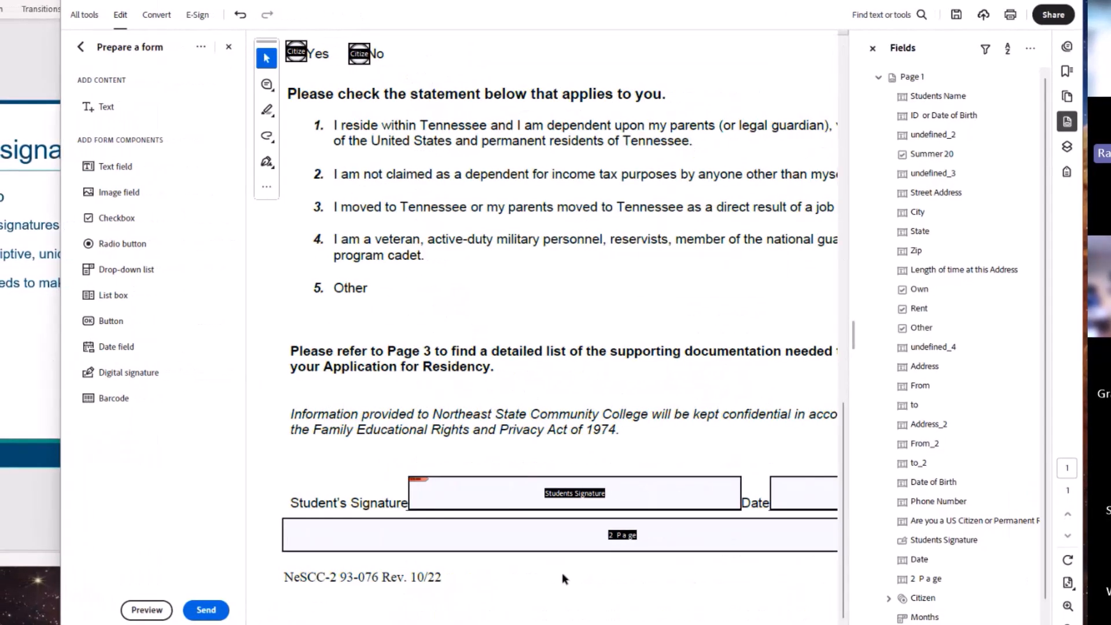
click(503, 500)
double_click(519, 490)
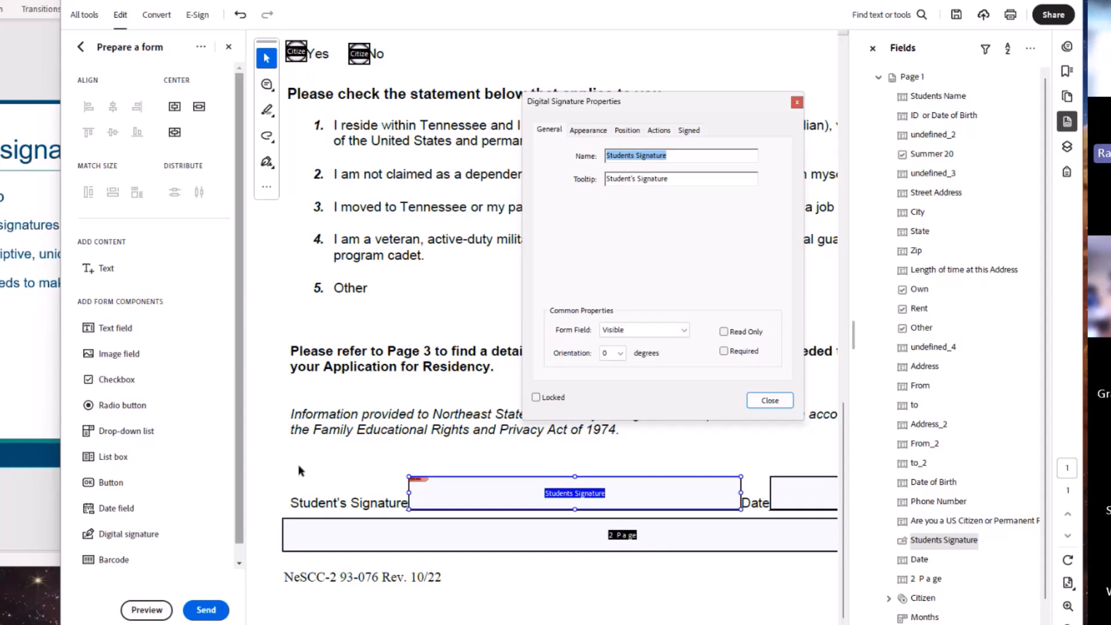
key(Tab)
click(629, 182)
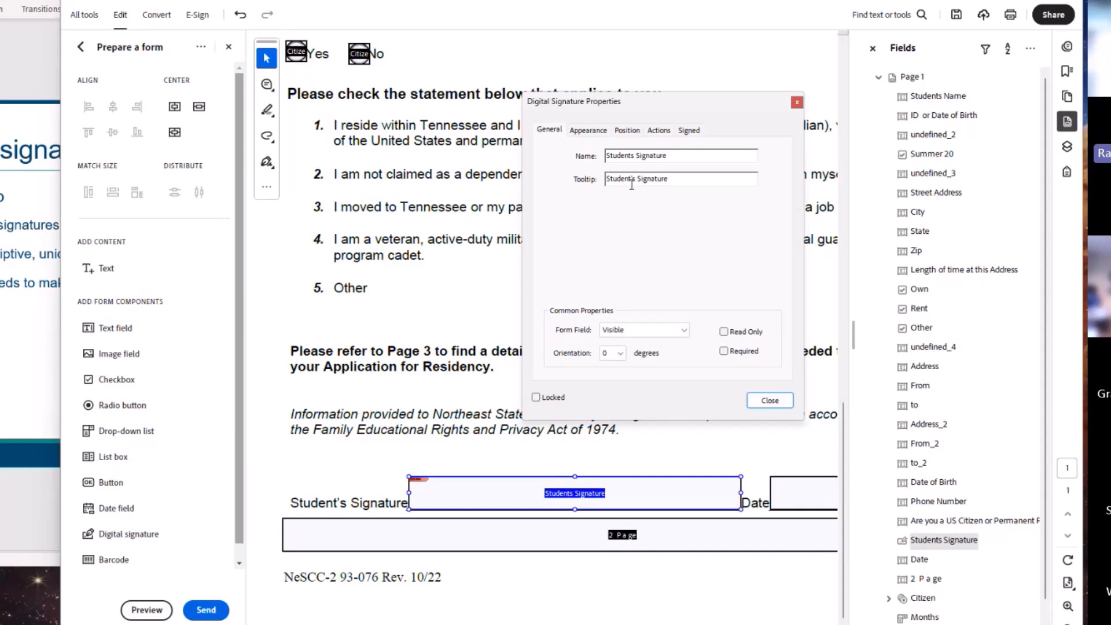
click(612, 178)
Review the appearance, position, actions and signed settings of the Students Signature field
click(606, 135)
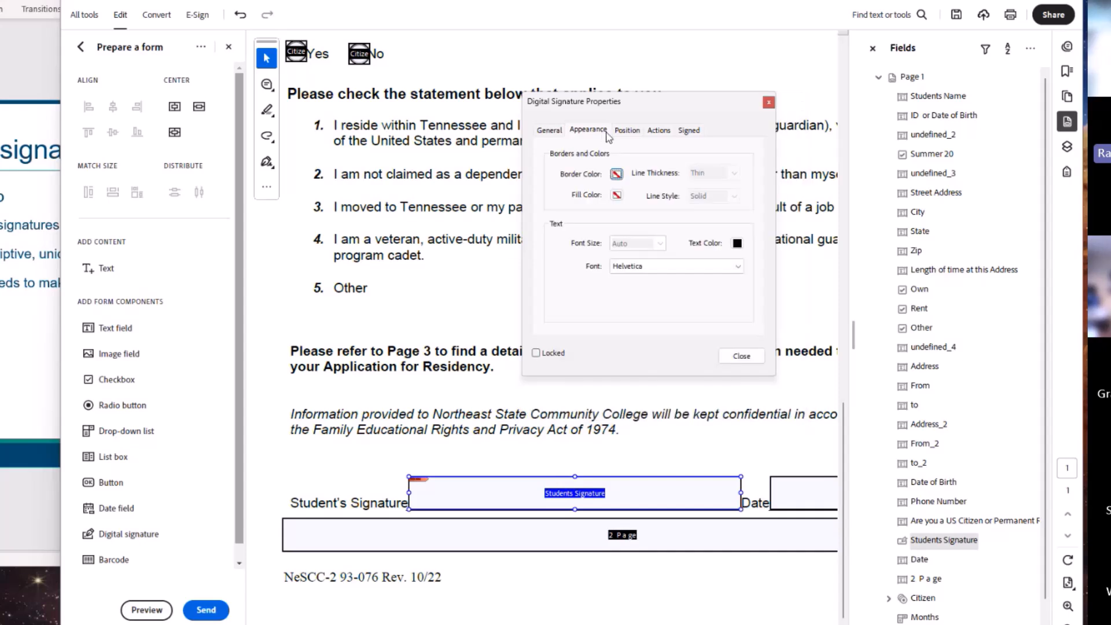
click(628, 132)
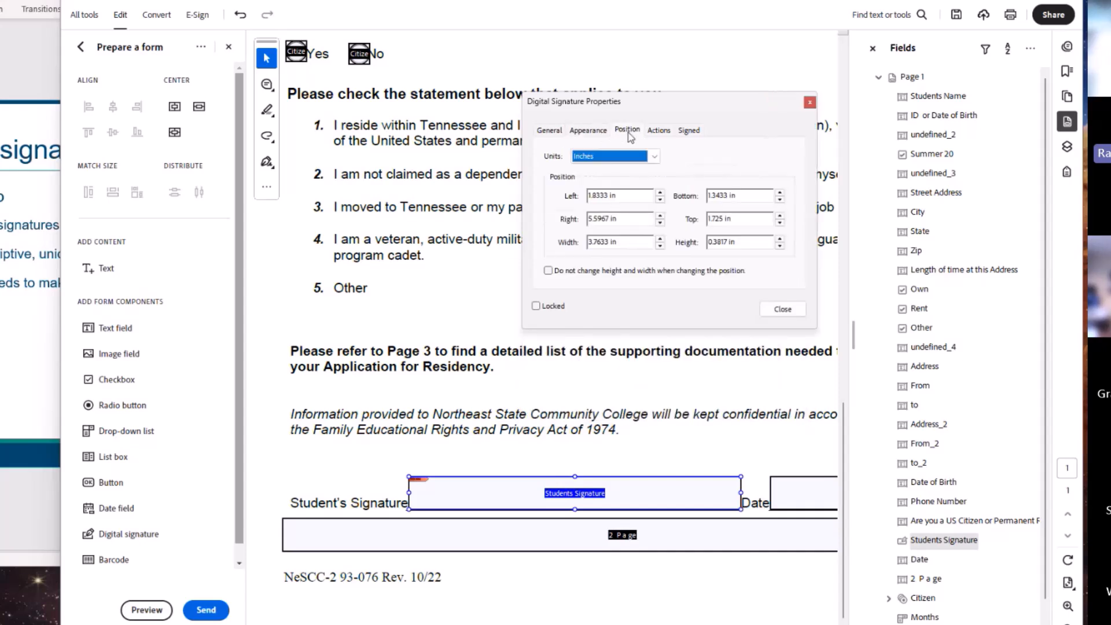
click(660, 132)
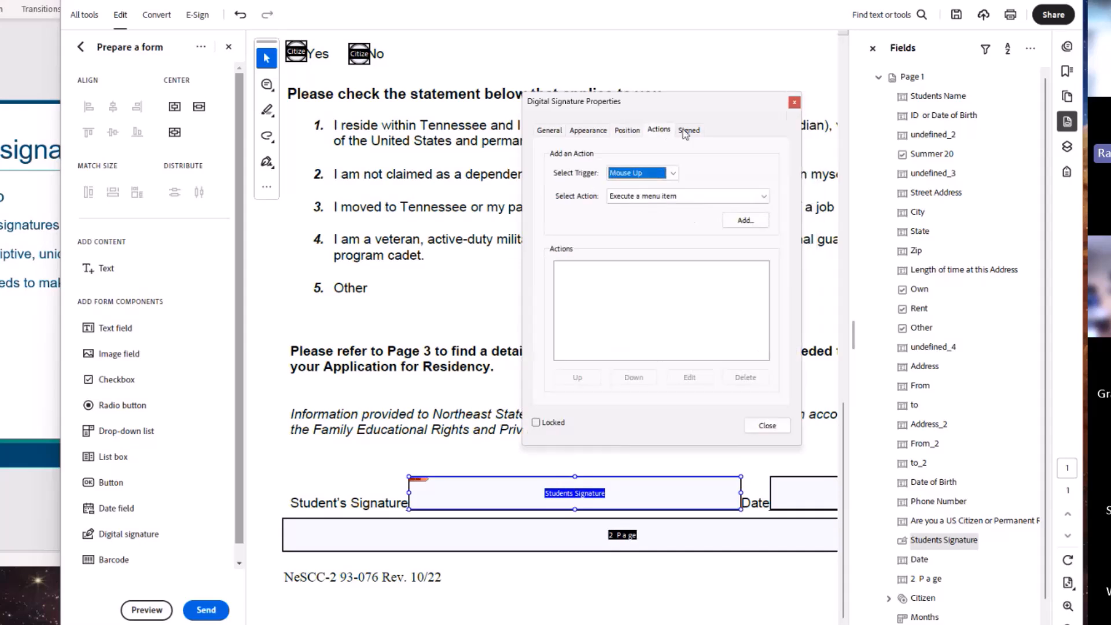
click(686, 131)
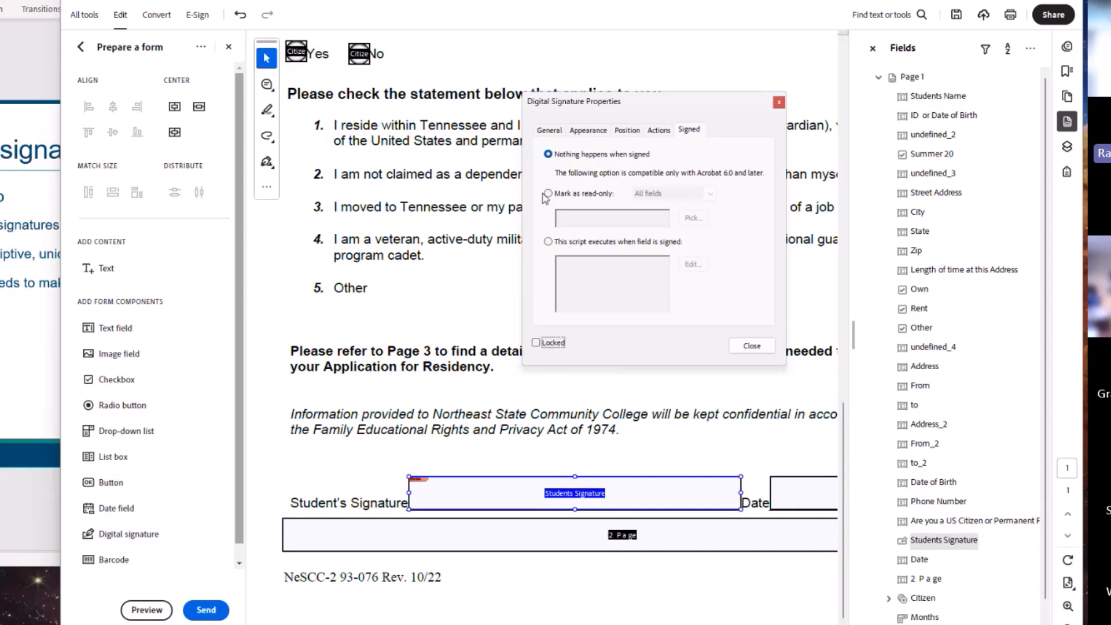
Try the signature field's "Mark as read-only" choices, restore "Nothing happens when signed" and close the properties
click(585, 194)
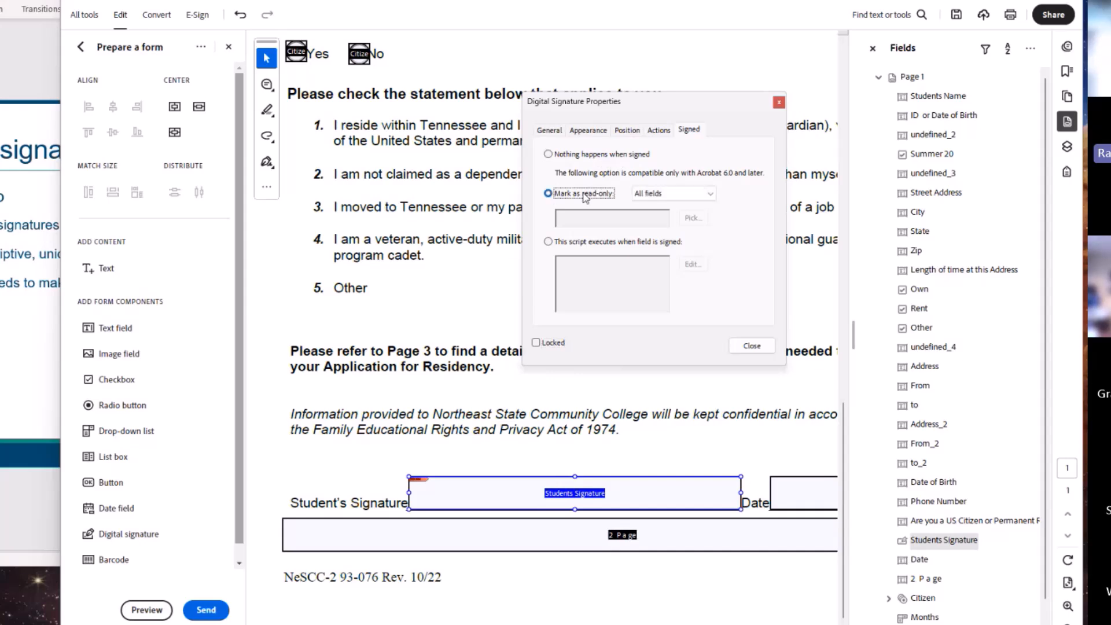
click(710, 194)
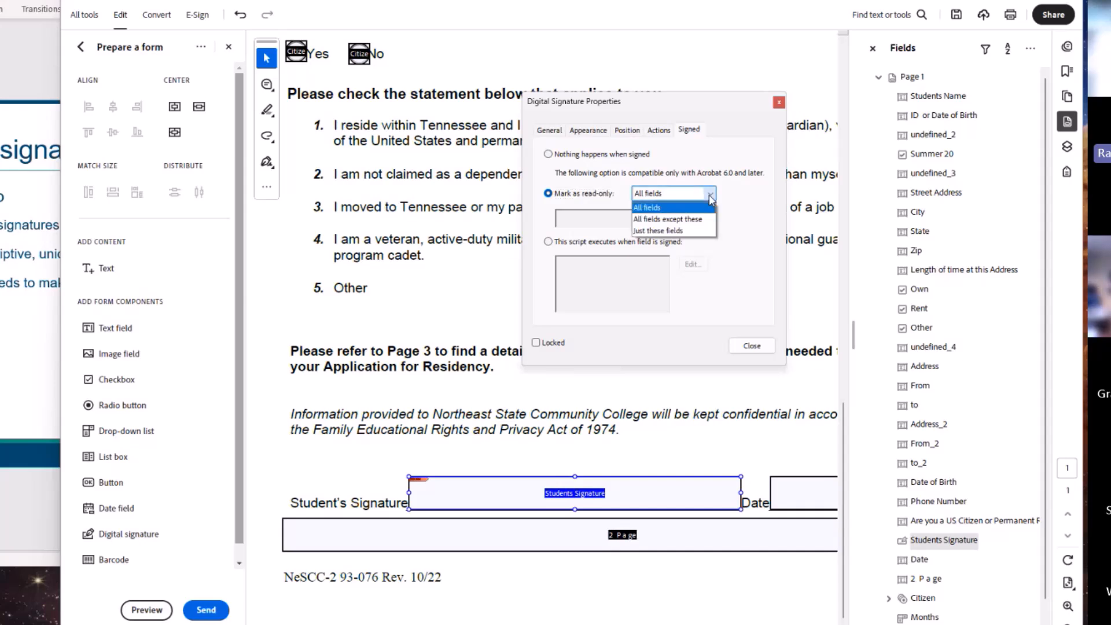
click(738, 197)
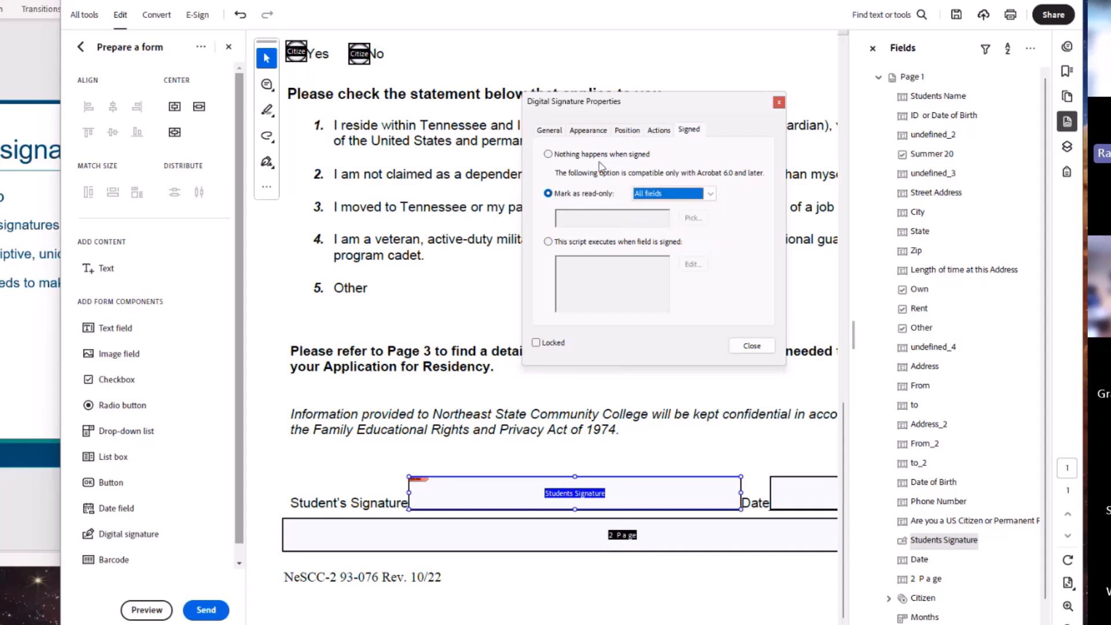
click(568, 156)
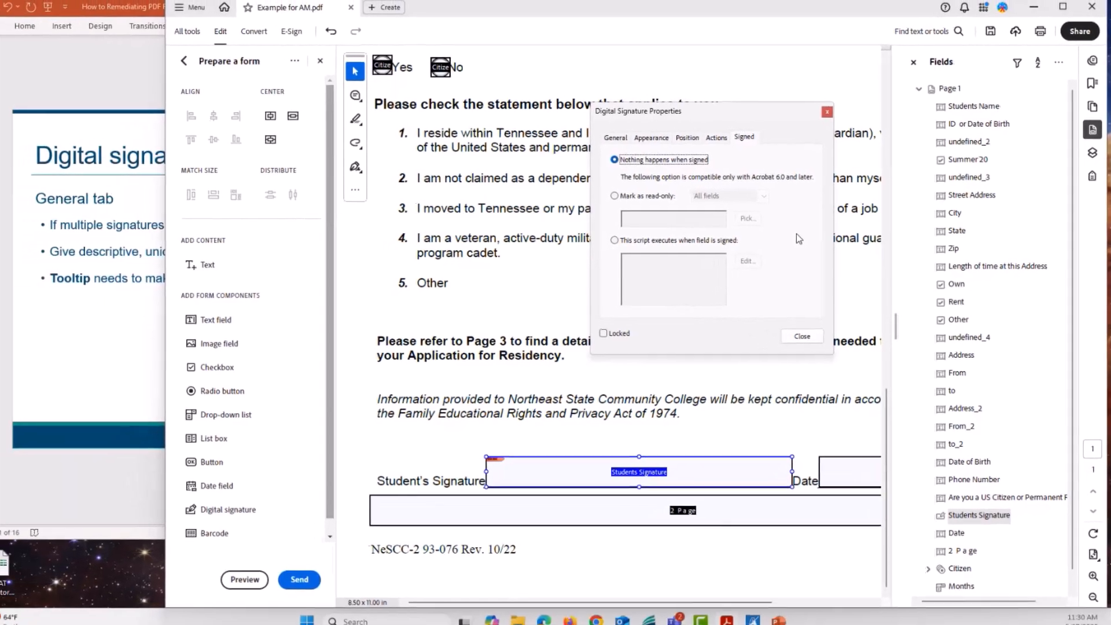
click(802, 337)
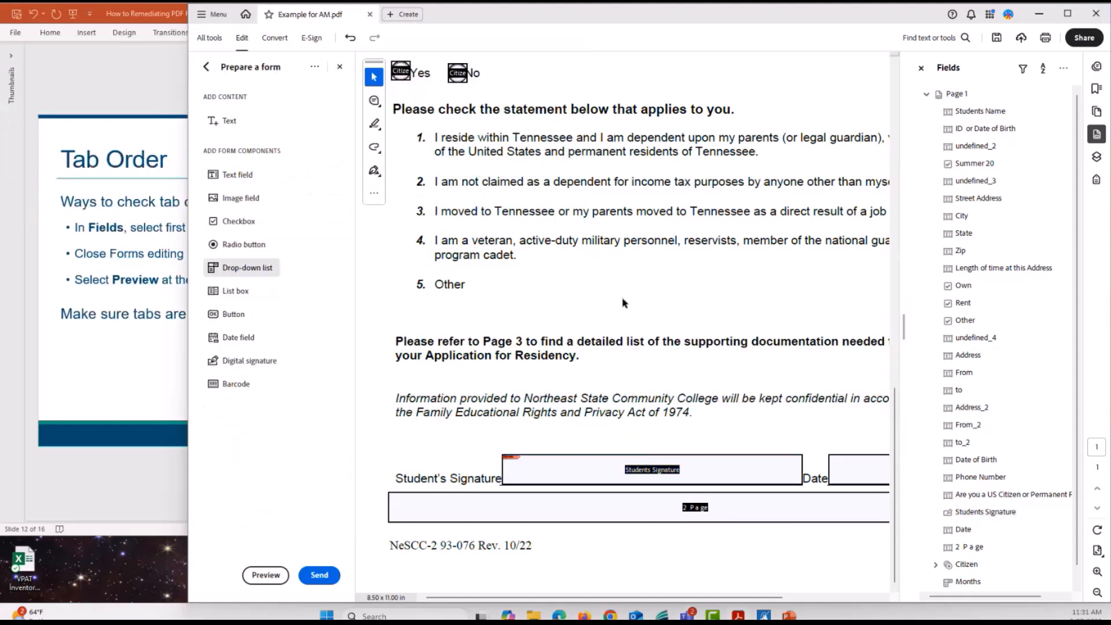
Check the tab order by stepping through the field list from Students Name to the Own checkbox
scroll(656, 364, up, 5)
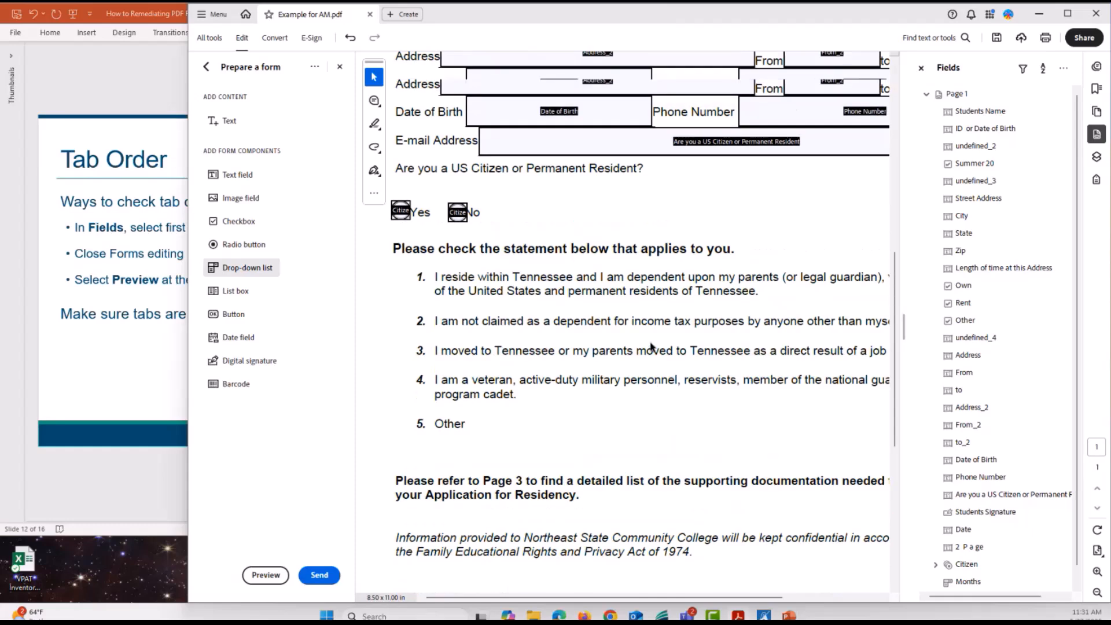
scroll(648, 336, up, 3)
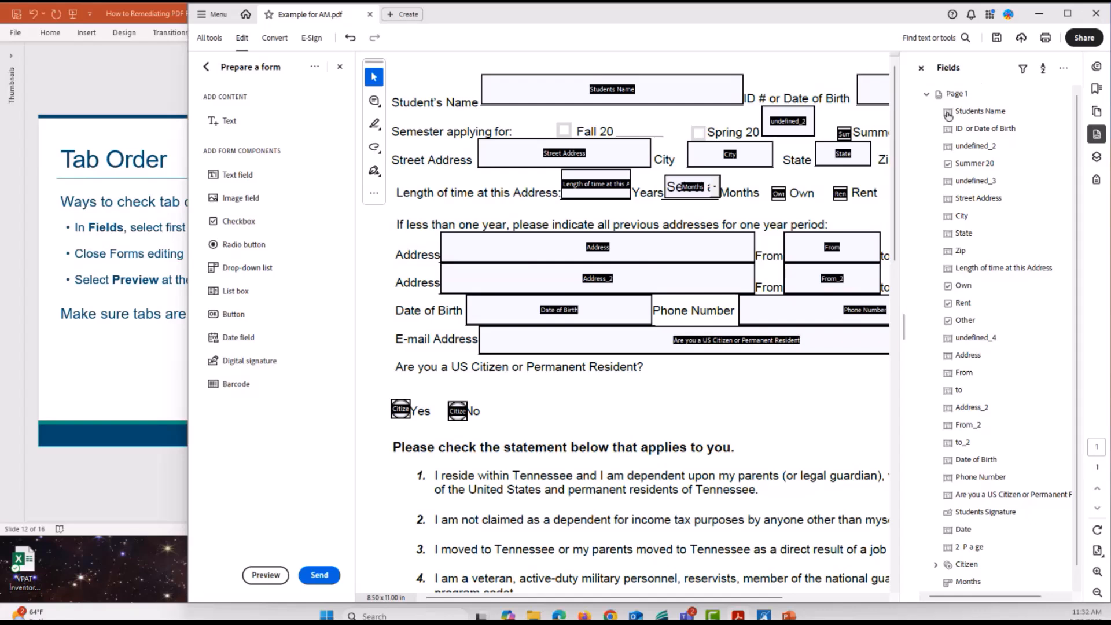
click(971, 113)
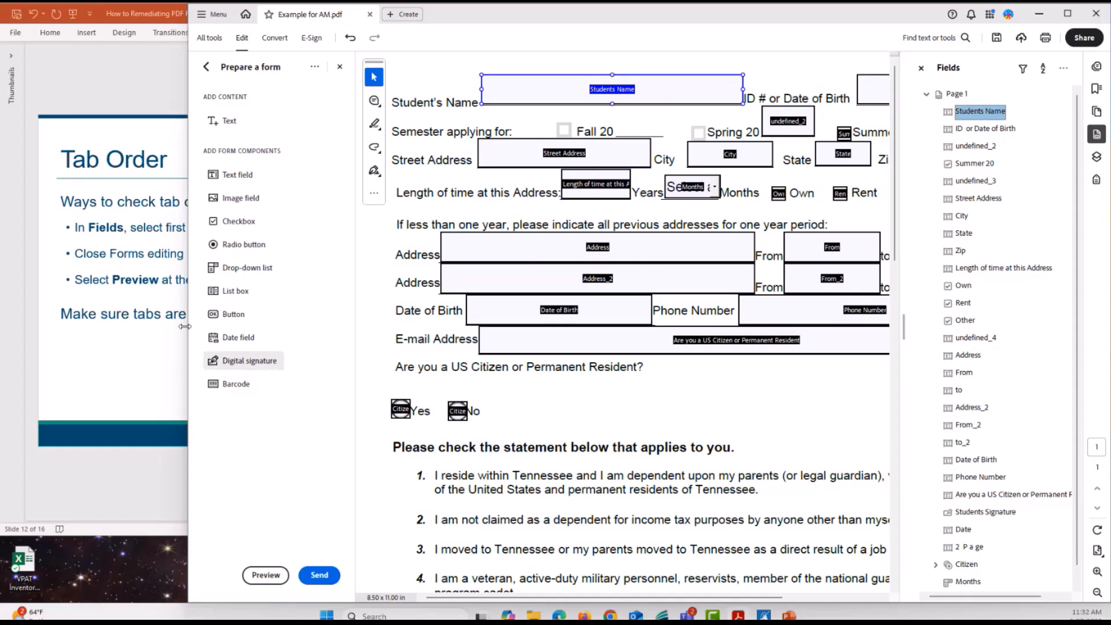
drag(185, 327, 46, 316)
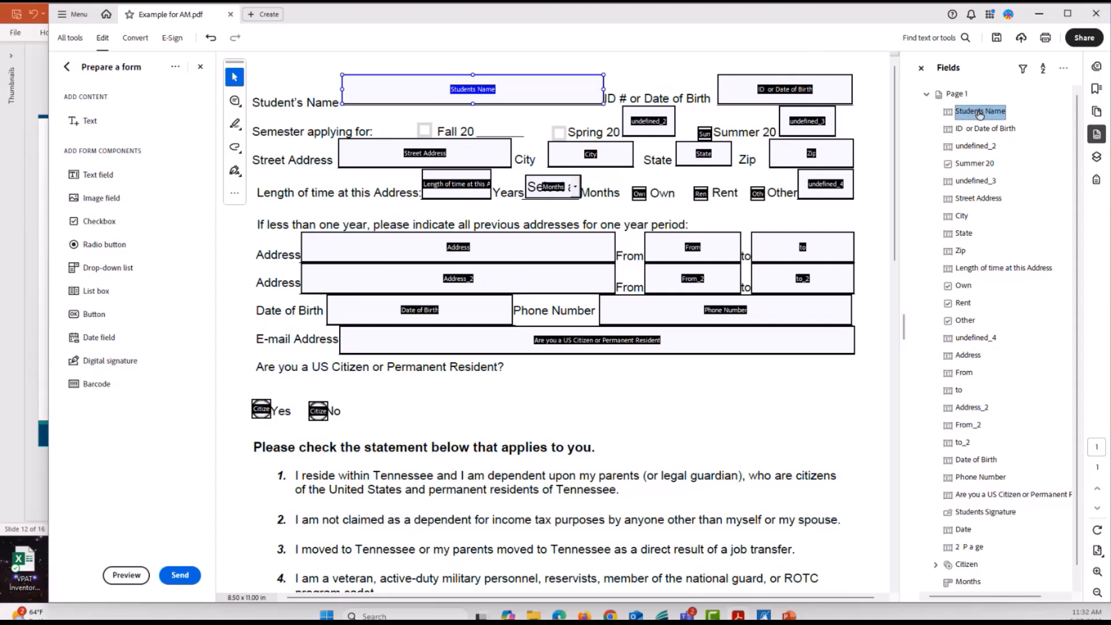
key(Down)
key(Down)
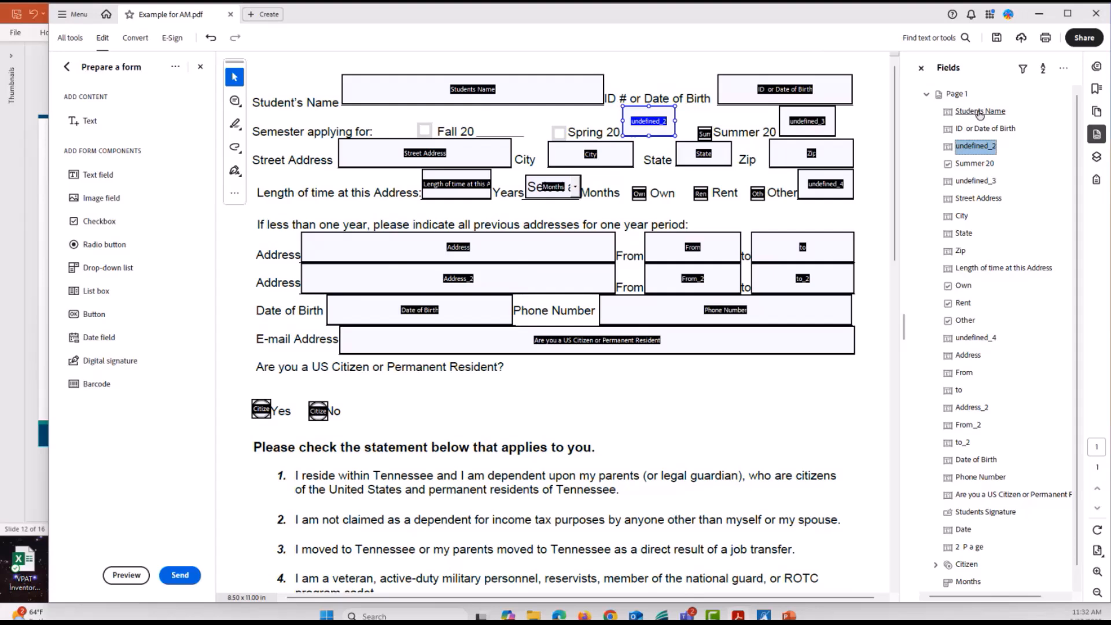
key(Down)
key(Down)
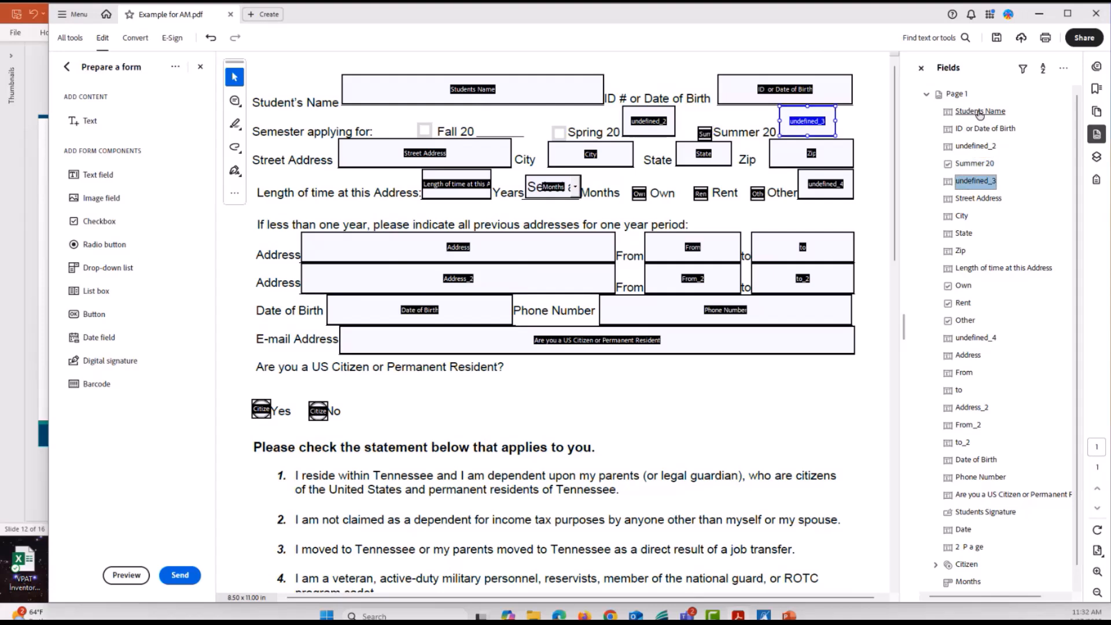
key(Down)
key(Down)
key(Down)
key(Down)
key(Down)
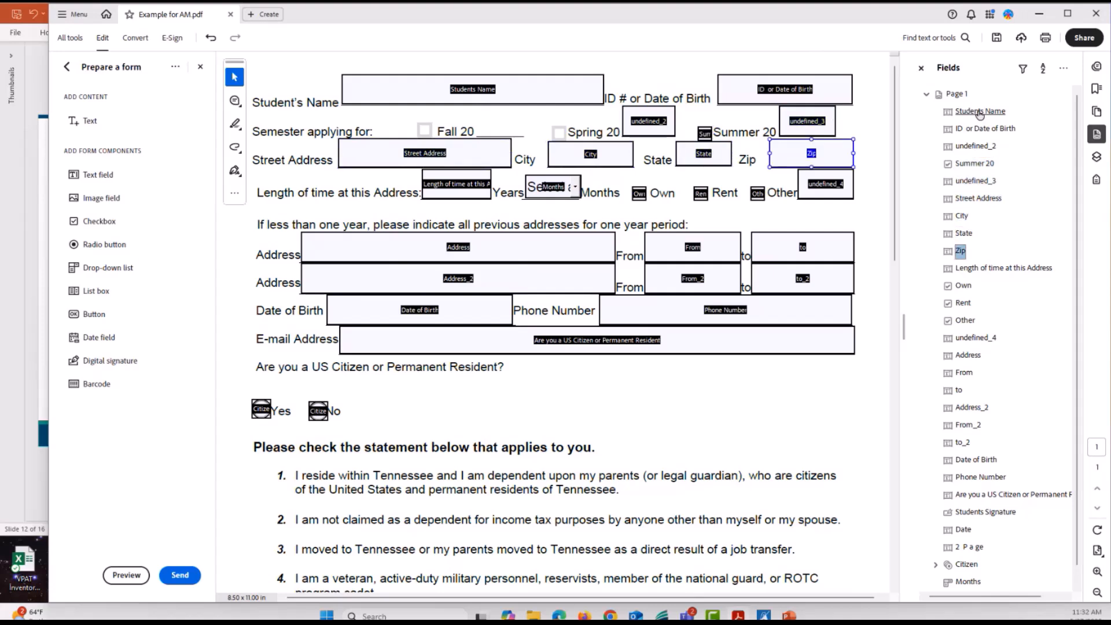
key(Down)
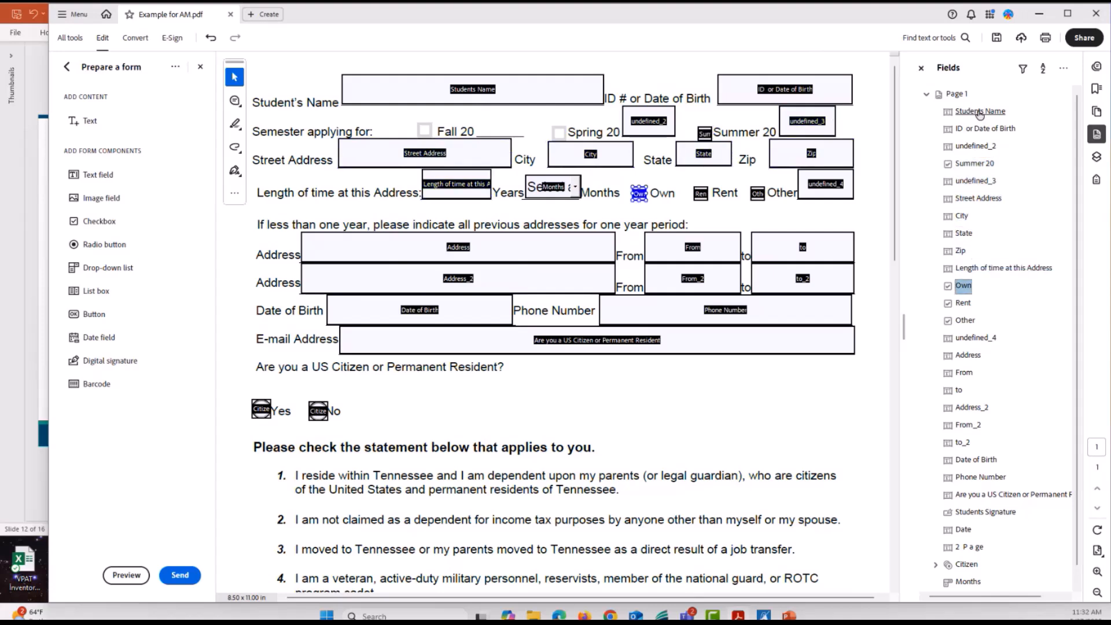
key(Up)
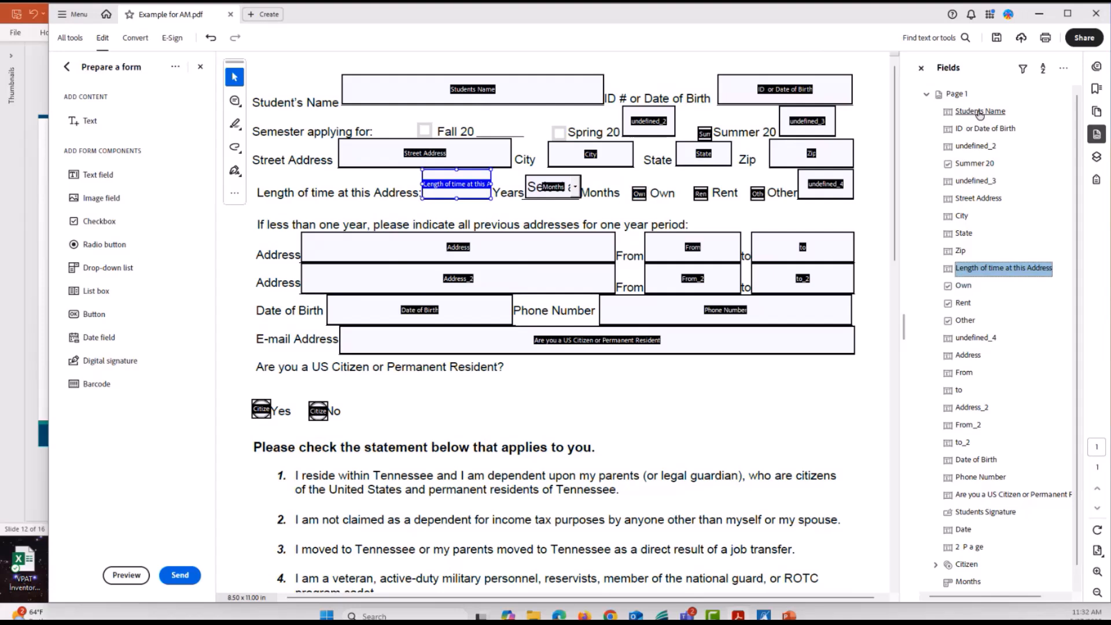
key(Down)
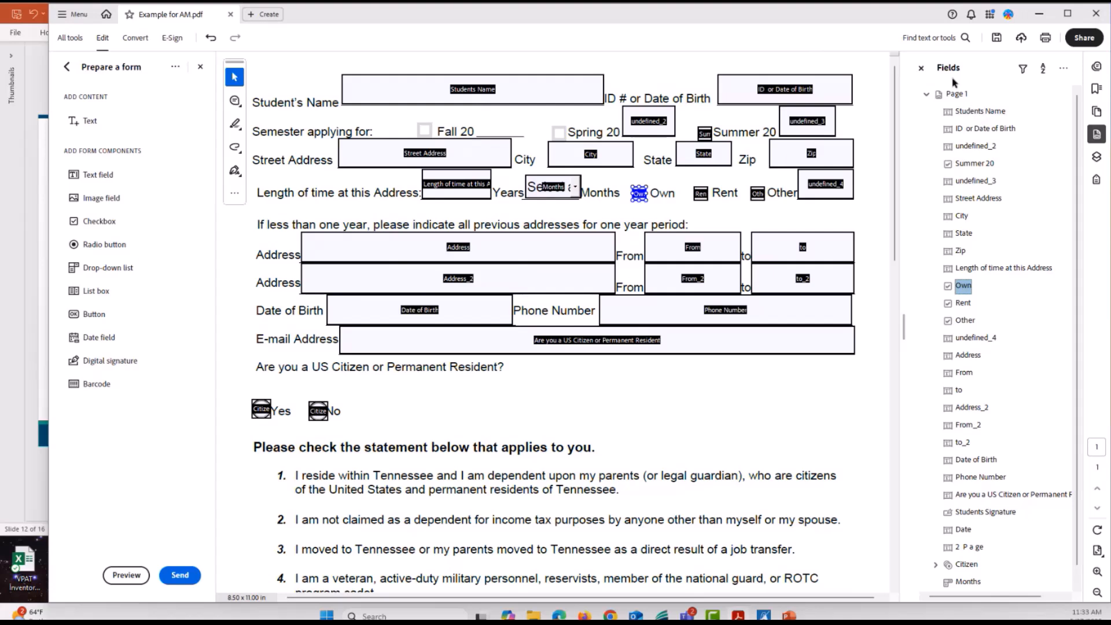
Compare the Months drop-down list's place in the field order with the Length of time at this Address and Own fields
scroll(972, 377, down, 1)
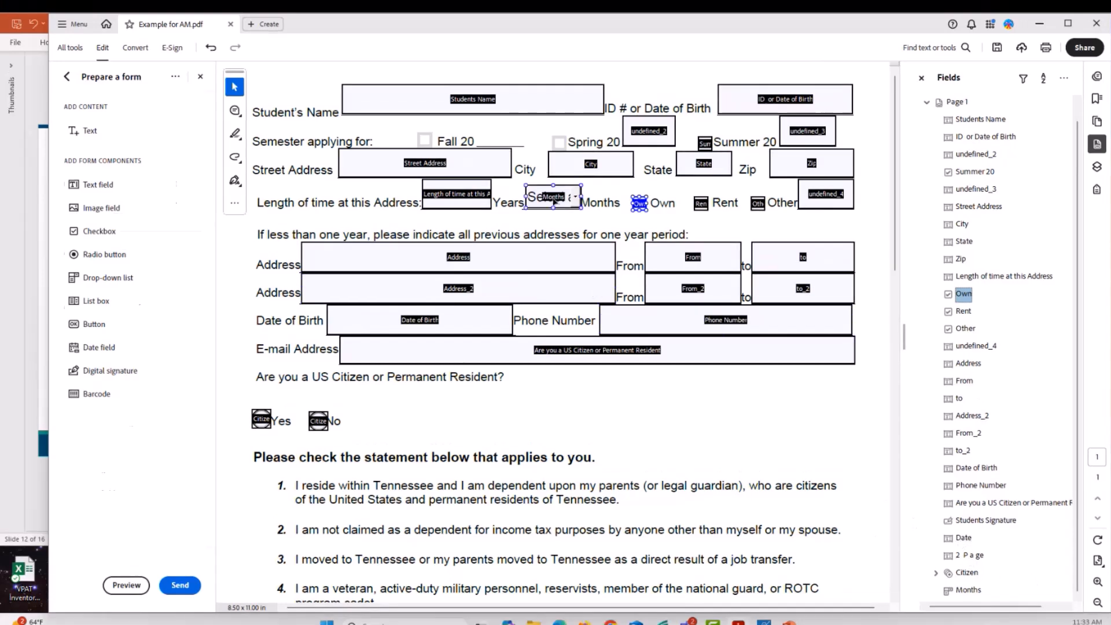
click(554, 201)
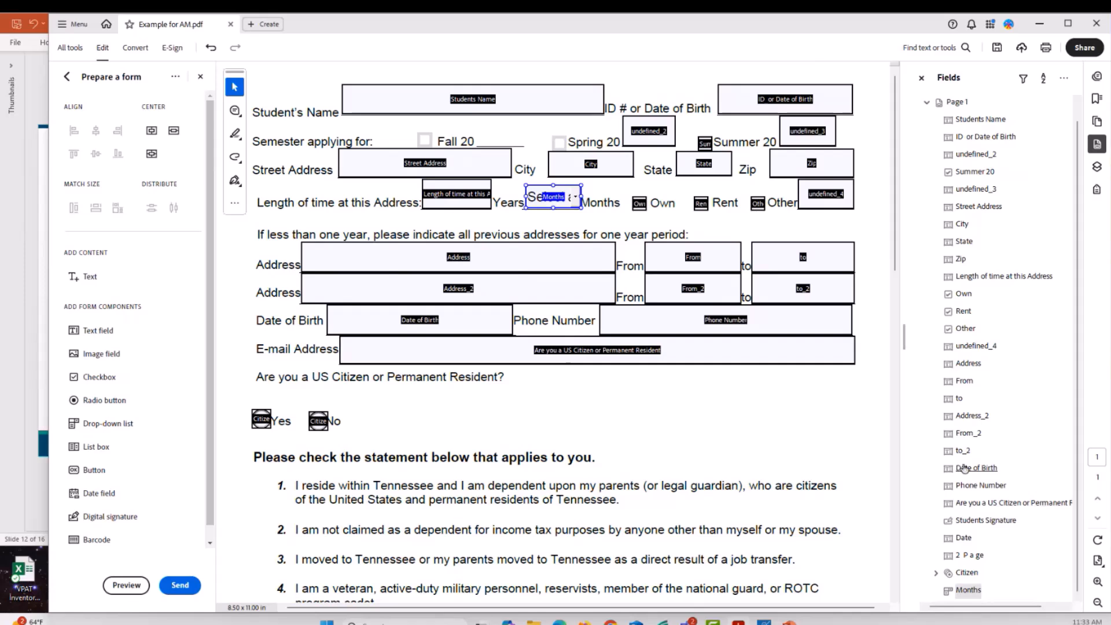
click(975, 468)
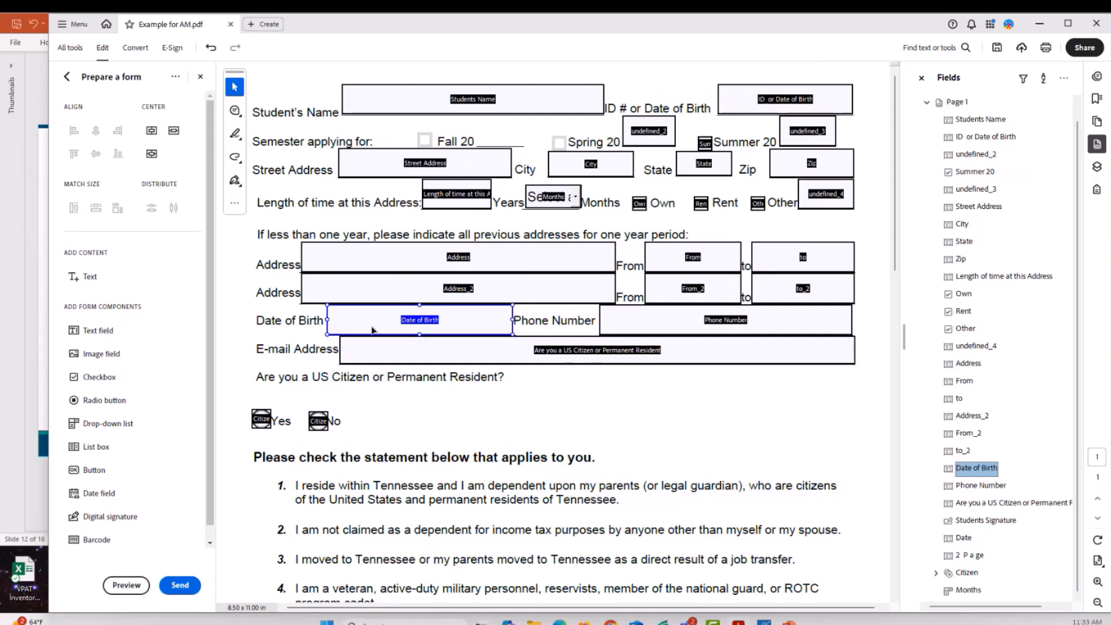
click(561, 198)
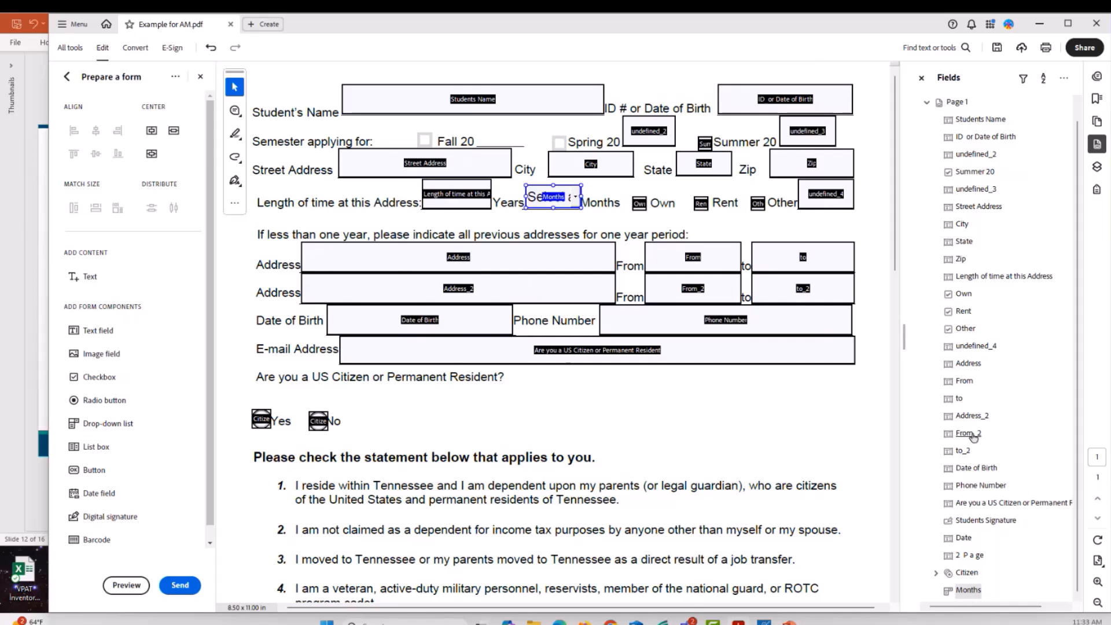
click(448, 171)
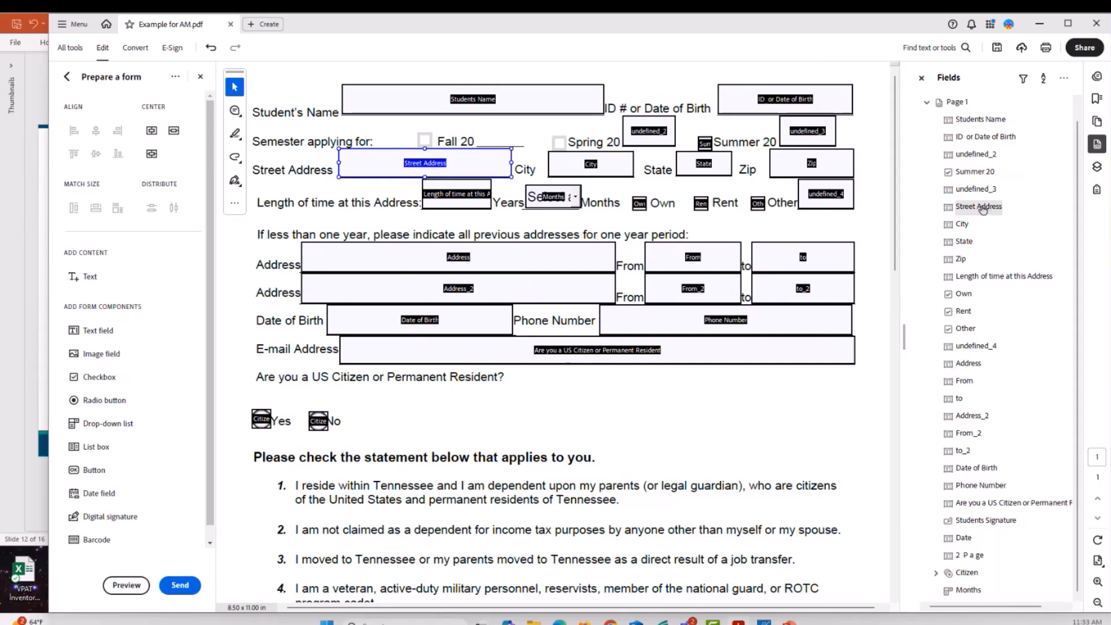
click(474, 195)
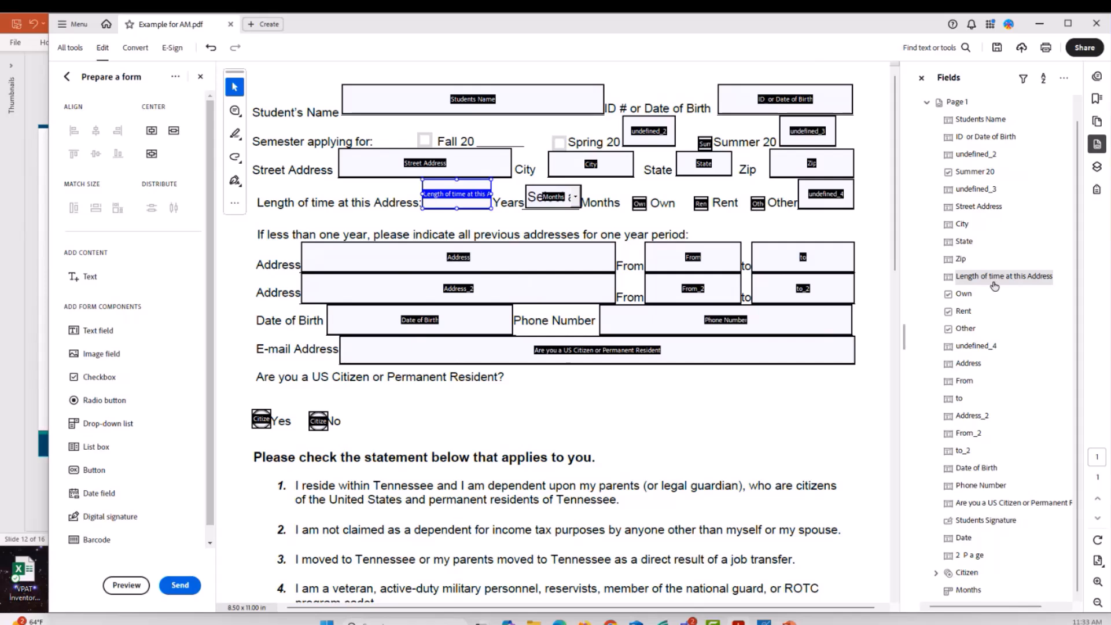
click(964, 295)
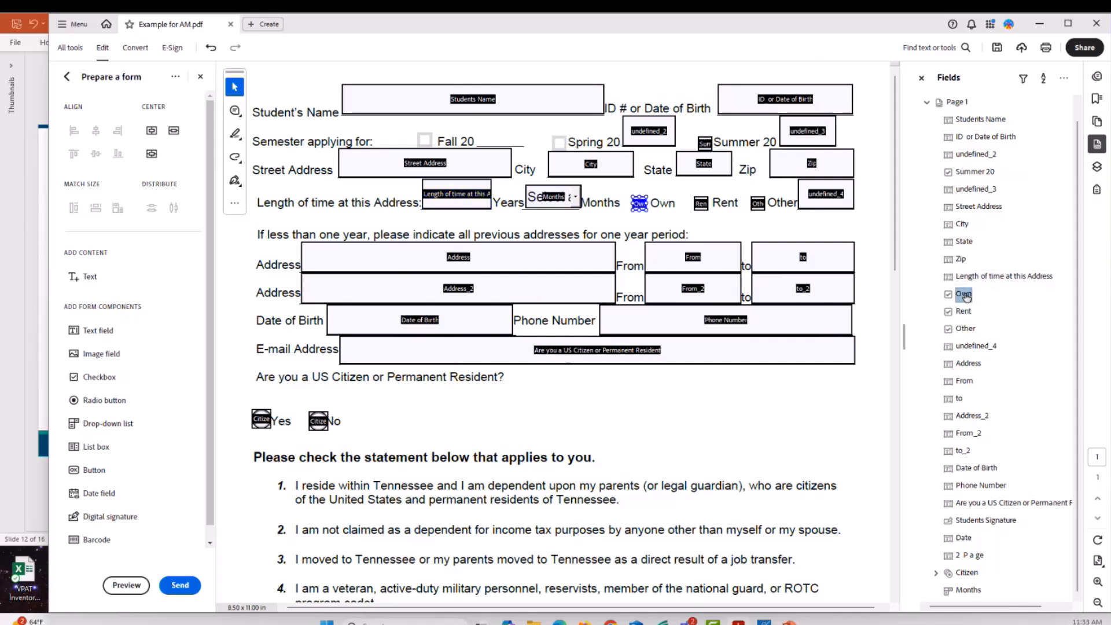
Move the Months drop-down list in the field order to between Length of time at this Address and Own
click(974, 590)
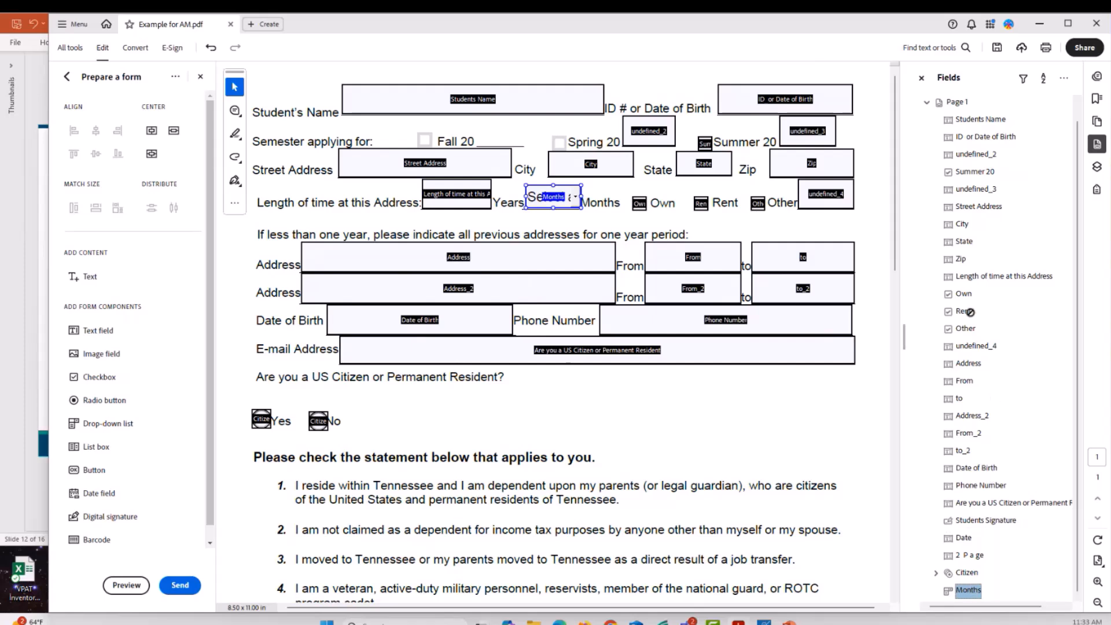
drag(963, 279, 962, 286)
drag(963, 286, 963, 287)
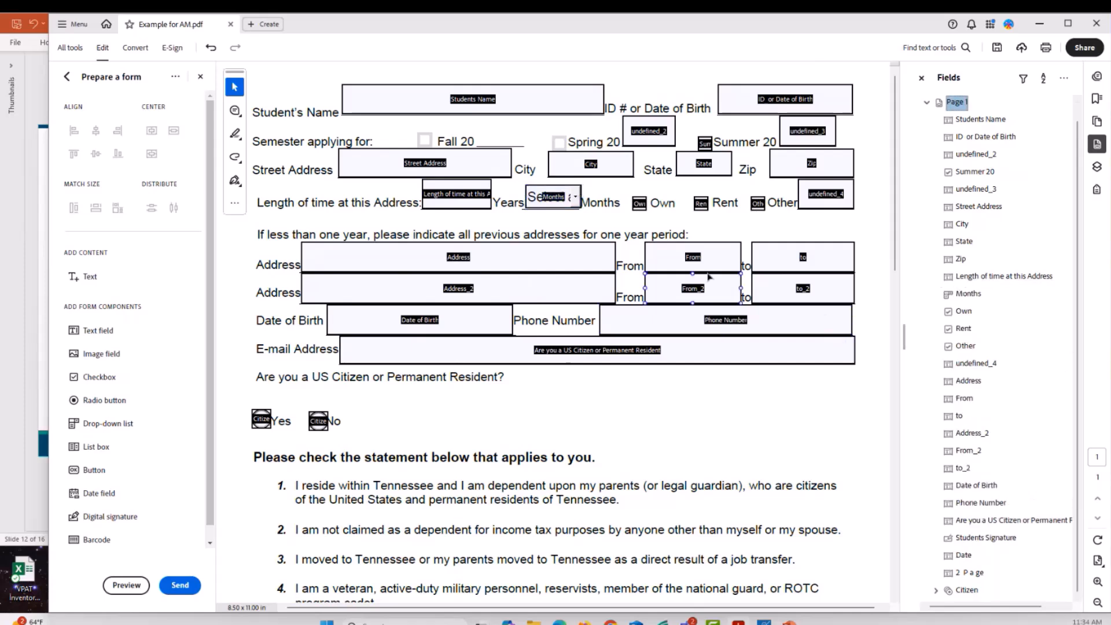
Check the revised field order by stepping through the field list from Students Name to the Other checkbox
click(979, 120)
key(Down)
key(Down)
key(Down)
key(Down)
key(Down)
key(Down)
key(Down)
key(Down)
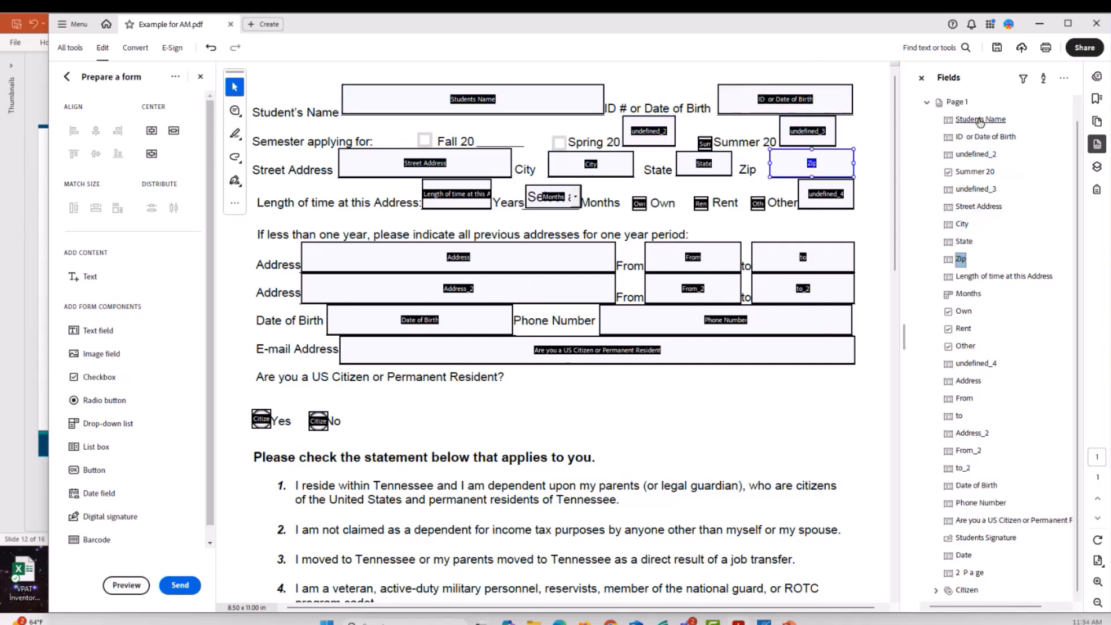
key(Down)
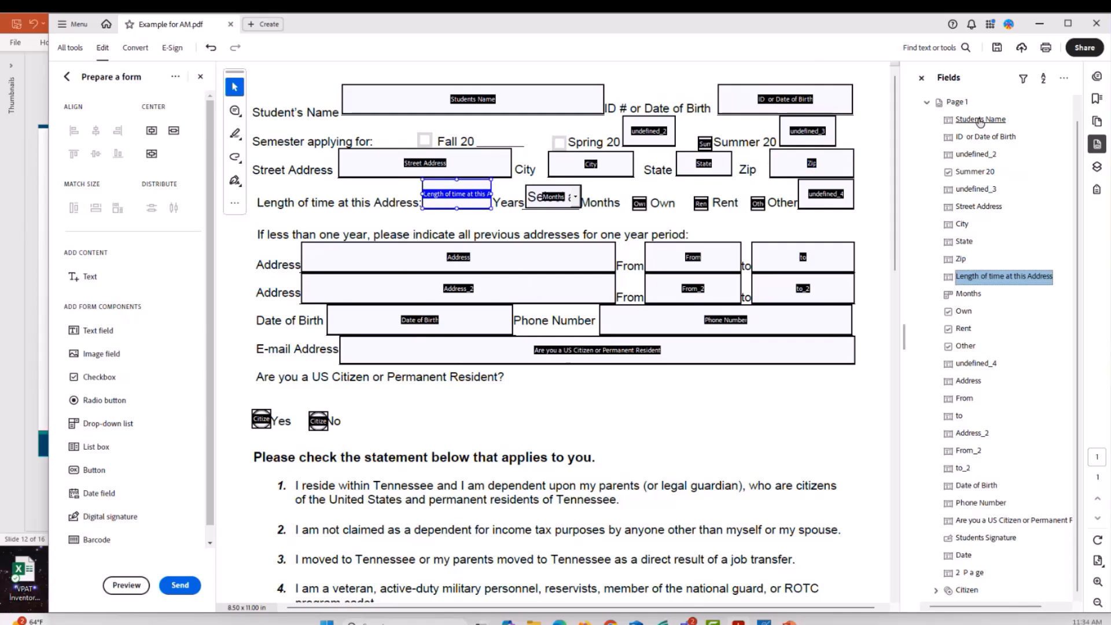
key(Down)
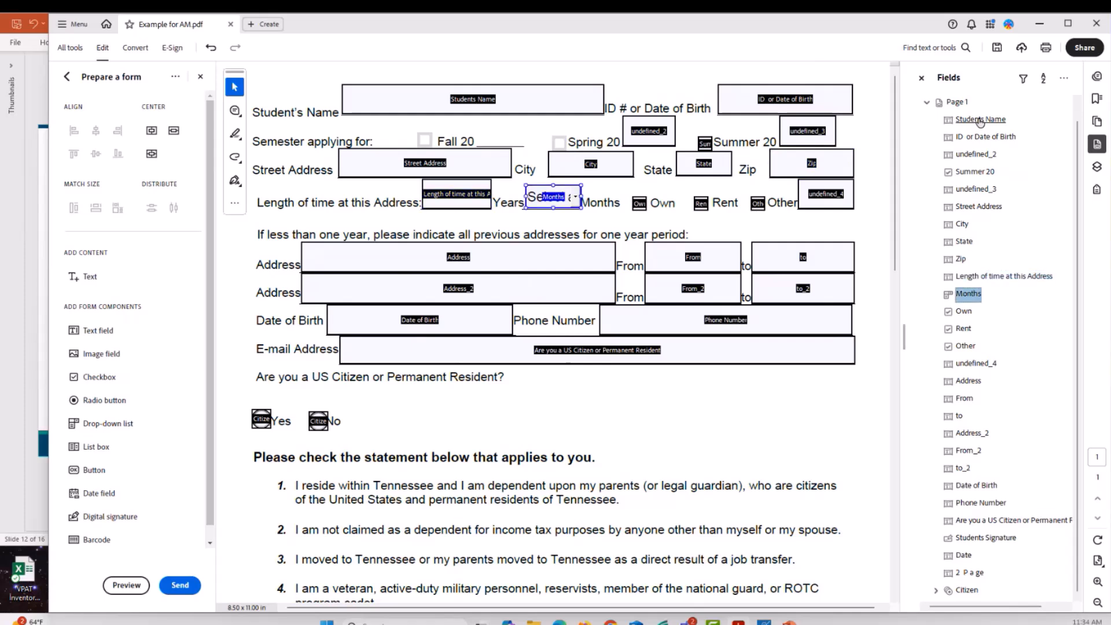
key(Down)
key(Down)
key(Down)
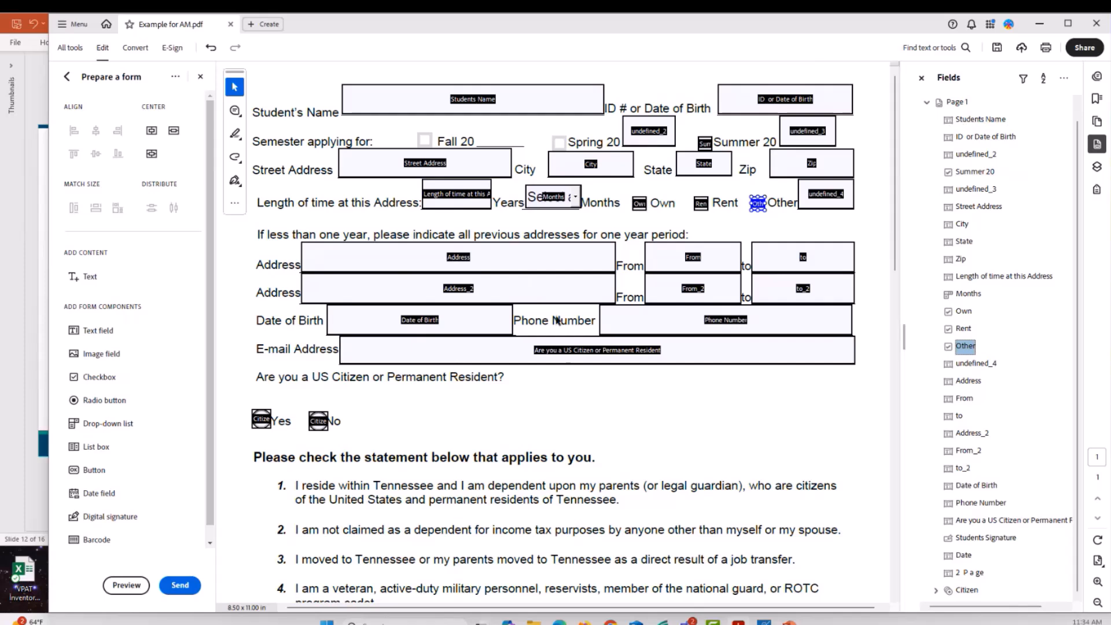
Preview the form and check its tab order from the Student's Name field to the Months drop-down list
click(126, 585)
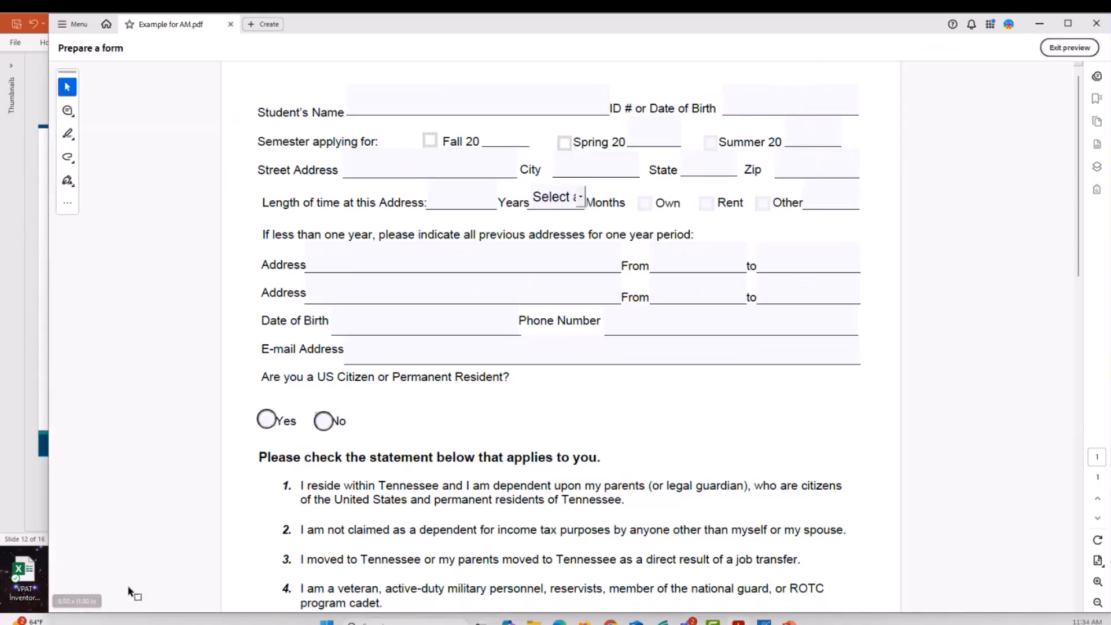
key(Tab)
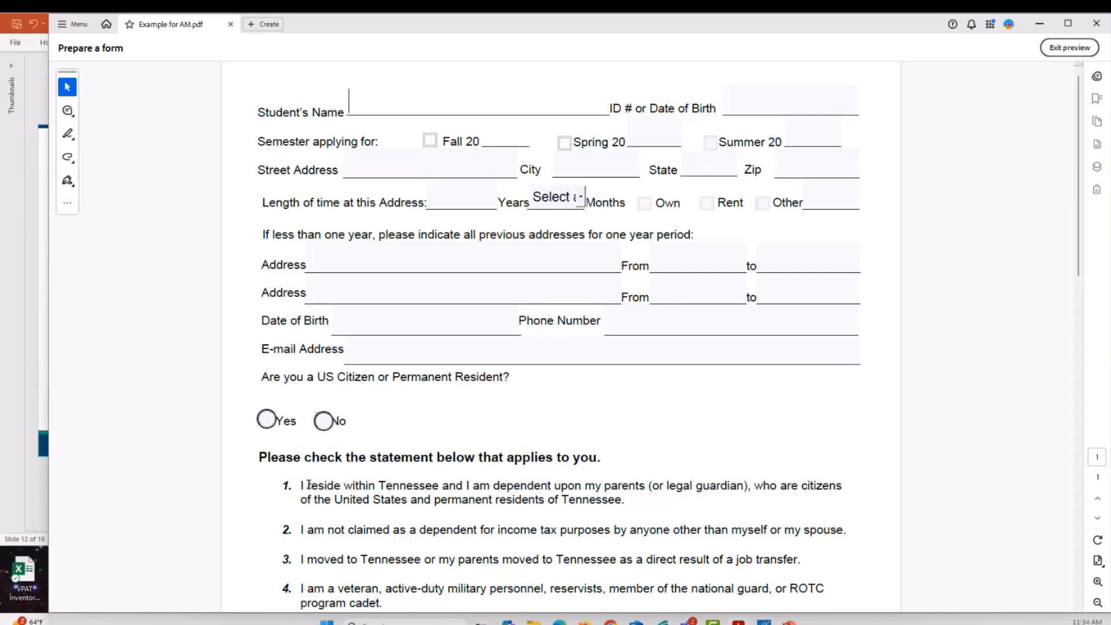
key(Tab)
key(Tab)
key(Tab)
key(Tab)
key(Tab)
key(Tab)
key(Tab)
key(Tab)
key(Tab)
Choose 4 in the Months drop-down list and select the Rent checkbox in the form preview
key(Down)
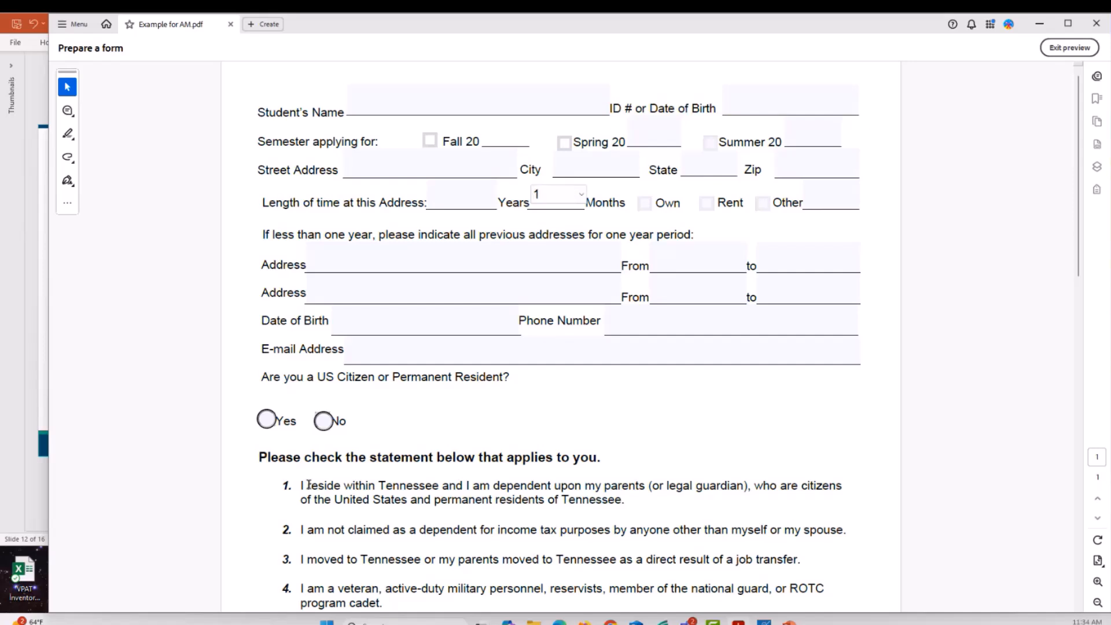
key(Down)
key(Down)
key(Down)
key(Tab)
key(Tab)
key(space)
key(Tab)
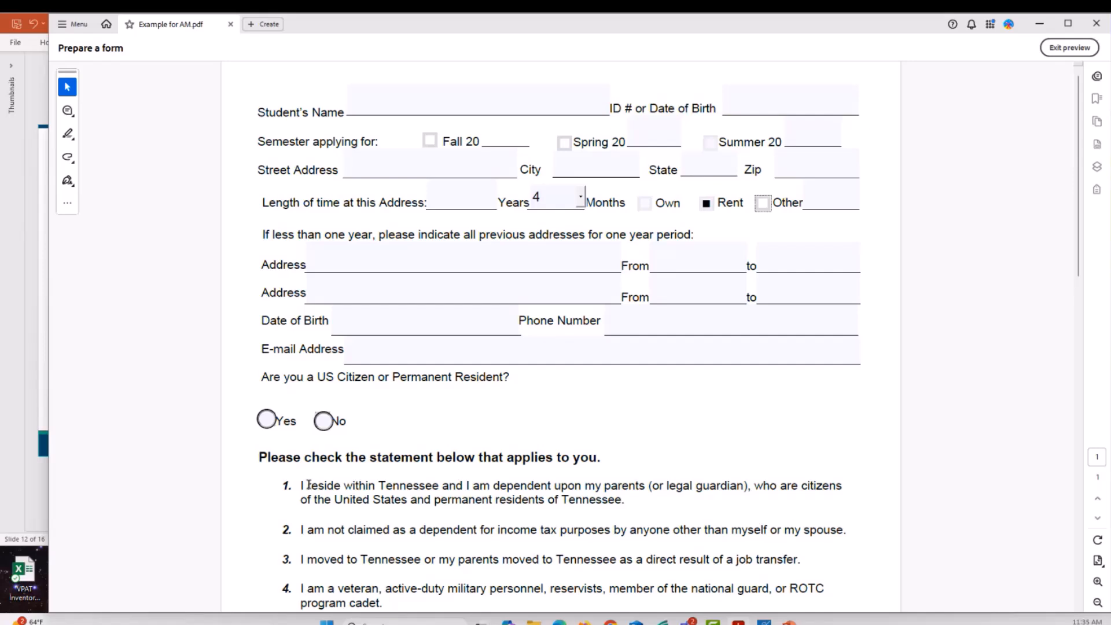
Exit the preview, close the form editor and check the tab order from Student's Name to Length of time at this Address
click(1062, 51)
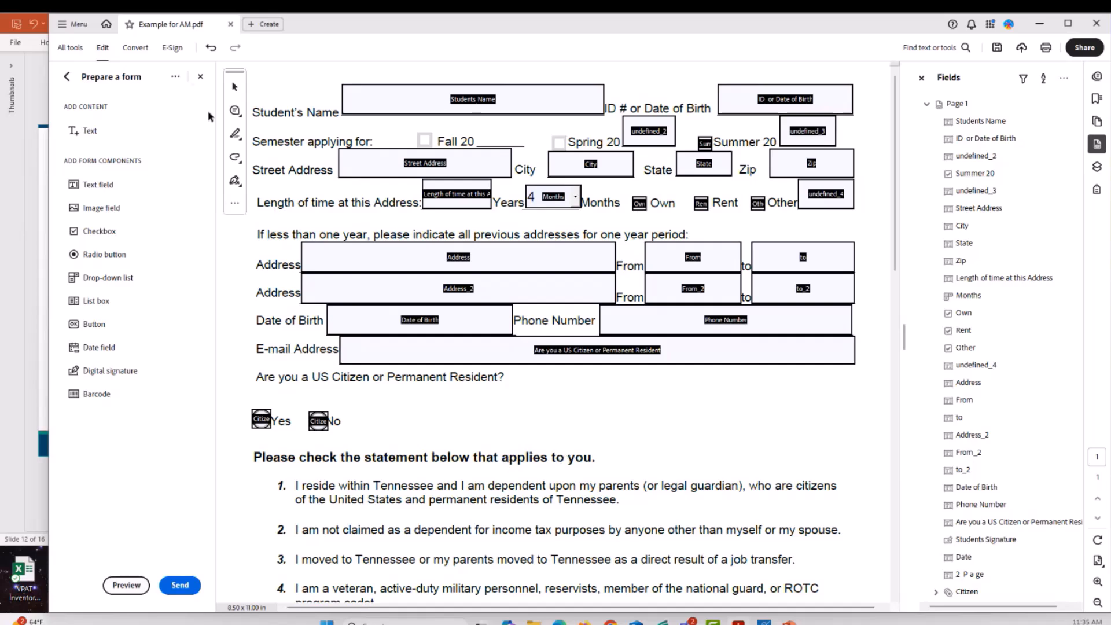
click(201, 77)
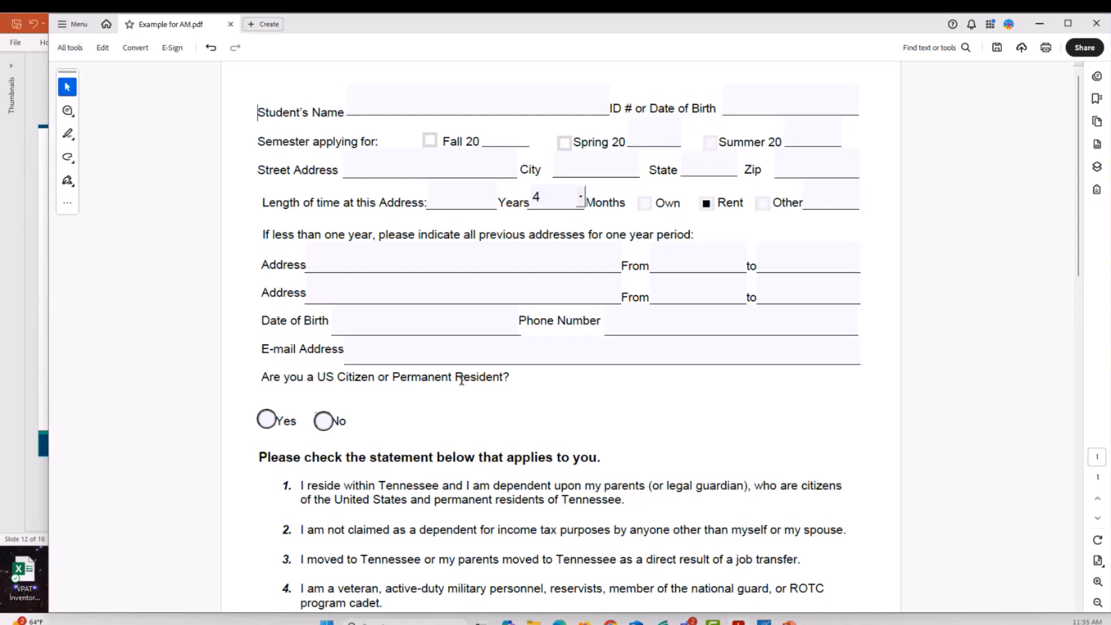
key(Tab)
key(Tab)
key(Tab)
key(Tab)
key(Tab)
key(Tab)
key(Tab)
key(Tab)
key(Tab)
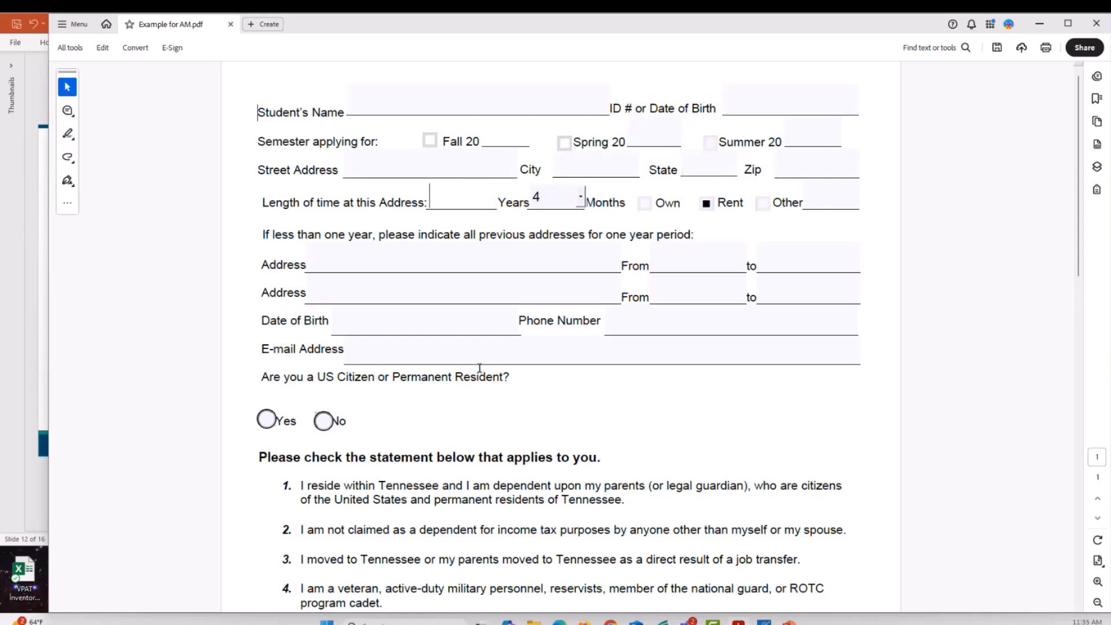